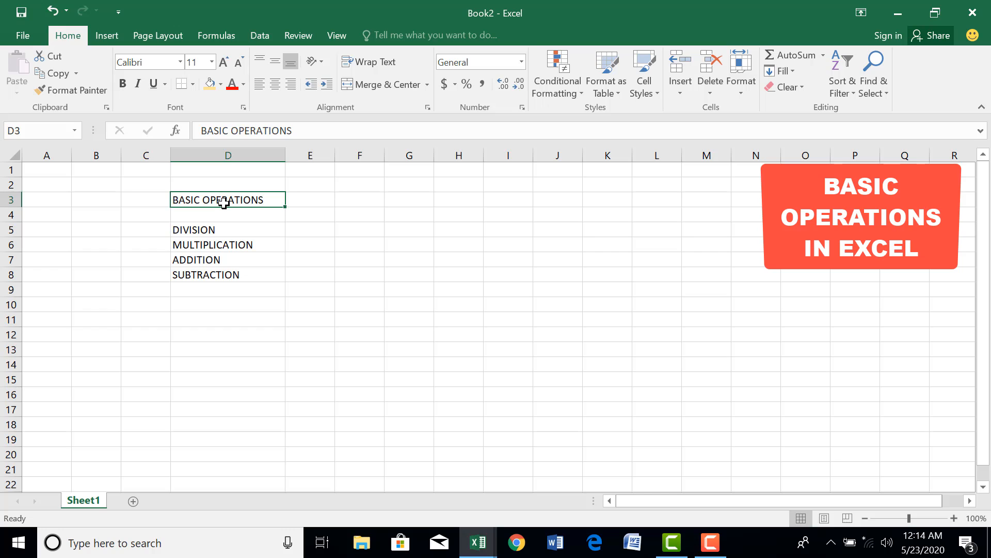
Fill the BASIC OPERATIONS heading cell D3 with the current light orange fill color
{"action": "left_click", "coordinate": [209, 83]}
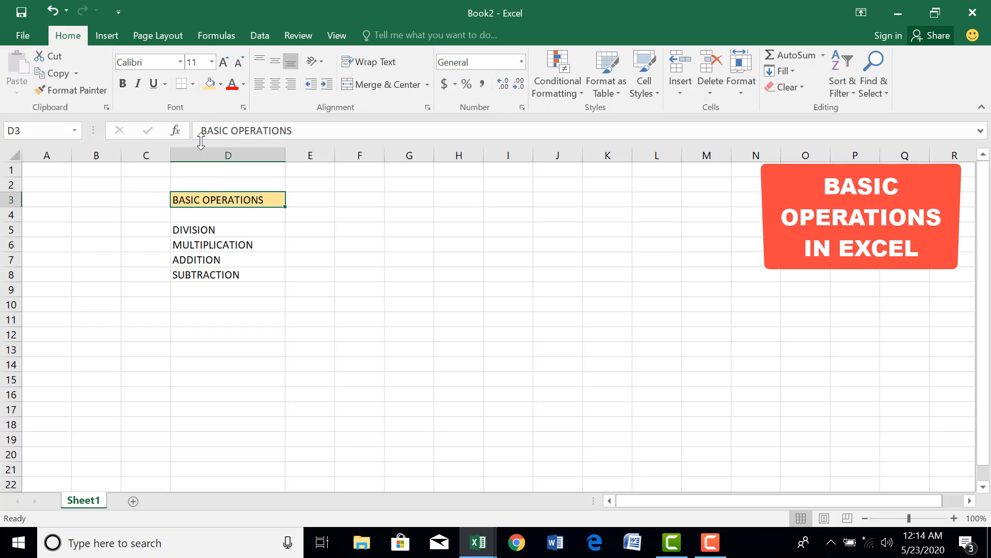
{"action": "left_click", "coordinate": [235, 234]}
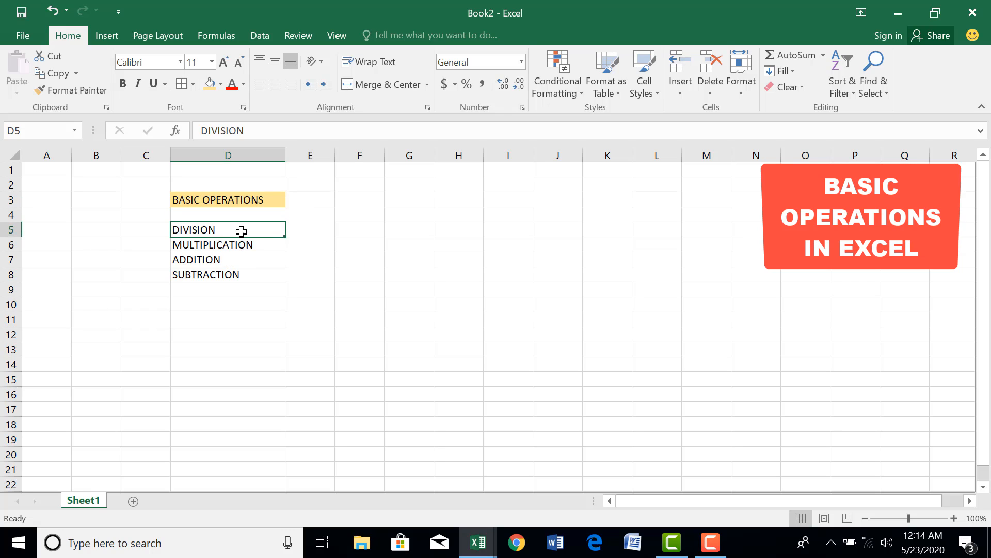
{"action": "left_click", "coordinate": [250, 244]}
{"action": "left_click", "coordinate": [250, 262]}
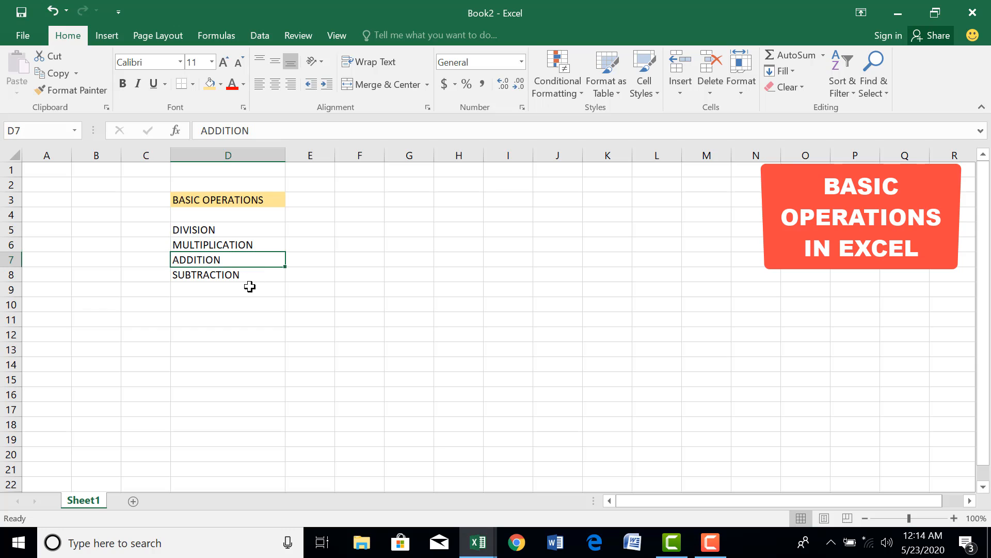
{"action": "left_click", "coordinate": [252, 277]}
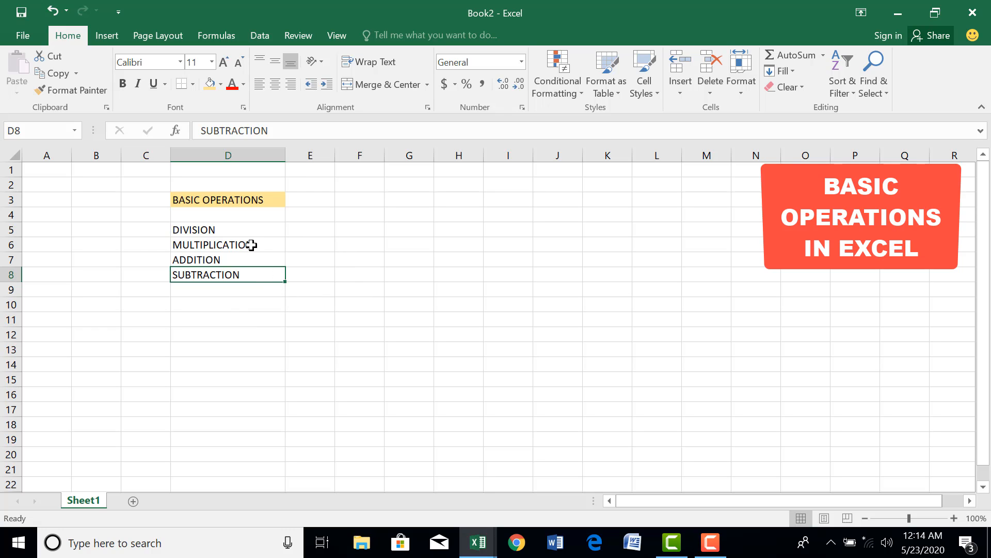
{"action": "left_click", "coordinate": [245, 228]}
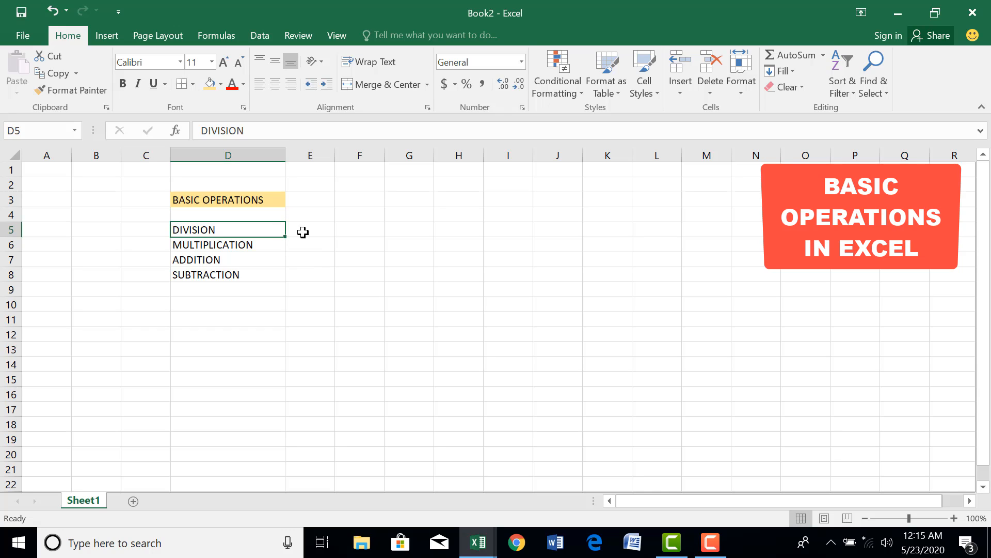
Calculate two divisions with formulas in column F: =20/10 in F5 and =44/7 in F6
{"action": "left_click", "coordinate": [354, 230]}
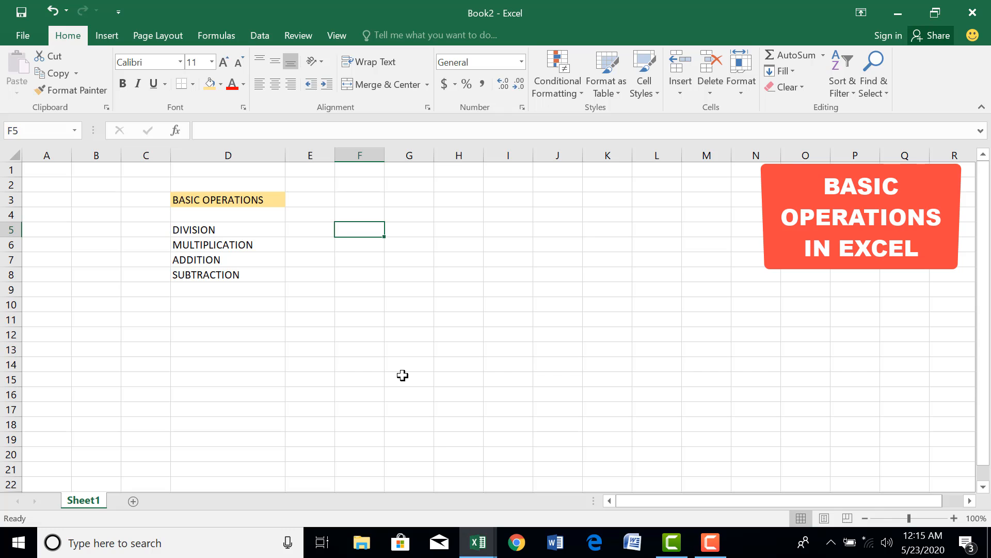
{"action": "type", "text": "="}
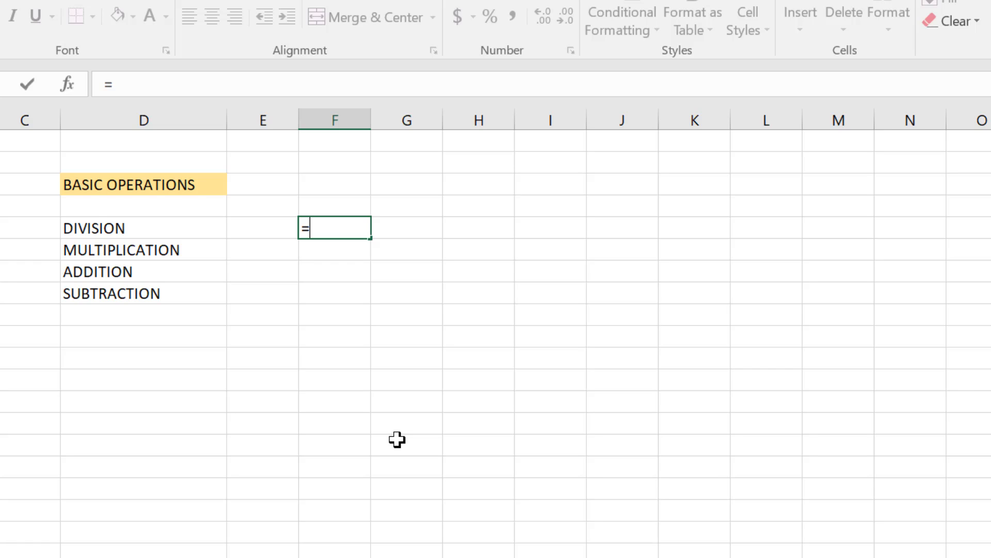
{"action": "type", "text": "20/10"}
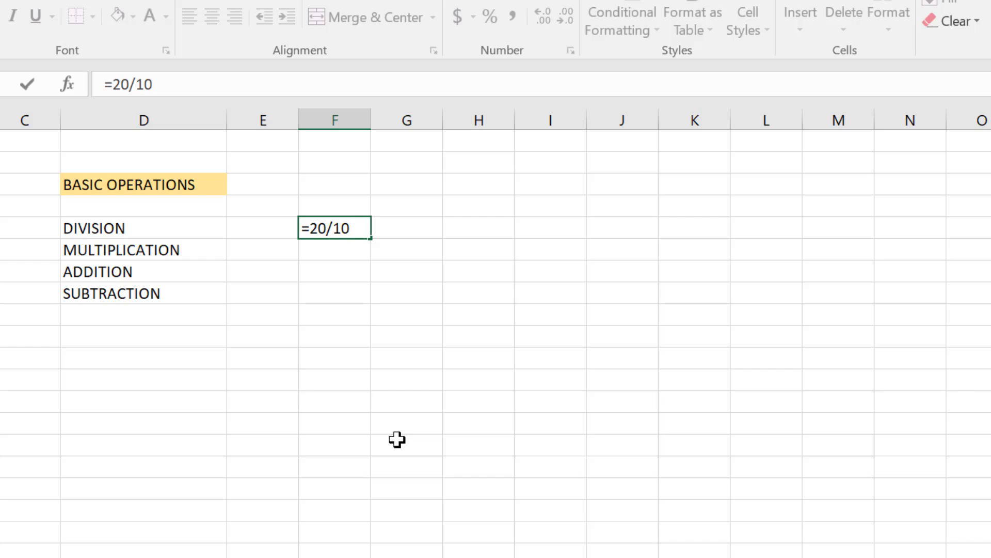
{"action": "key", "text": "Return"}
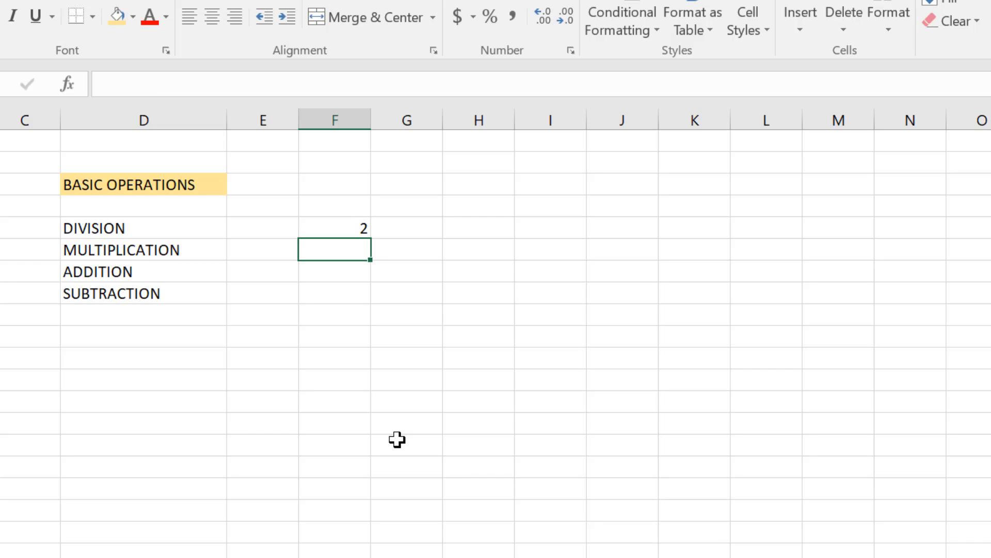
{"action": "type", "text": "="}
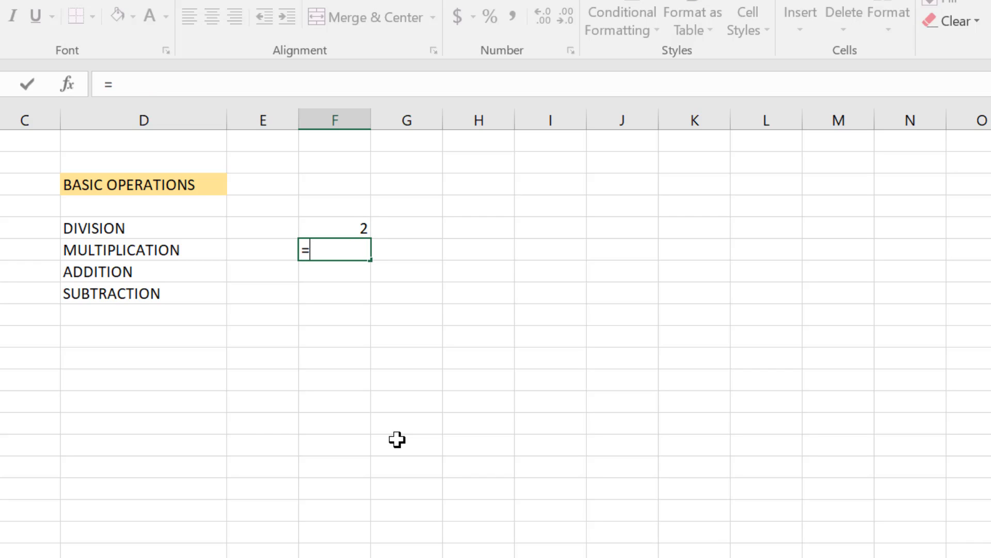
{"action": "type", "text": "44/7"}
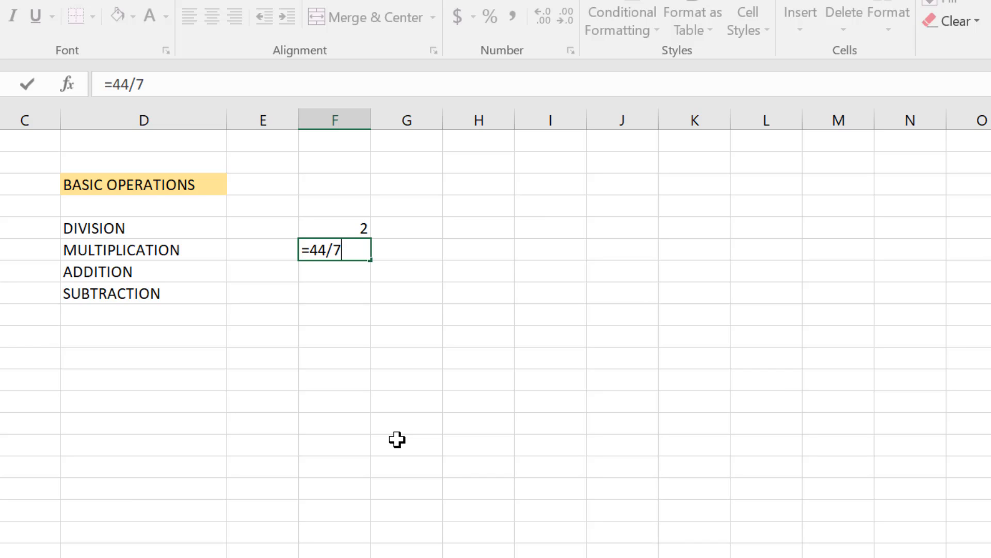
{"action": "key", "text": "Return"}
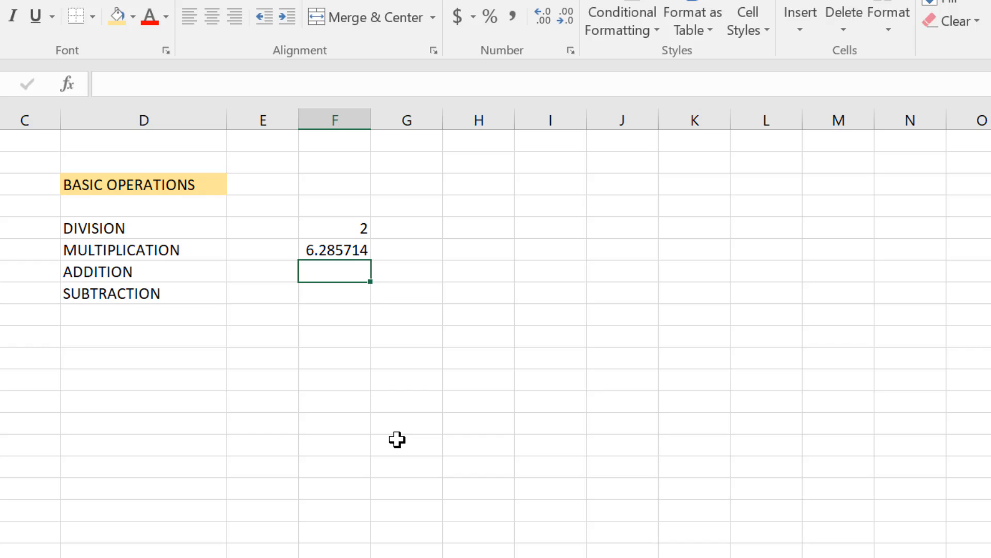
Enter the heading DIVISION in cell F4, above the division results
{"action": "key", "text": "Up"}
{"action": "left_click", "coordinate": [329, 199]}
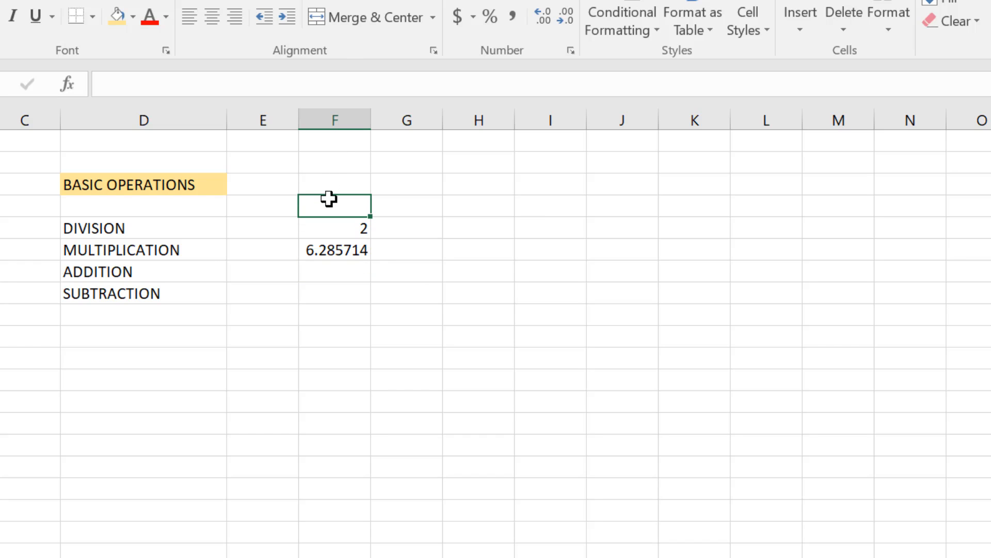
{"action": "type", "text": "DIVIONS"}
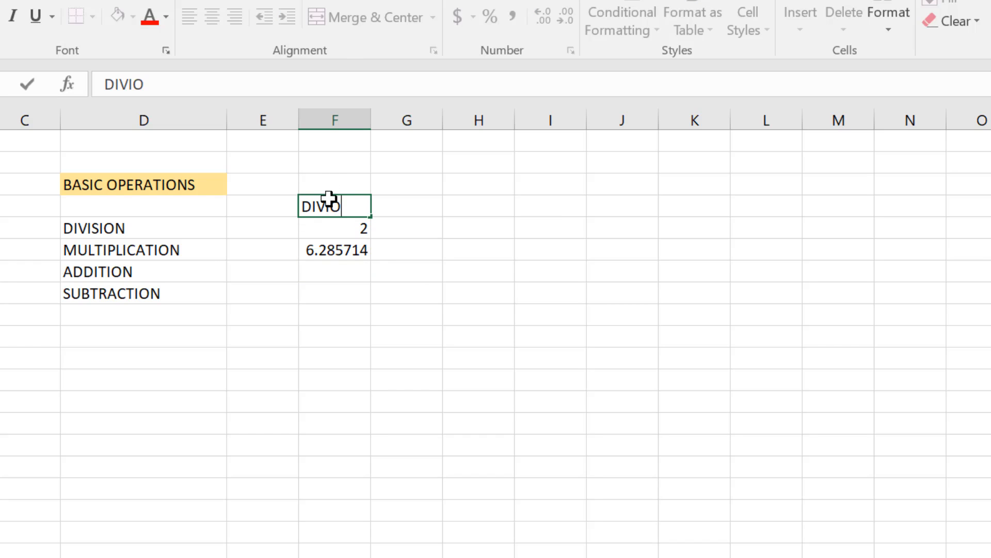
{"action": "key", "text": "BackSpace"}
{"action": "key", "text": "BackSpace"}
{"action": "key", "text": "BackSpace"}
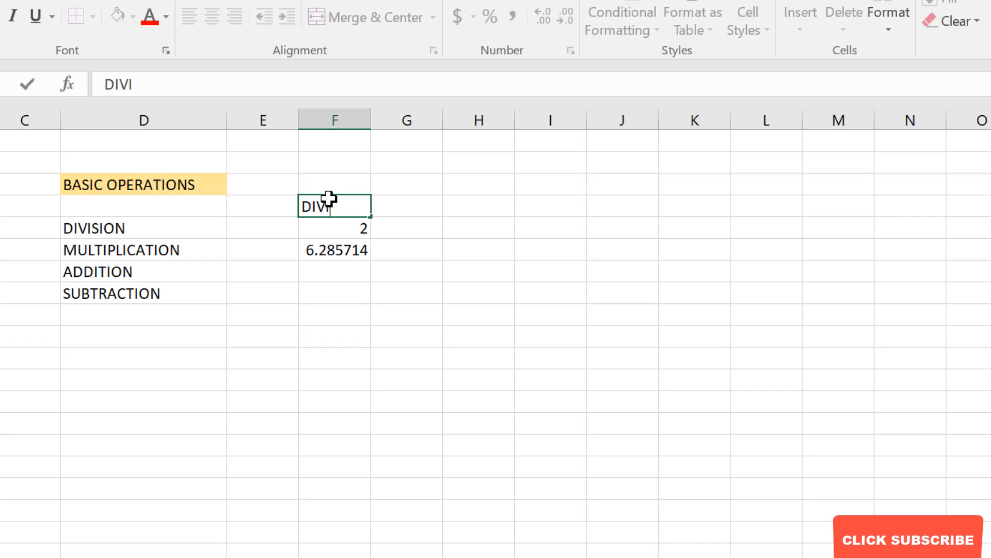
{"action": "type", "text": "SION"}
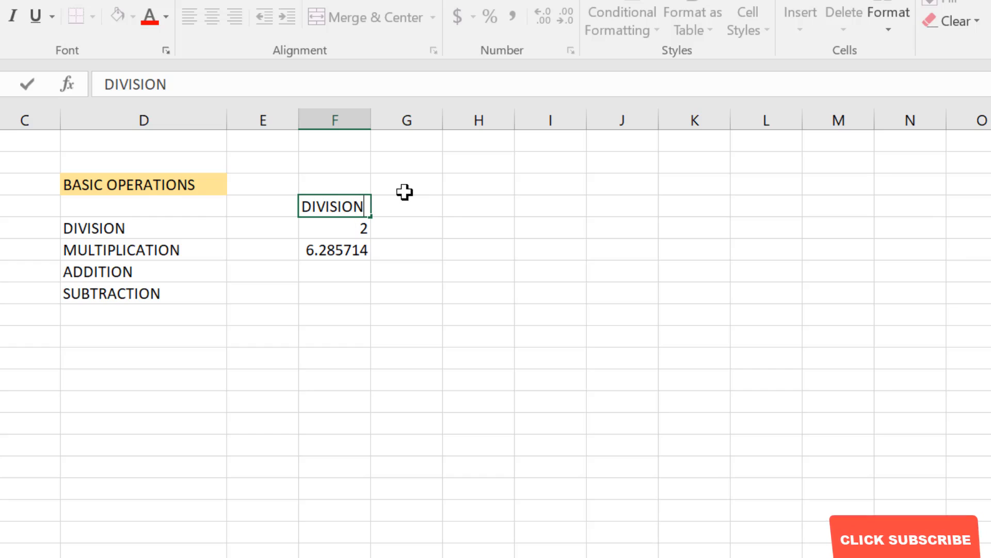
{"action": "left_click", "coordinate": [453, 207]}
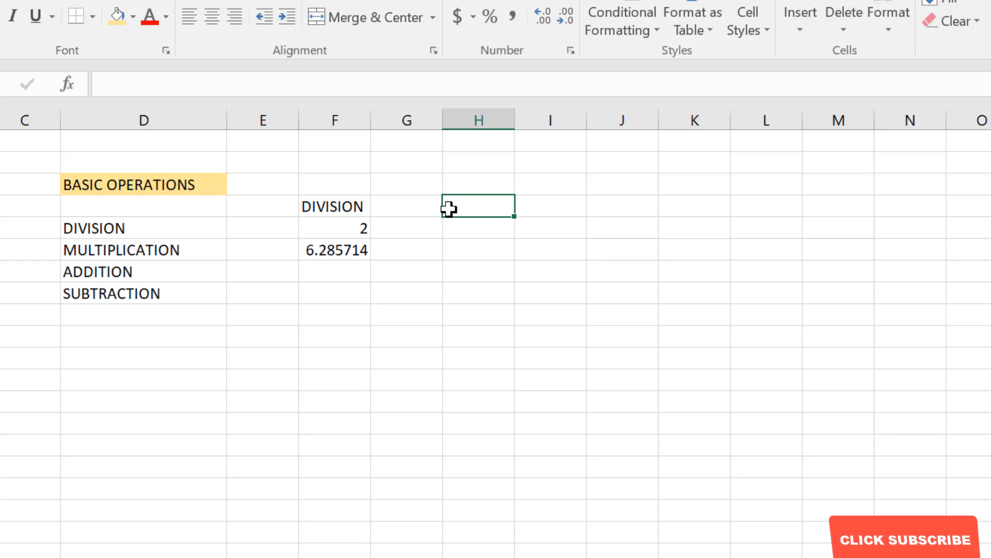
Enter the division operator / in cell F3, above the DIVISION heading
{"action": "left_click", "coordinate": [333, 192]}
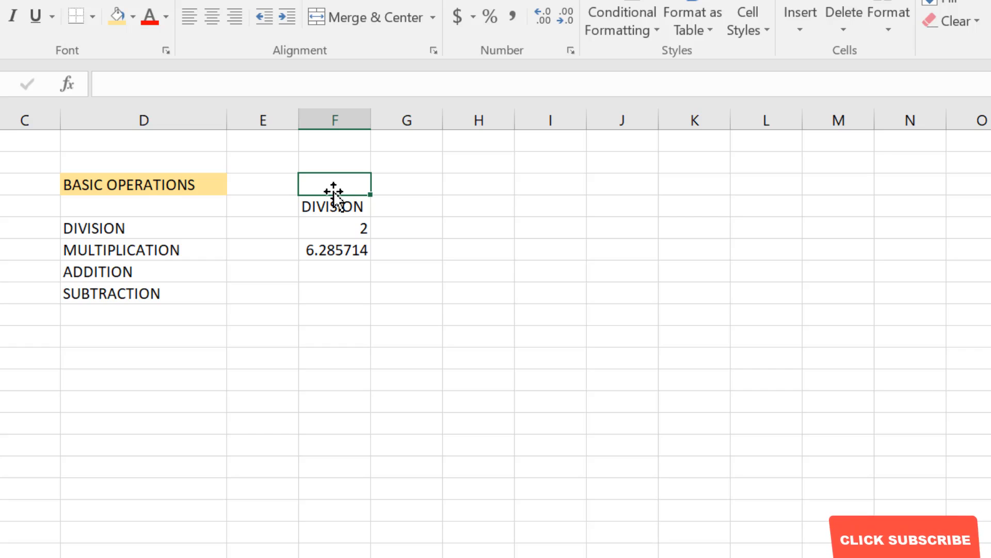
{"action": "type", "text": ":"}
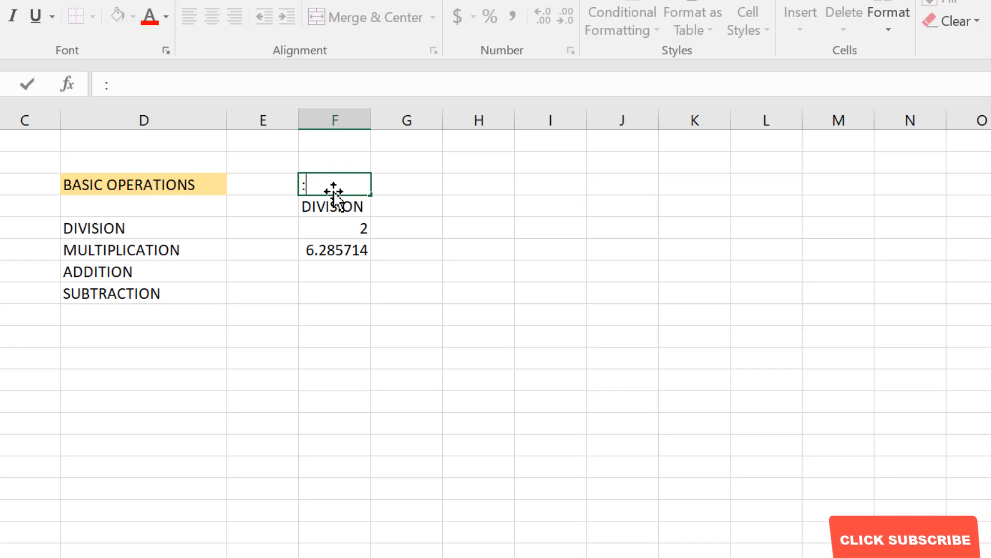
{"action": "type", "text": "/"}
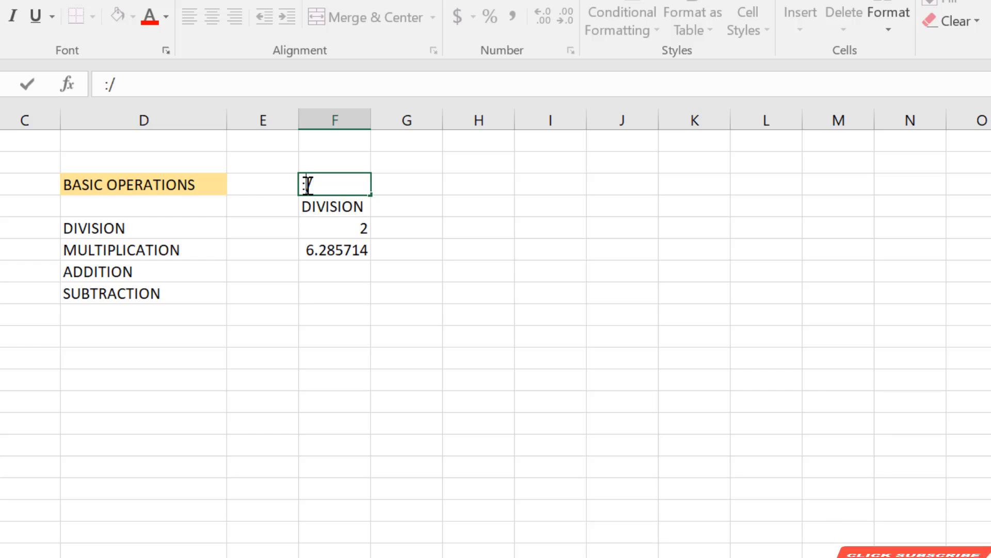
{"action": "left_click", "coordinate": [308, 184]}
{"action": "key", "text": "BackSpace"}
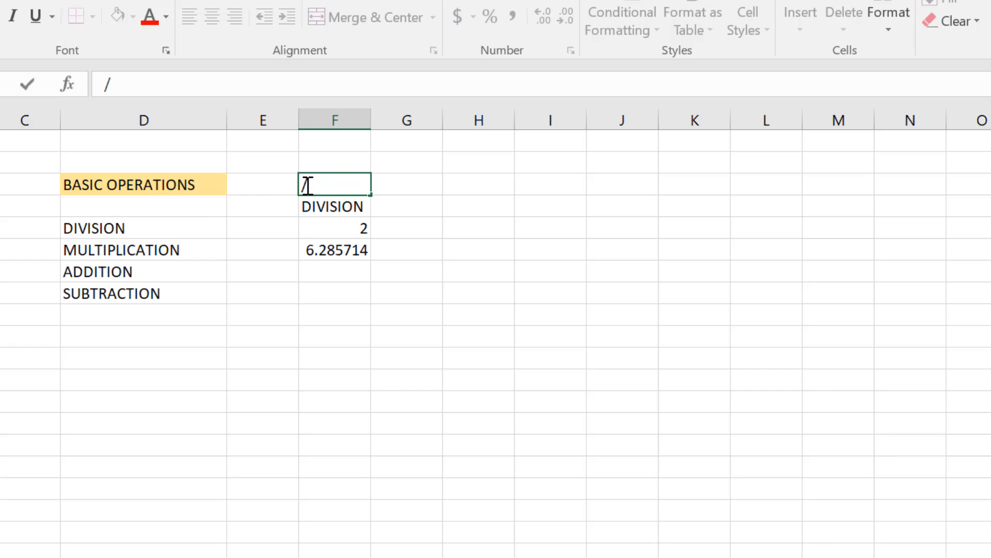
{"action": "left_click", "coordinate": [347, 292]}
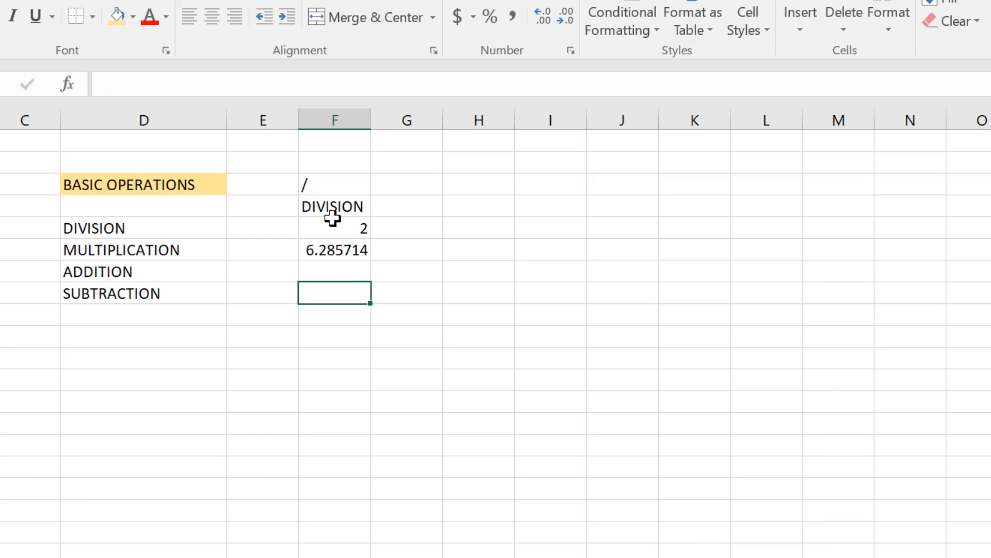
{"action": "left_click", "coordinate": [332, 191]}
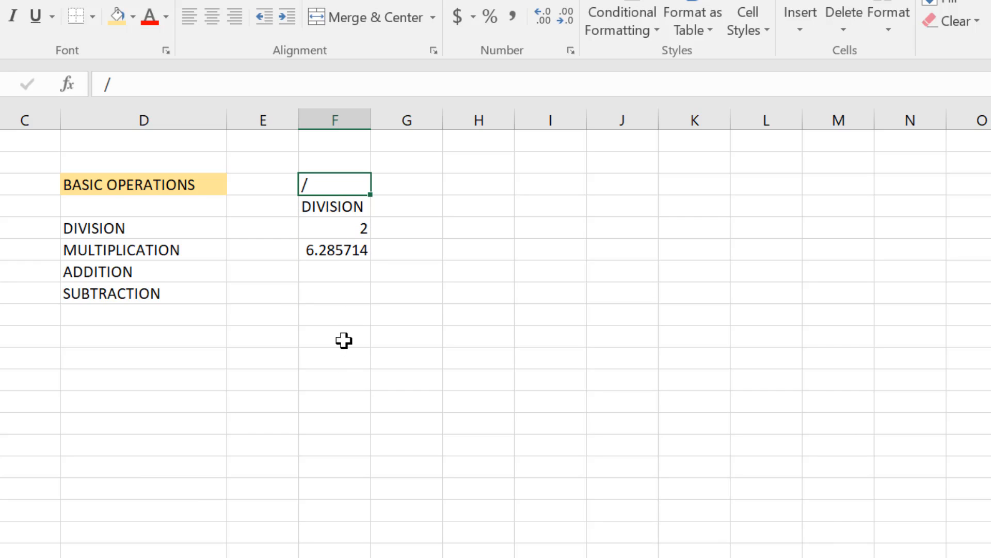
Enter * in G3 and the heading MULTIPLICATION in G4, widening column G to fit the heading
{"action": "left_click", "coordinate": [419, 181]}
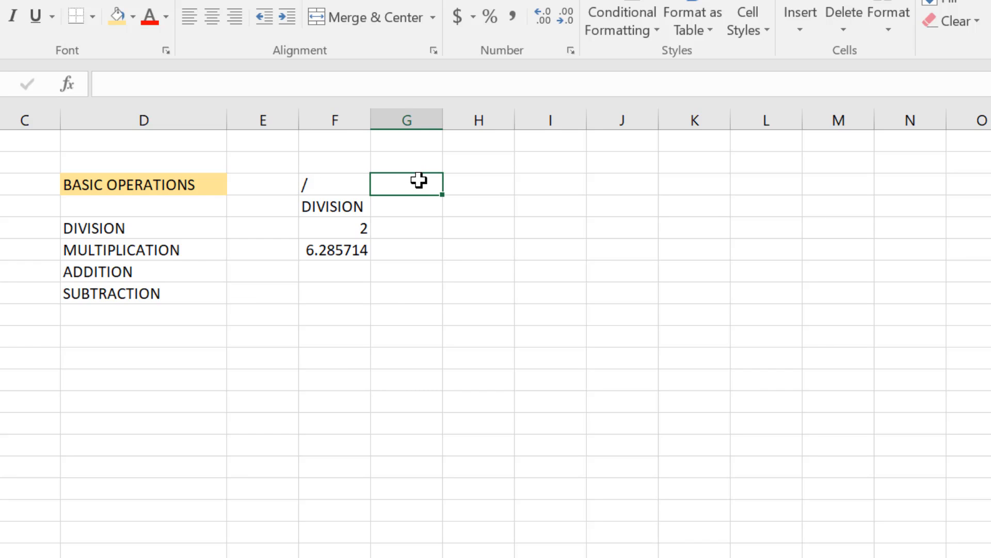
{"action": "type", "text": "*"}
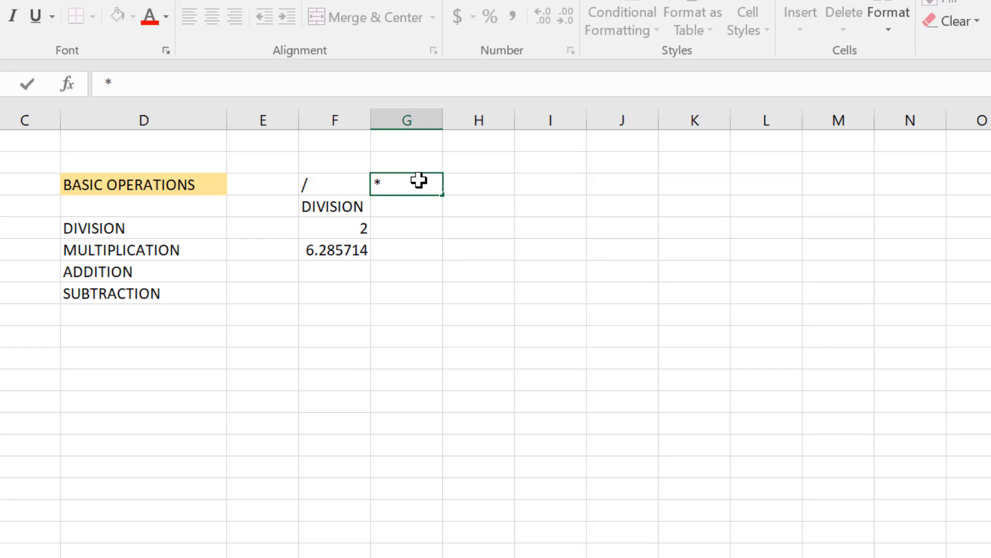
{"action": "left_click", "coordinate": [429, 209]}
{"action": "type", "text": "M"}
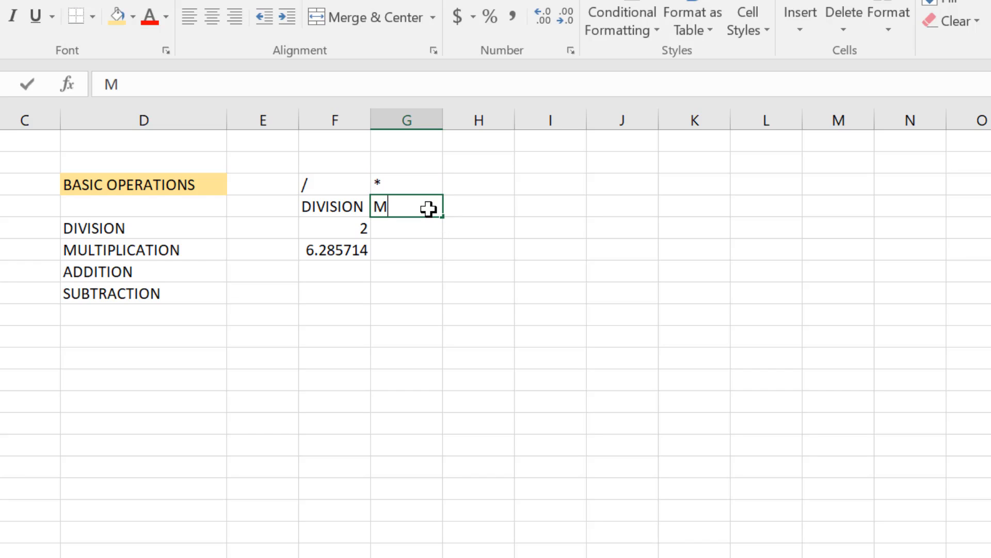
{"action": "type", "text": "ULTIPLICATION"}
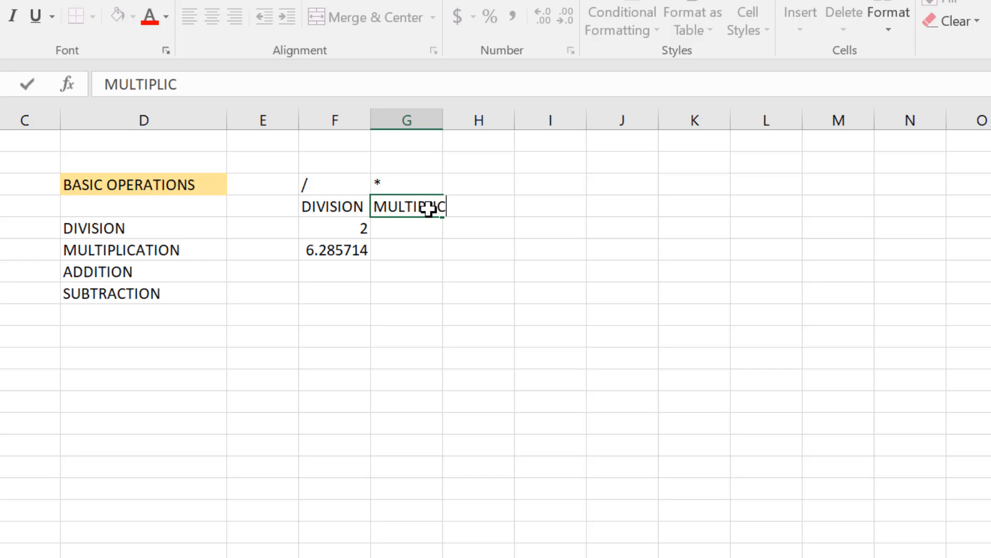
{"action": "left_click", "coordinate": [447, 226]}
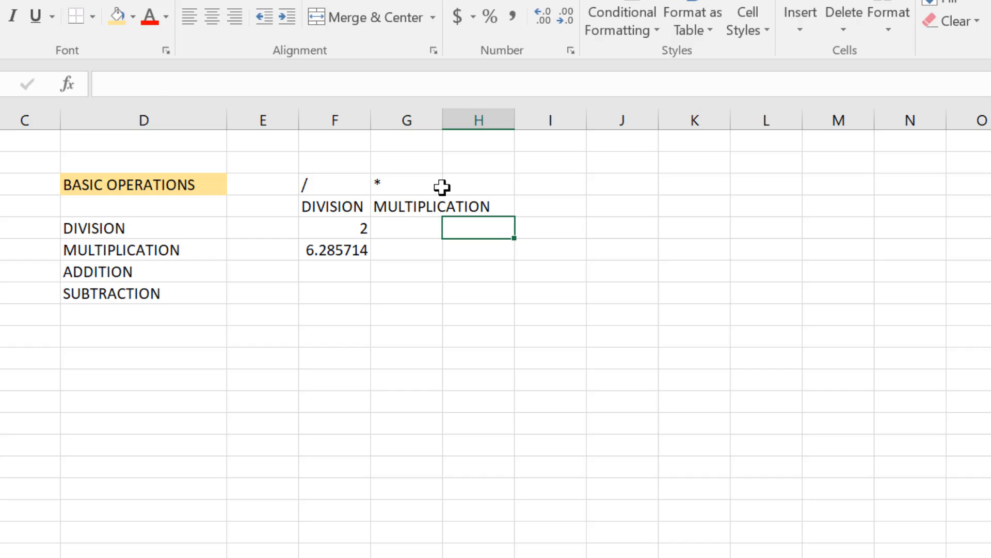
{"action": "left_click_drag", "start_coordinate": [443, 127], "coordinate": [493, 134]}
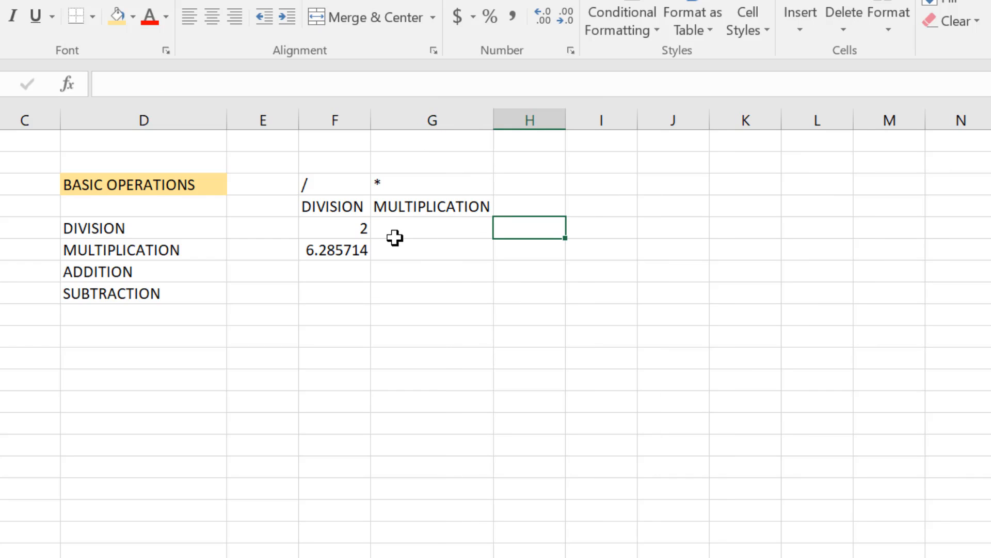
{"action": "left_click", "coordinate": [408, 187]}
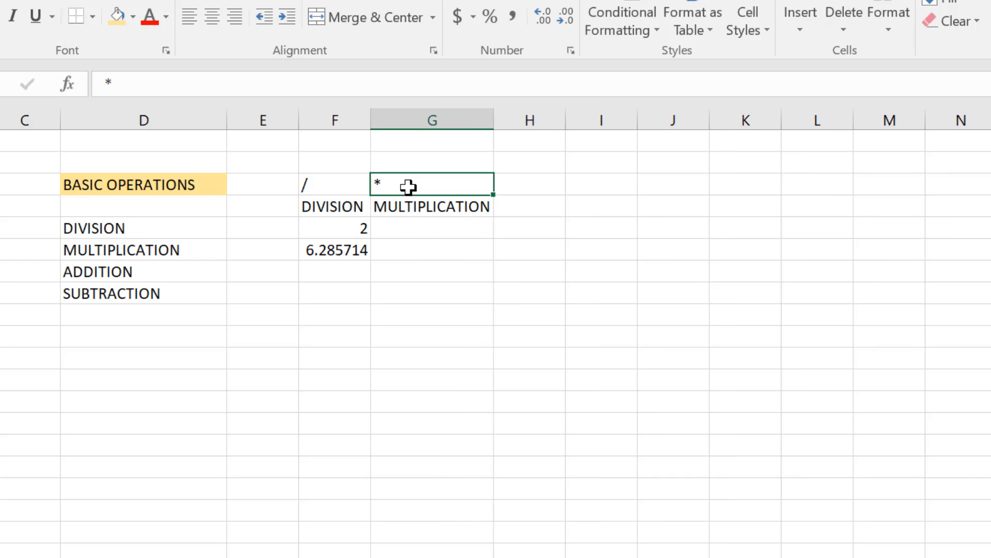
Calculate a multiplication in cell G5 with the formula =20*5
{"action": "left_click", "coordinate": [433, 236]}
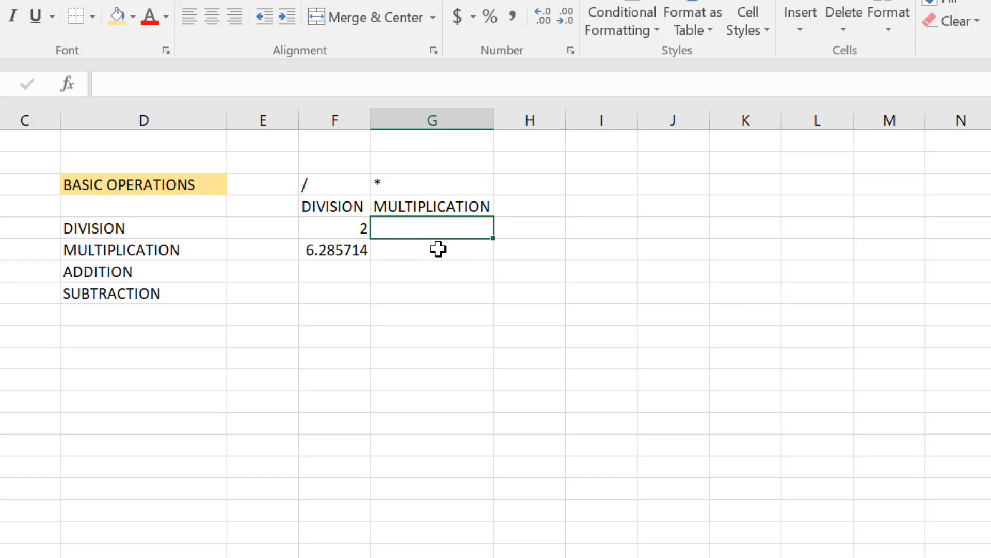
{"action": "type", "text": "="}
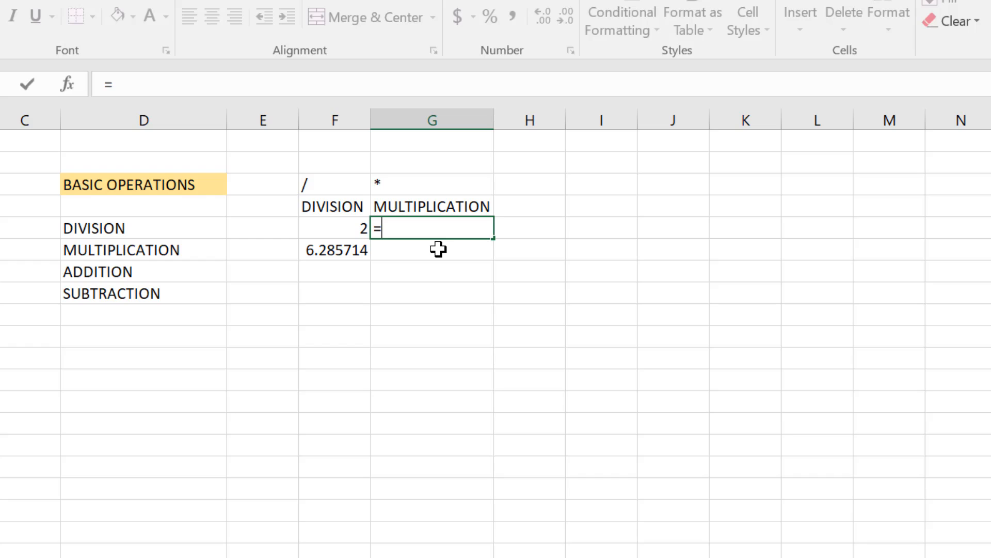
{"action": "type", "text": "20"}
{"action": "type", "text": "*5"}
{"action": "key", "text": "Return"}
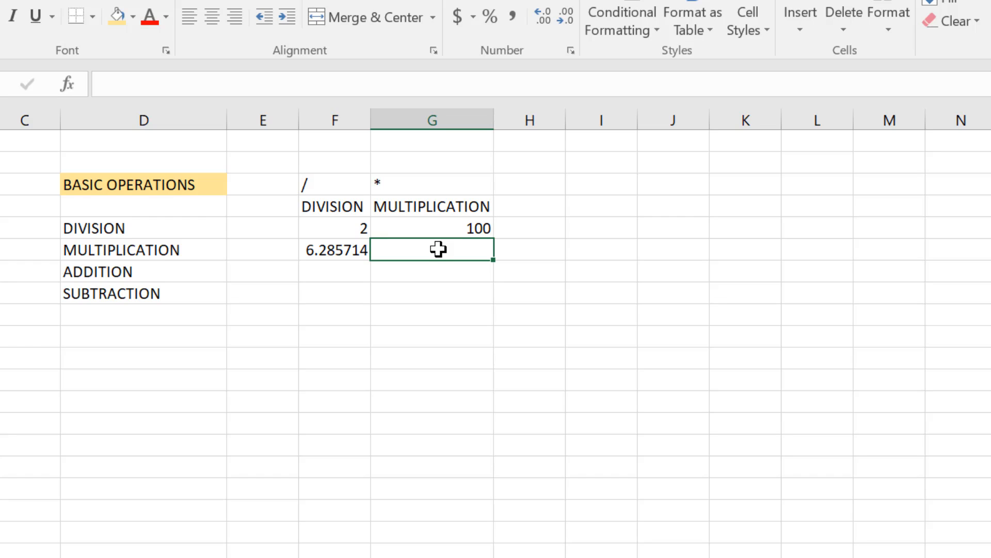
Enter 2.5*10 without an equals sign in cell G6 and reselect the cell
{"action": "type", "text": "2.5"}
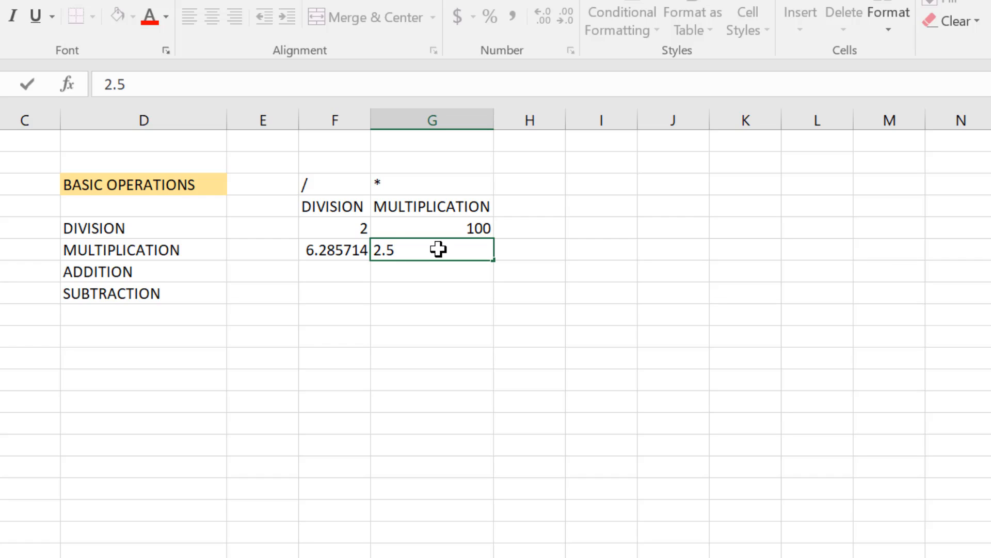
{"action": "type", "text": "*5"}
{"action": "key", "text": "BackSpace"}
{"action": "type", "text": "10"}
{"action": "key", "text": "Return"}
{"action": "left_click", "coordinate": [438, 249]}
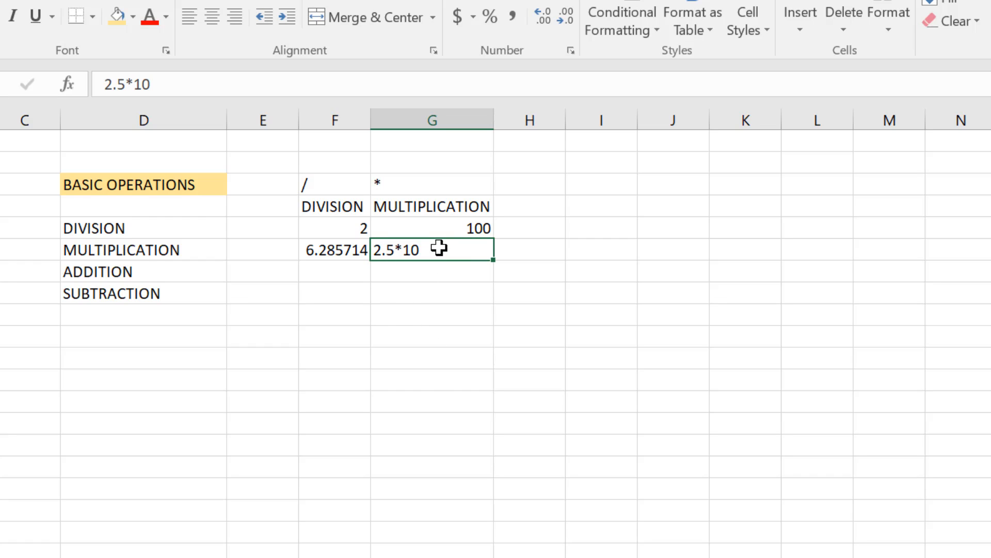
Correct the entry in cell G6 to the formula =2.5*10 by adding the missing equals sign
{"action": "left_click", "coordinate": [425, 319]}
{"action": "left_click", "coordinate": [437, 255]}
{"action": "left_click", "coordinate": [105, 84]}
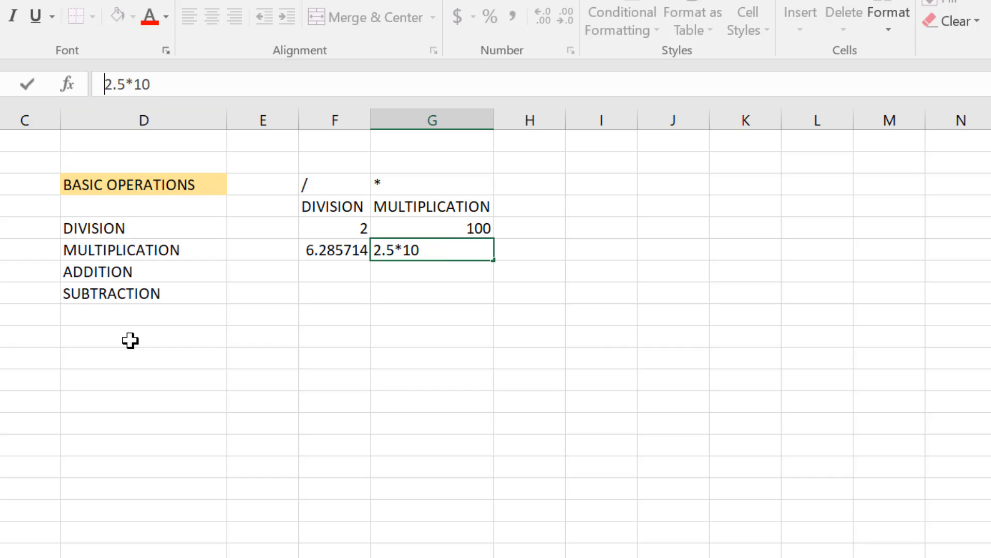
{"action": "type", "text": "="}
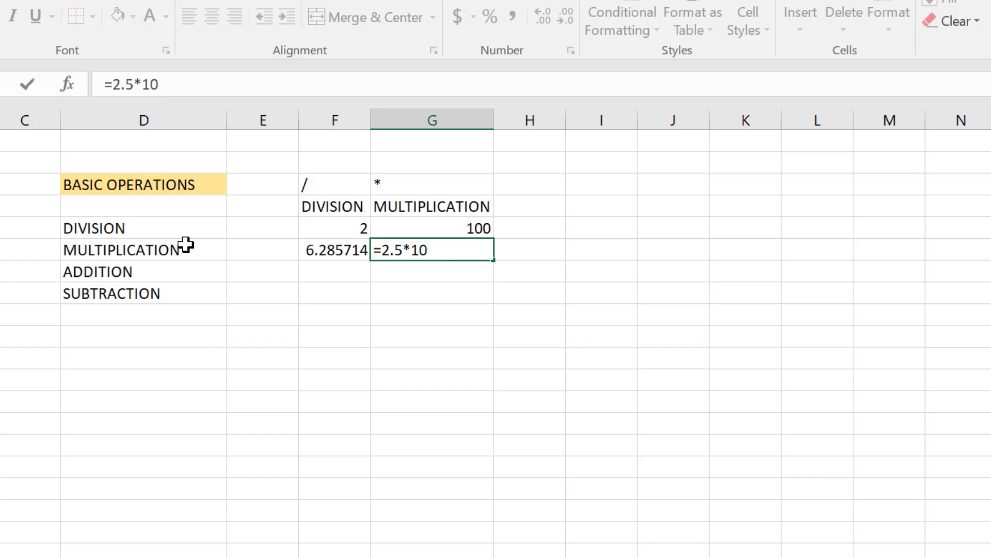
{"action": "left_click", "coordinate": [205, 86]}
{"action": "key", "text": "Return"}
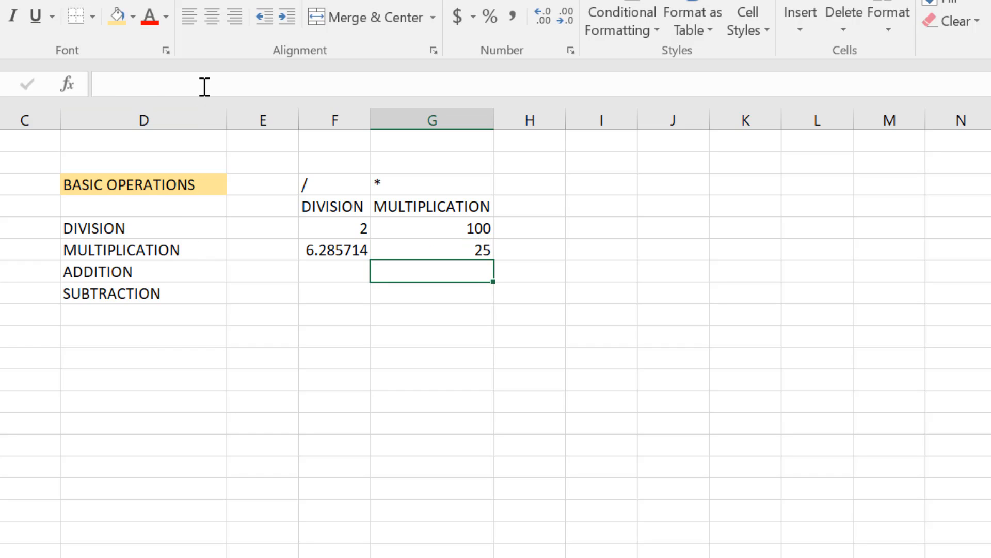
Enter the heading ADDITION in cell H4 and the operator + in H3 above it
{"action": "left_click", "coordinate": [550, 204]}
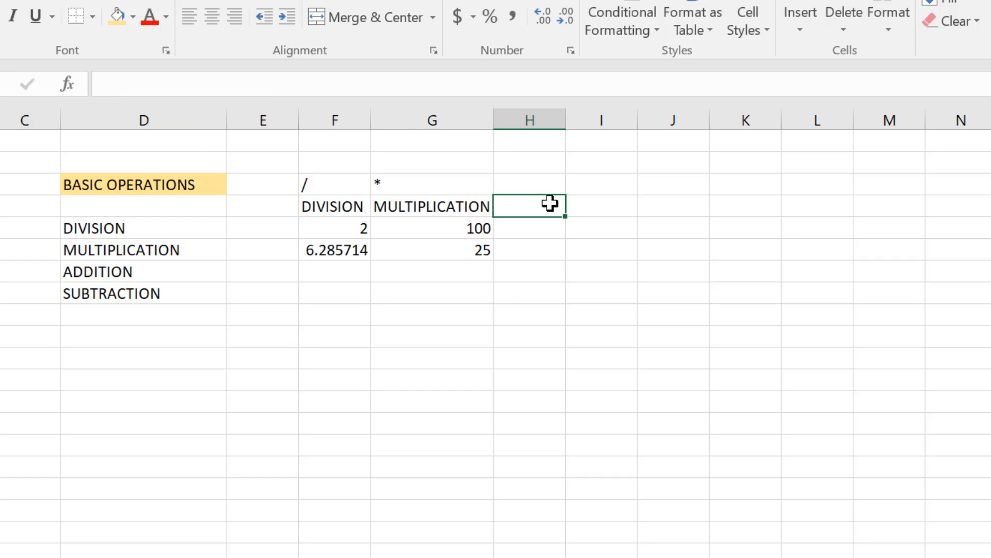
{"action": "type", "text": "ADDIT"}
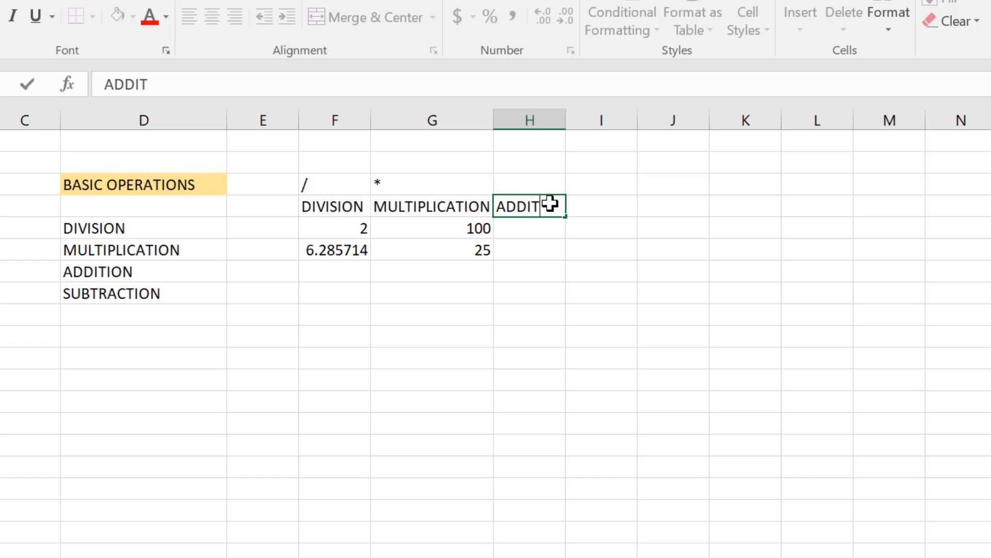
{"action": "type", "text": "ION"}
{"action": "left_click", "coordinate": [535, 179]}
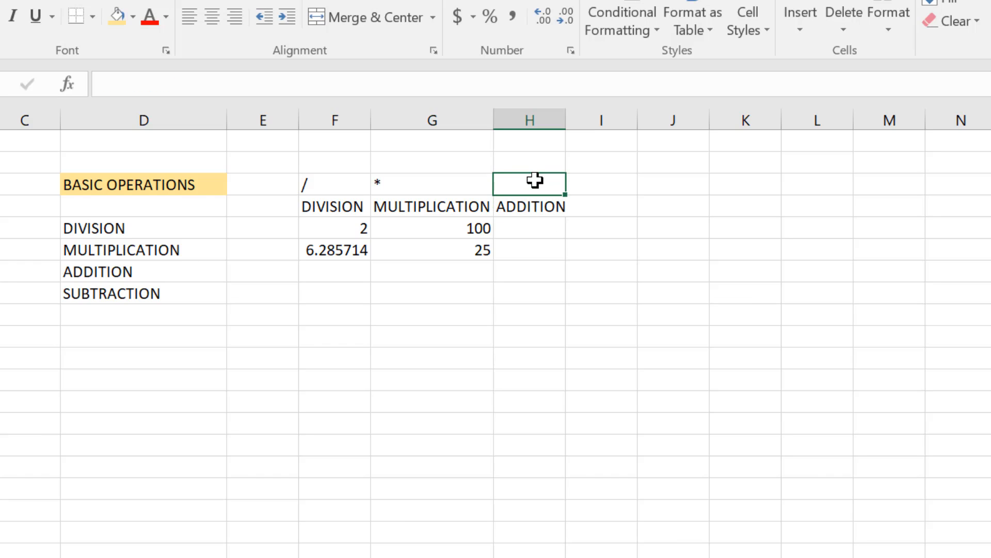
{"action": "type", "text": "+"}
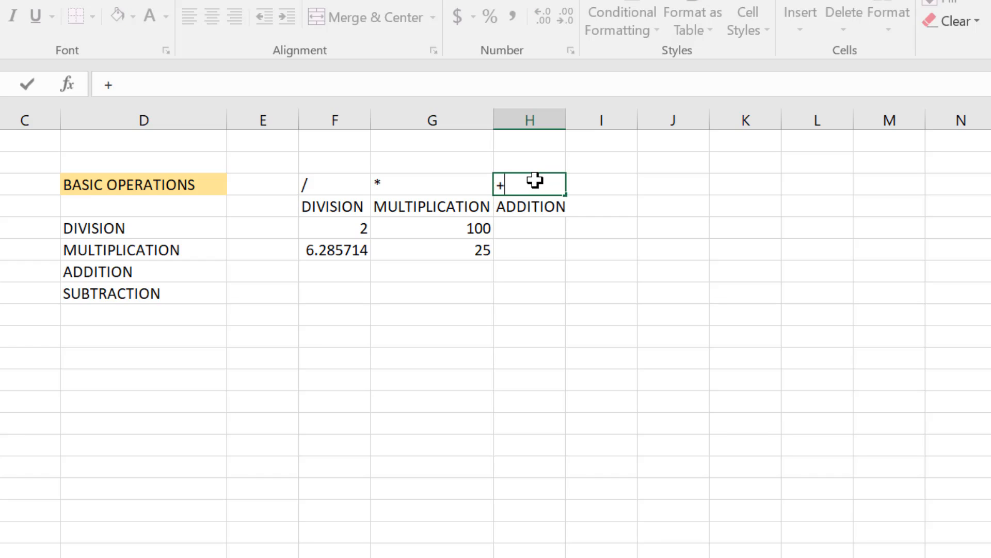
{"action": "left_click", "coordinate": [572, 319]}
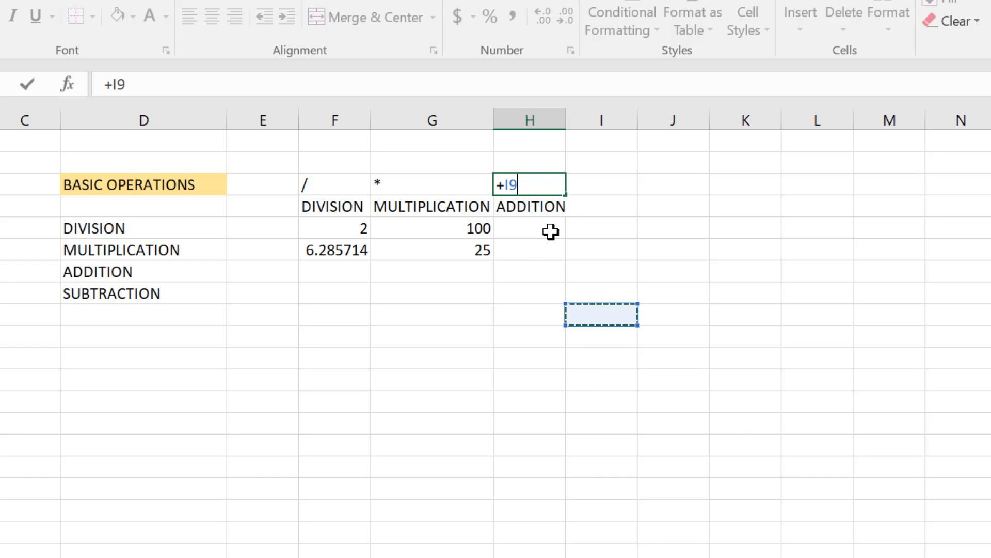
{"action": "key", "text": "Escape"}
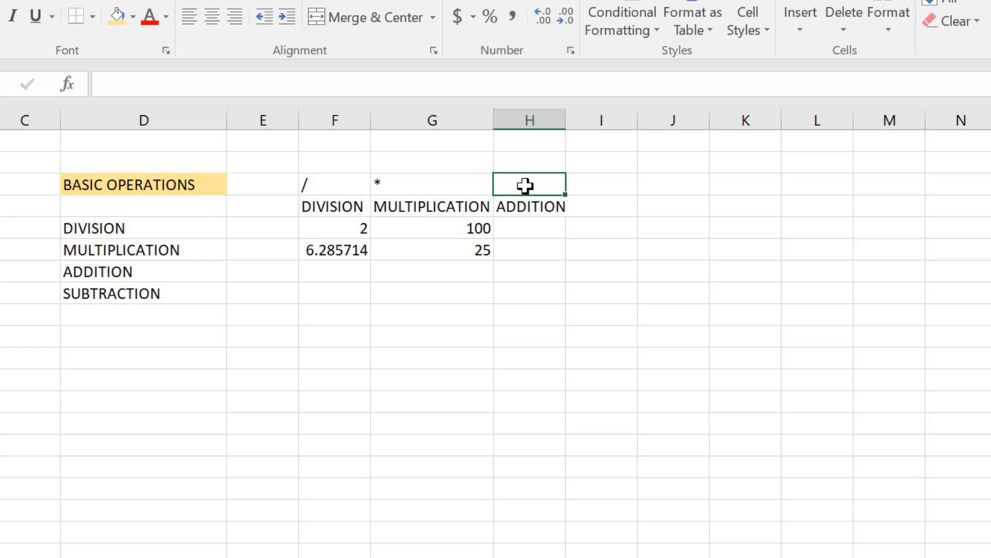
{"action": "type", "text": "+"}
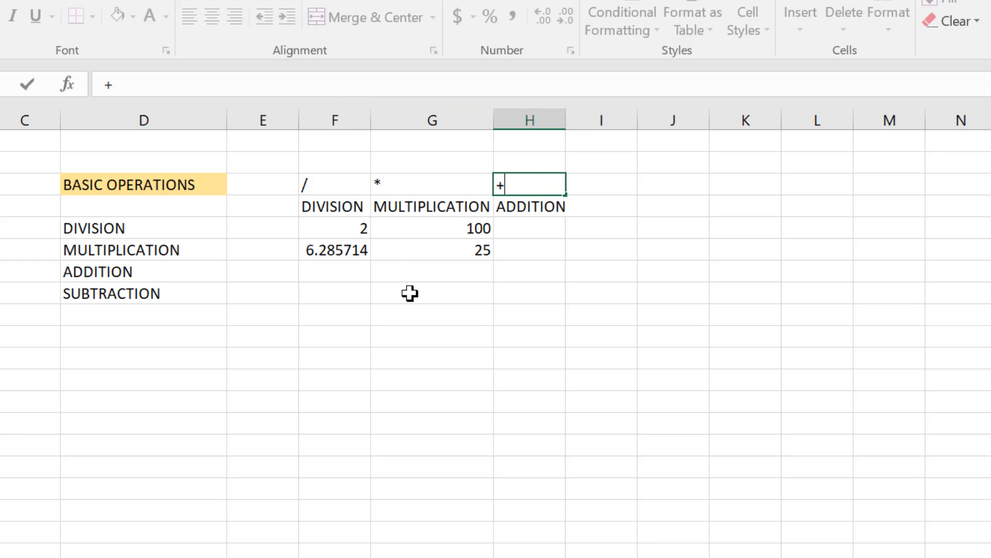
{"action": "key", "text": "Return"}
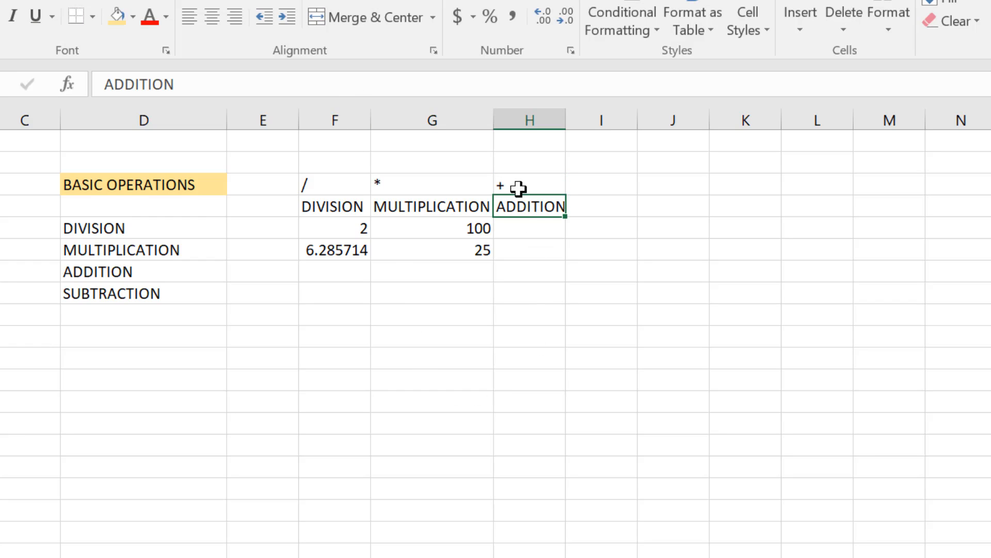
Calculate an addition in cell H5 with the formula =70+10
{"action": "left_click", "coordinate": [525, 226]}
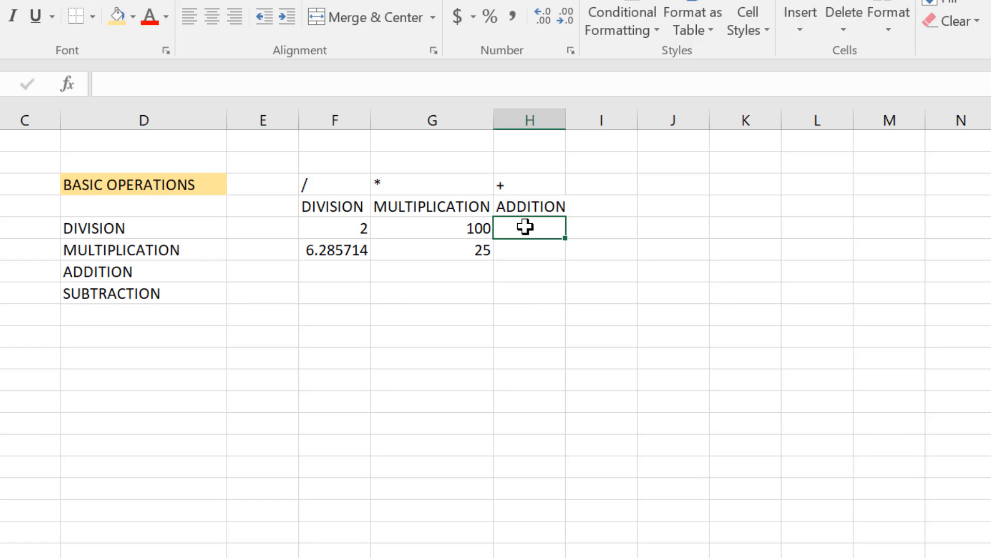
{"action": "type", "text": "="}
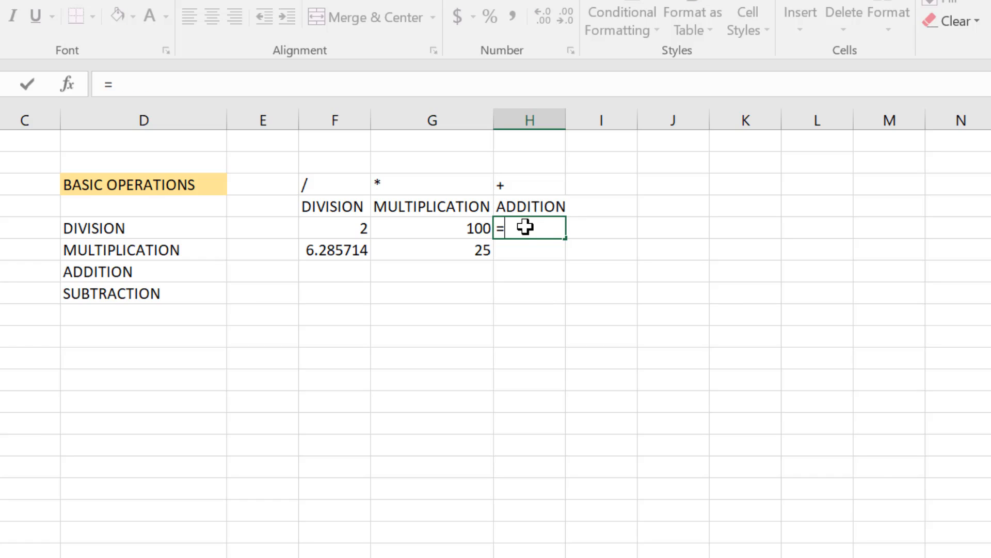
{"action": "type", "text": "70+"}
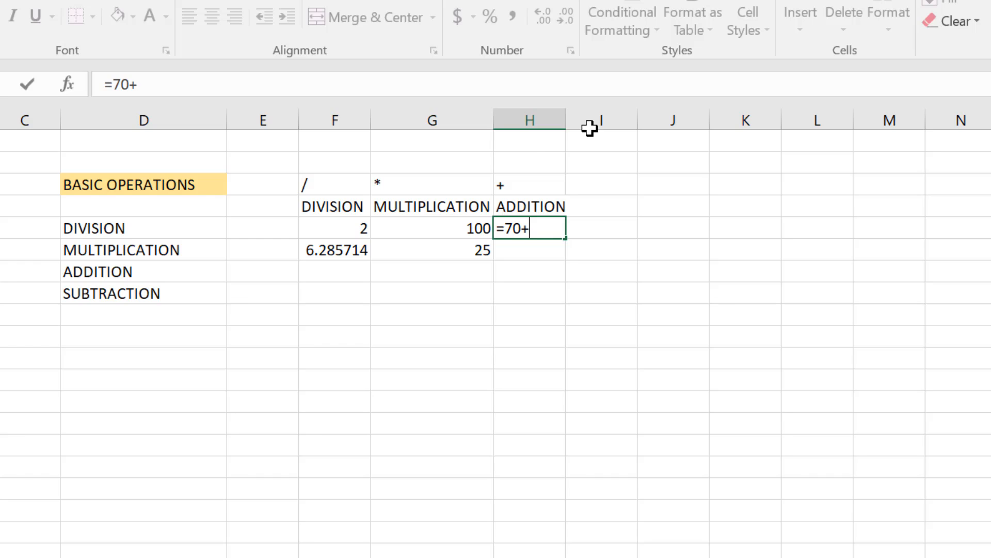
{"action": "type", "text": "10"}
{"action": "key", "text": "Return"}
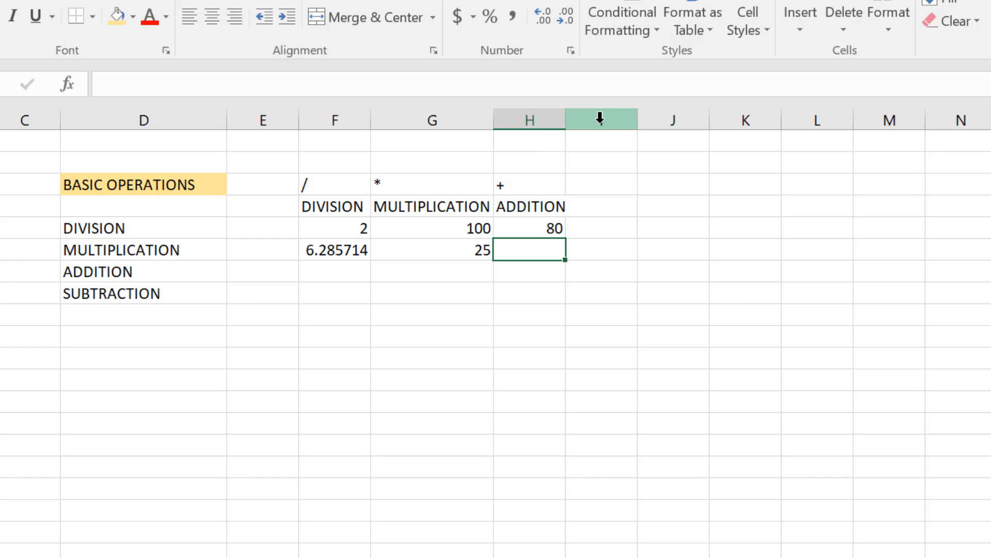
Calculate a decimal addition in cell H6 with the formula =13.7+3.3
{"action": "type", "text": "13"}
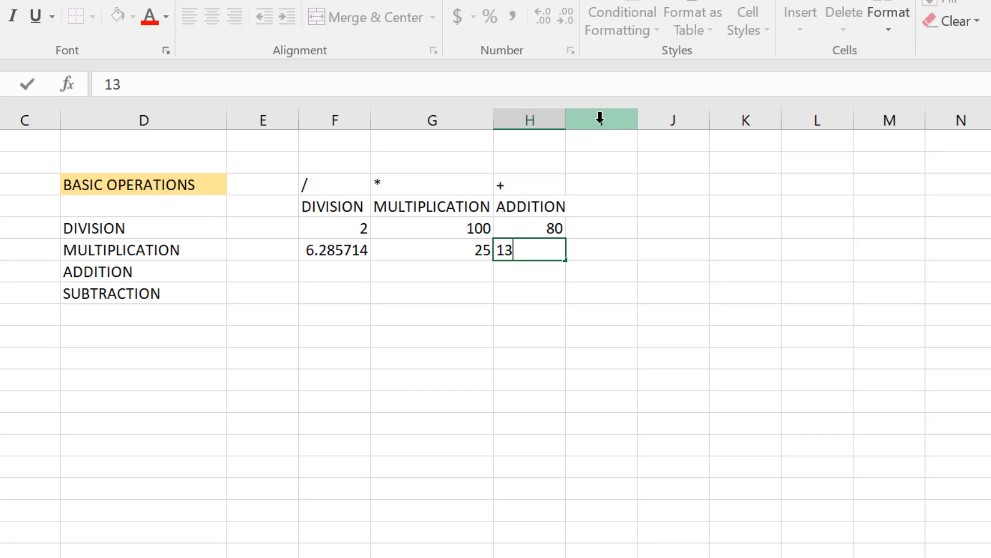
{"action": "type", "text": ".7"}
{"action": "key", "text": "BackSpace"}
{"action": "key", "text": "BackSpace"}
{"action": "key", "text": "BackSpace"}
{"action": "key", "text": "BackSpace"}
{"action": "type", "text": "="}
{"action": "type", "text": "13.7"}
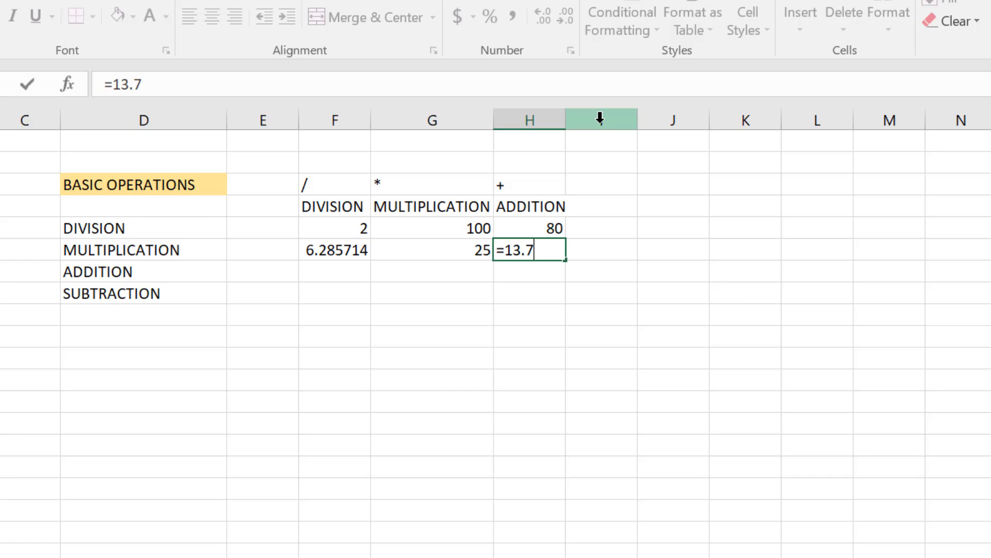
{"action": "type", "text": "+3.3"}
{"action": "key", "text": "Return"}
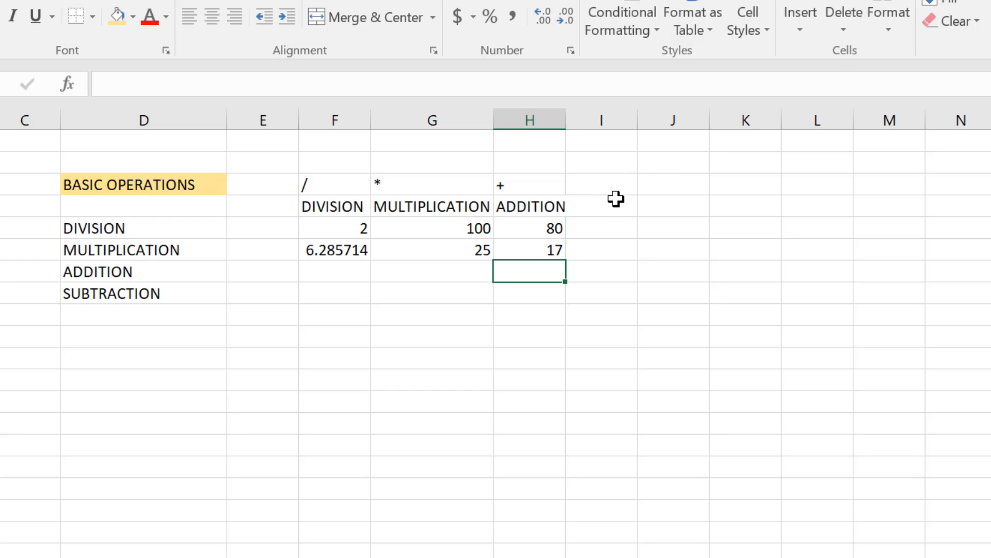
Enter - in I3 and the heading SUBTRACTION in I4, widening column I to fit the heading
{"action": "left_click", "coordinate": [609, 173]}
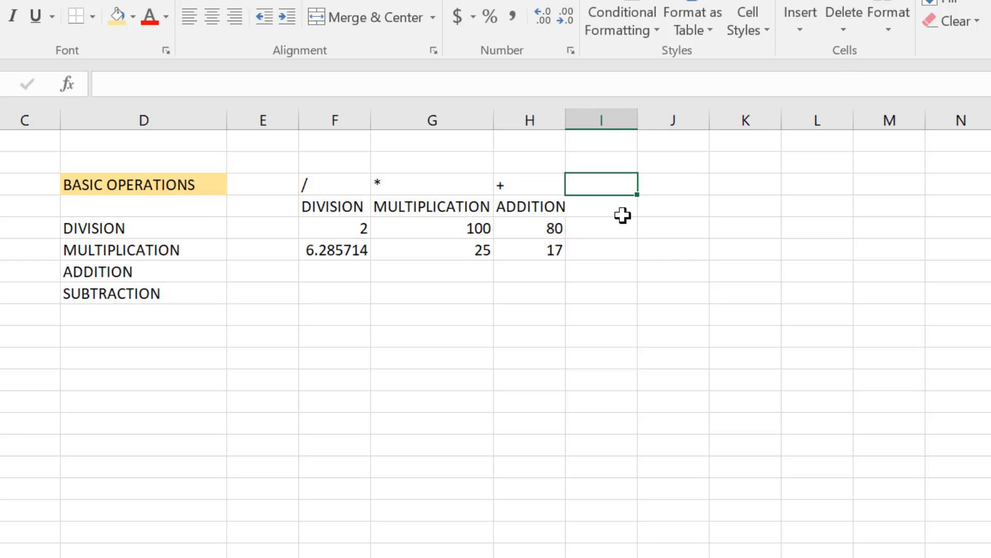
{"action": "type", "text": "-"}
{"action": "key", "text": "Return"}
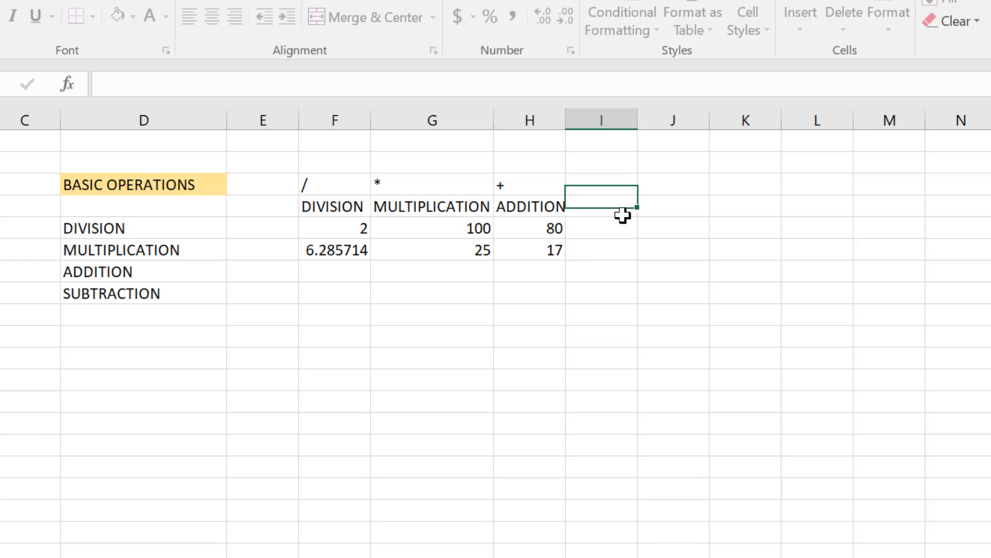
{"action": "type", "text": "SUBRA"}
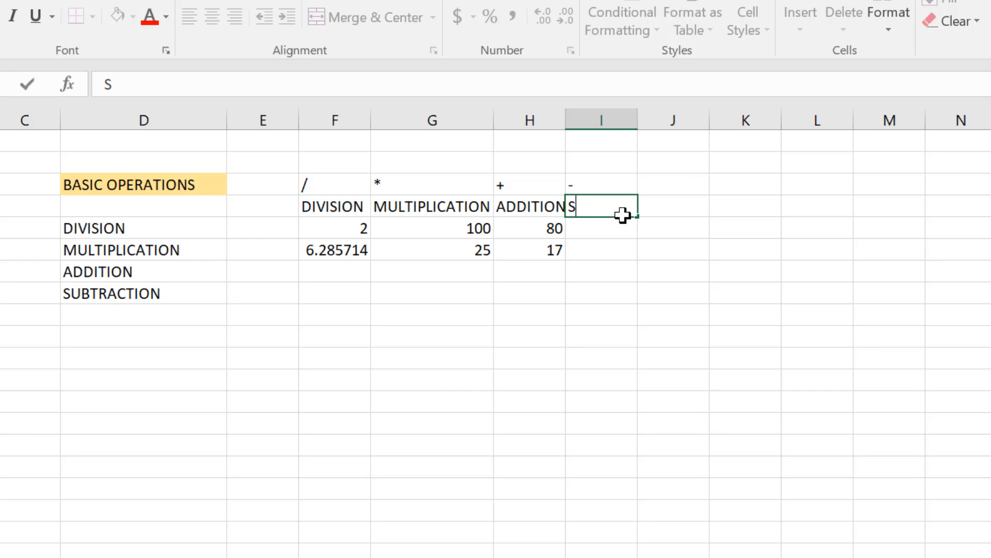
{"action": "key", "text": "BackSpace"}
{"action": "key", "text": "BackSpace"}
{"action": "type", "text": "B"}
{"action": "key", "text": "BackSpace"}
{"action": "type", "text": "TRACTION"}
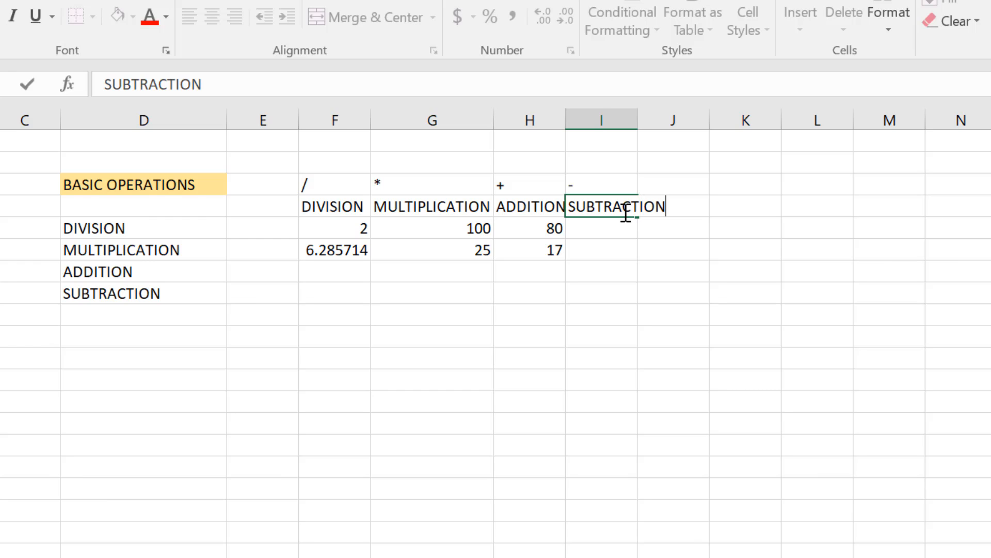
{"action": "key", "text": "ctrl+Return"}
{"action": "key", "text": "Return"}
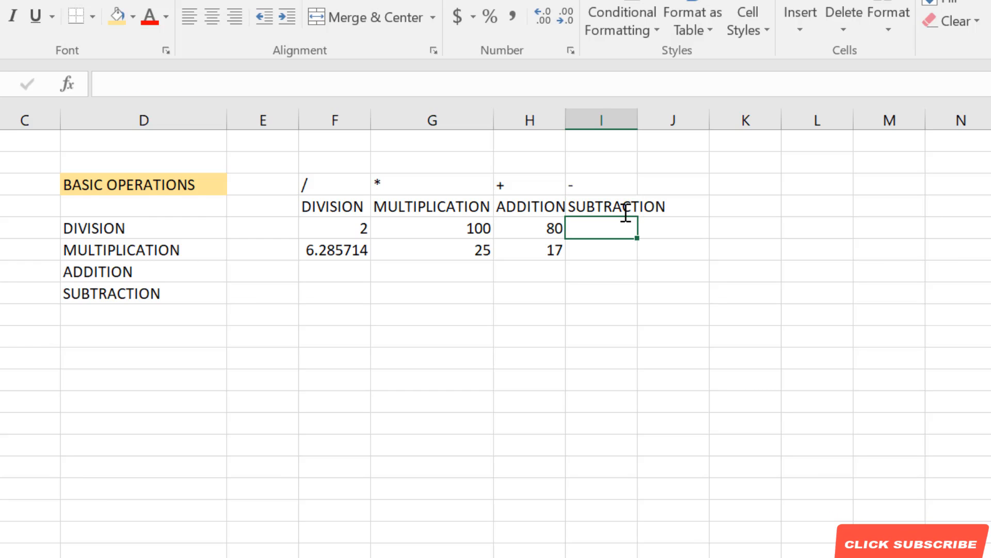
{"action": "left_click_drag", "start_coordinate": [637, 115], "coordinate": [692, 114]}
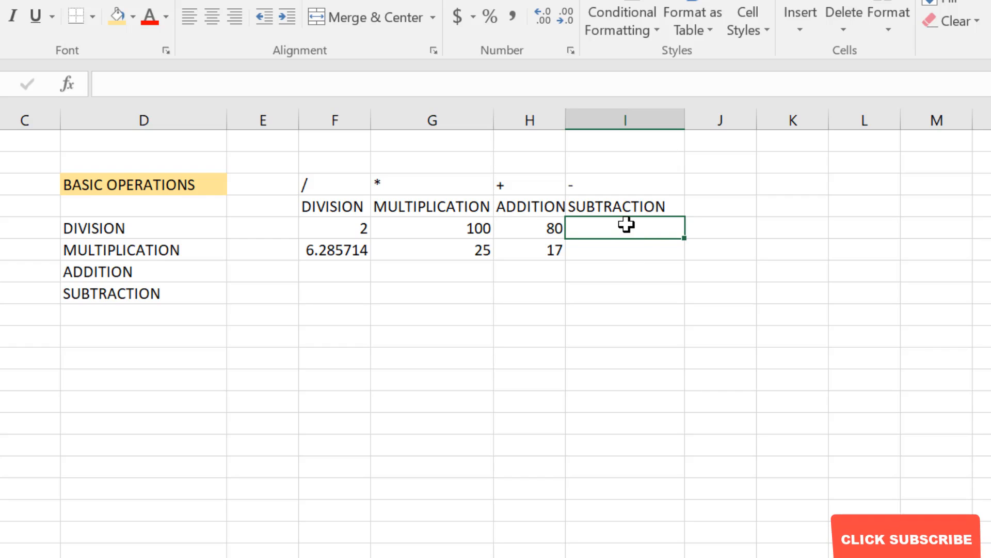
Calculate two subtractions with the formulas =25-17 in cell I5 and =2.78-1.5 in cell I6
{"action": "type", "text": "="}
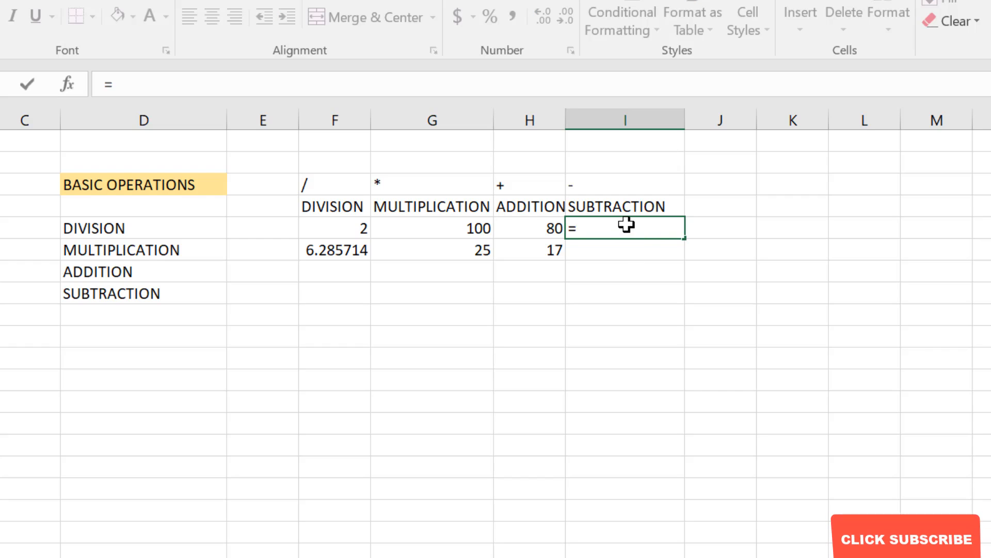
{"action": "type", "text": "25-17"}
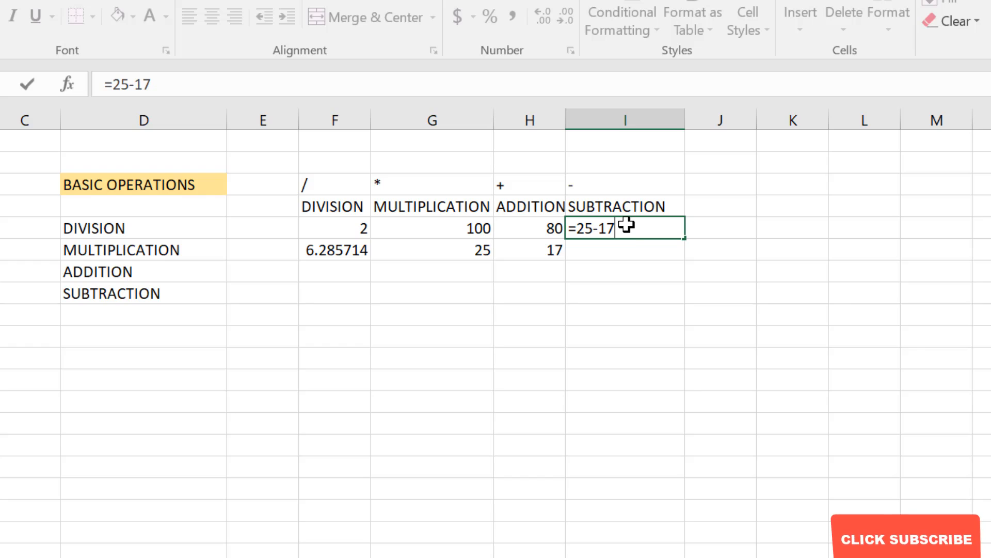
{"action": "key", "text": "Return"}
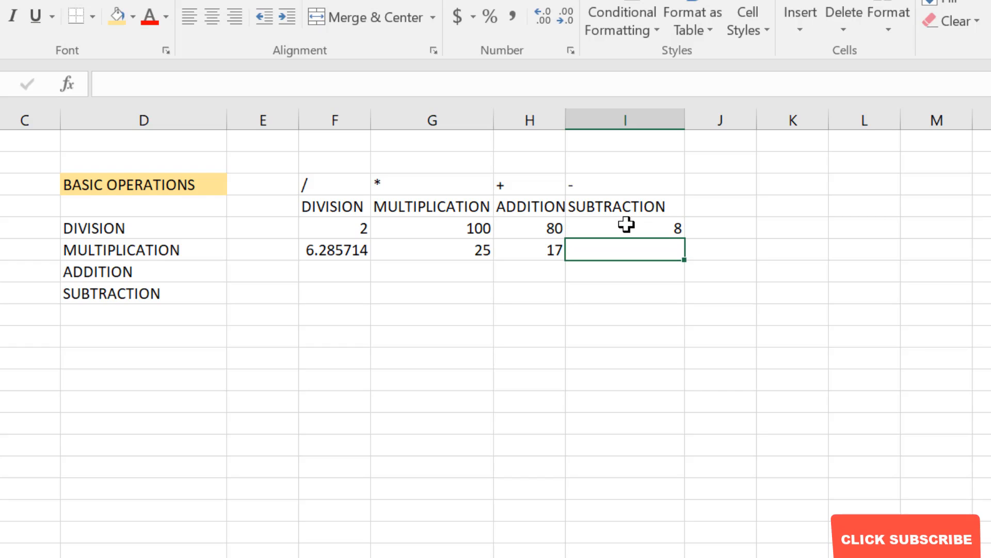
{"action": "type", "text": "="}
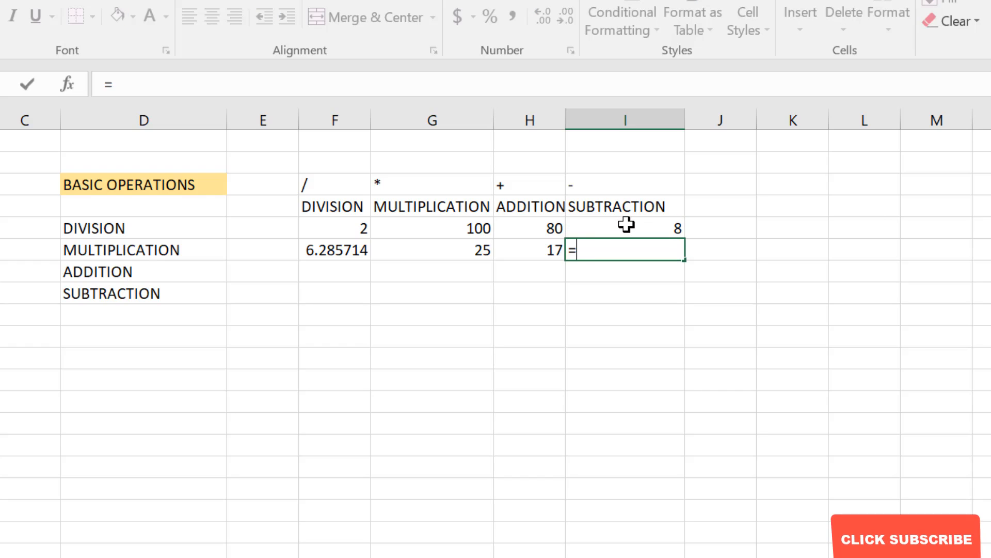
{"action": "type", "text": "2.78-1.5"}
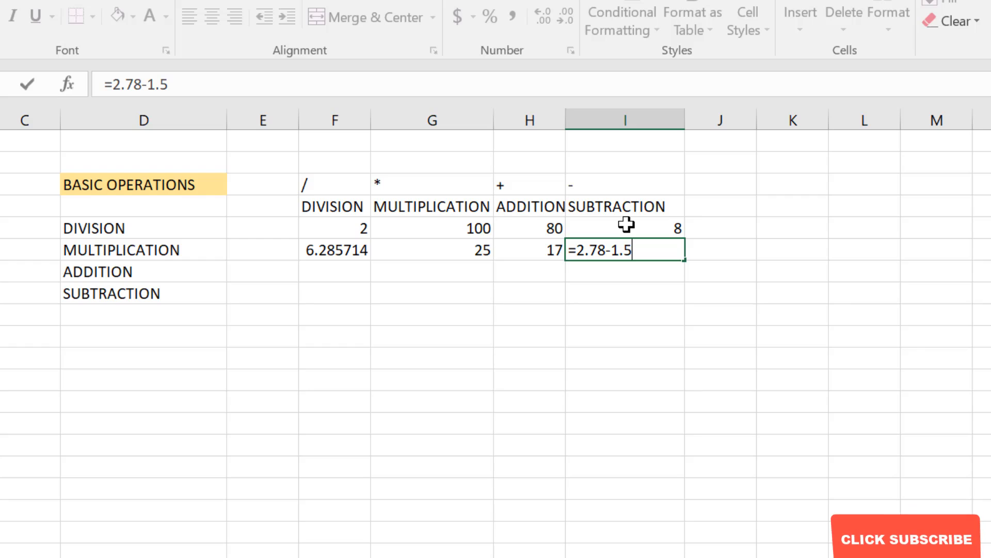
{"action": "key", "text": "Return"}
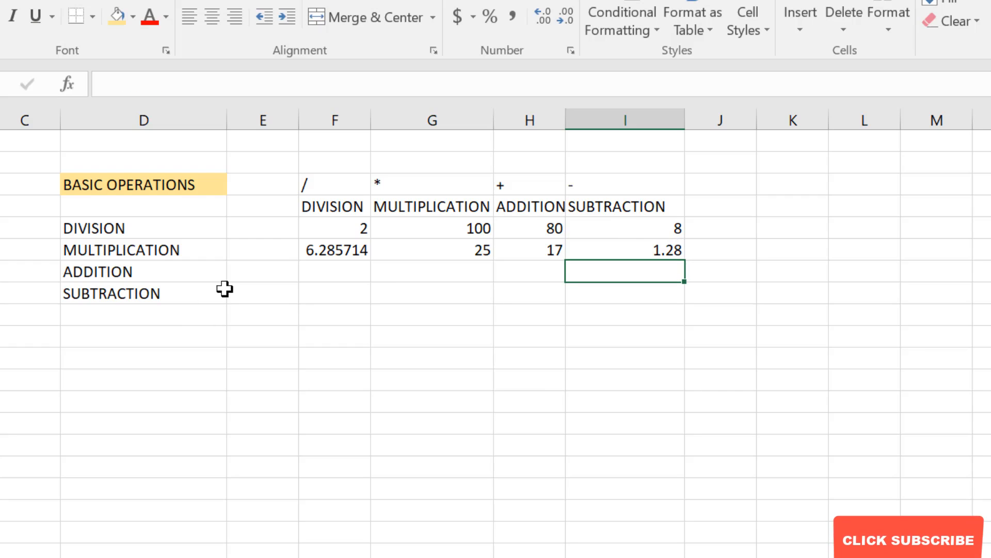
Fill the operator and heading cells F3:I4 with the same light gold color as the BASIC OPERATIONS cell
{"action": "left_click_drag", "start_coordinate": [310, 184], "coordinate": [627, 203]}
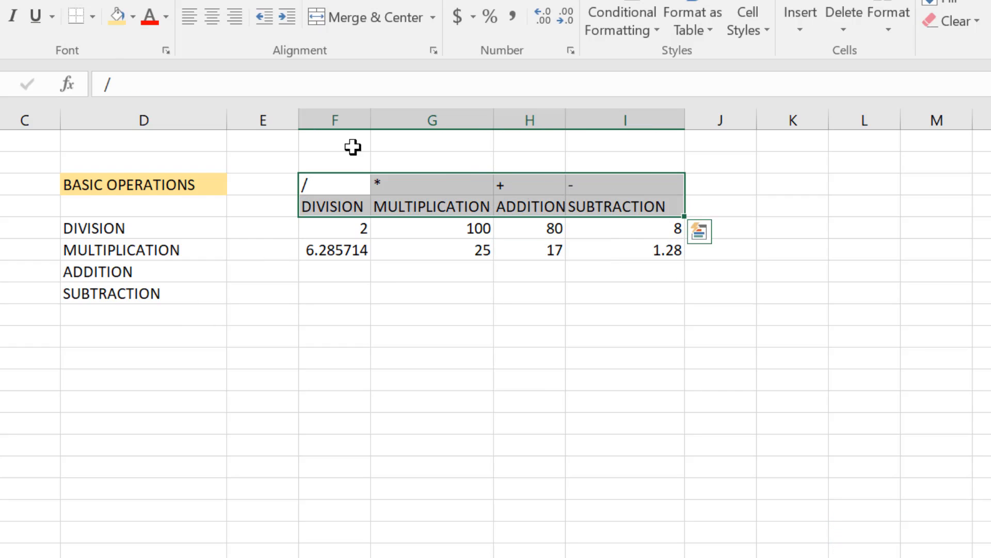
{"action": "left_click", "coordinate": [119, 17]}
{"action": "left_click", "coordinate": [488, 355]}
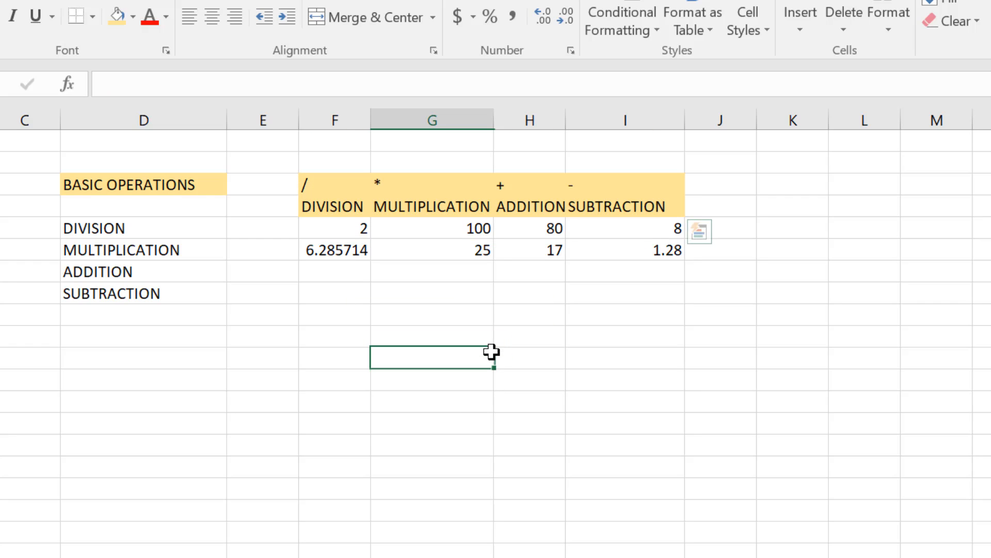
Change the fill of the operator cells F3:I3 to a light gray theme color
{"action": "left_click_drag", "start_coordinate": [319, 189], "coordinate": [613, 185]}
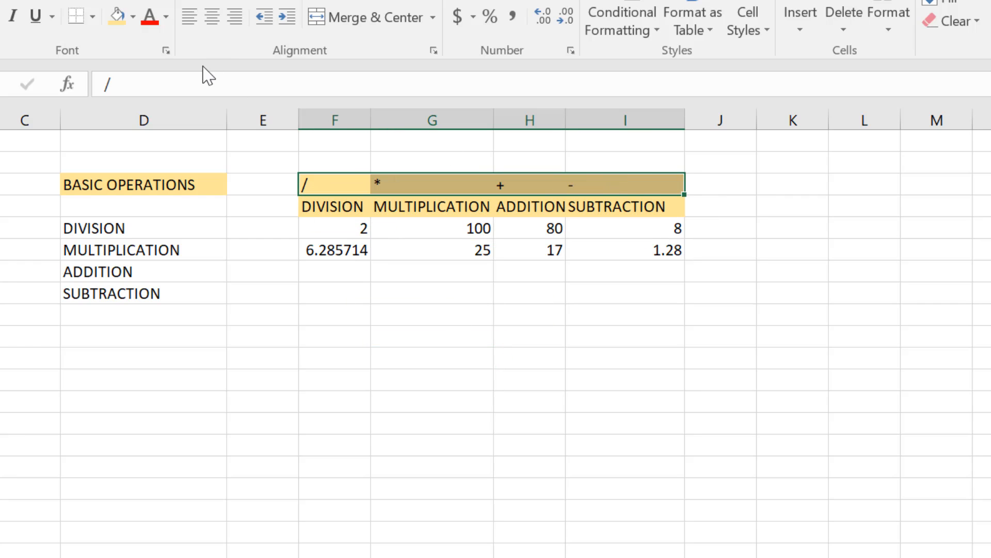
{"action": "left_click", "coordinate": [133, 17]}
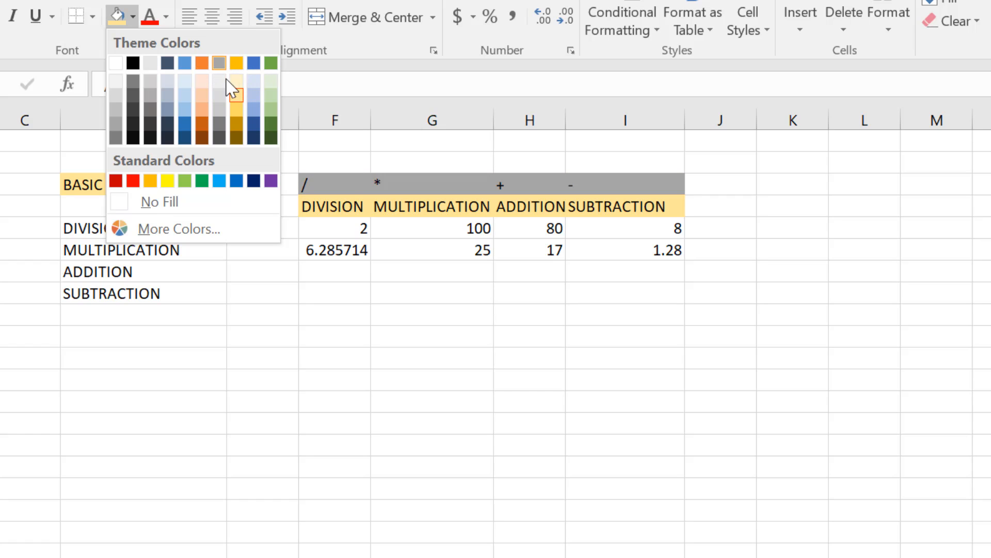
{"action": "left_click", "coordinate": [220, 111]}
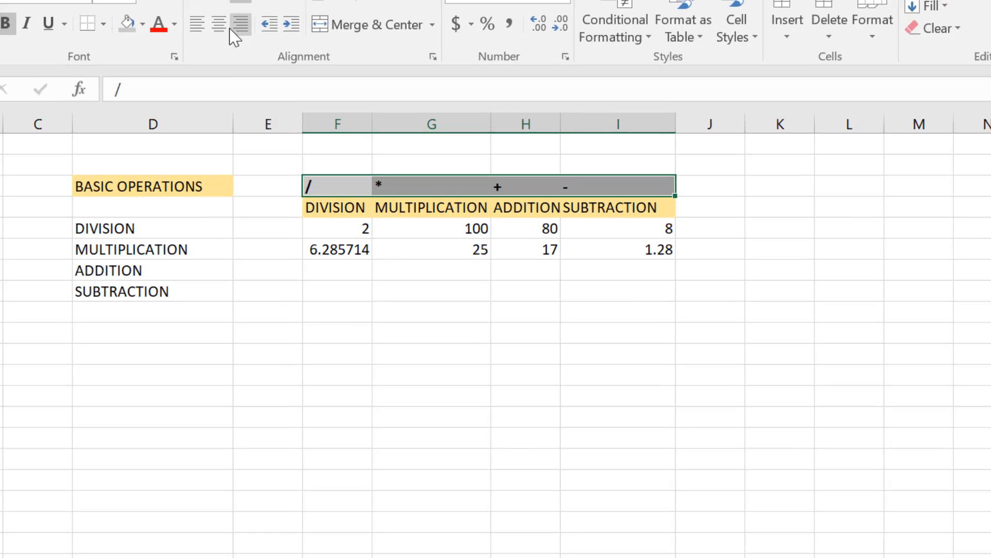
Center the operator symbols horizontally in cells F3:I3
{"action": "left_click", "coordinate": [212, 17]}
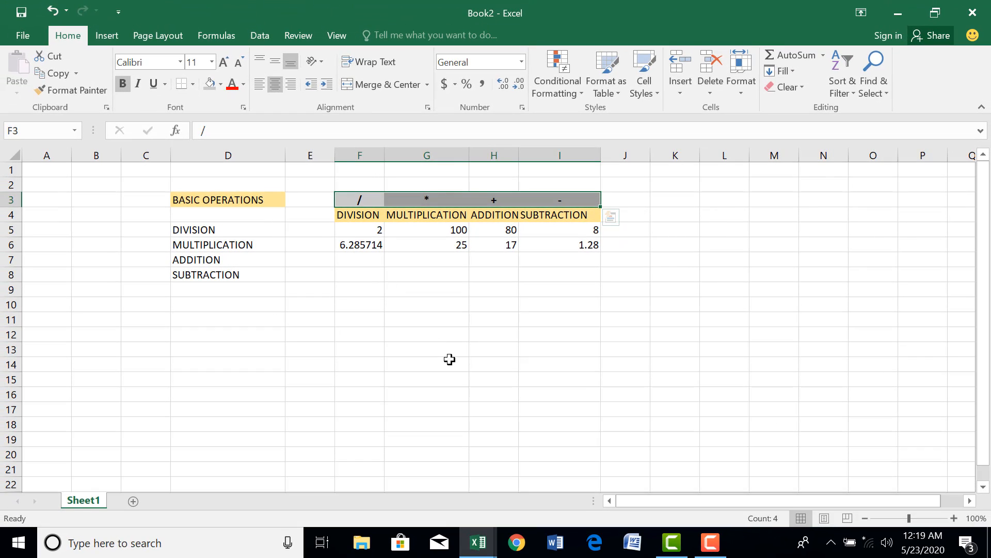
{"action": "left_click", "coordinate": [447, 323]}
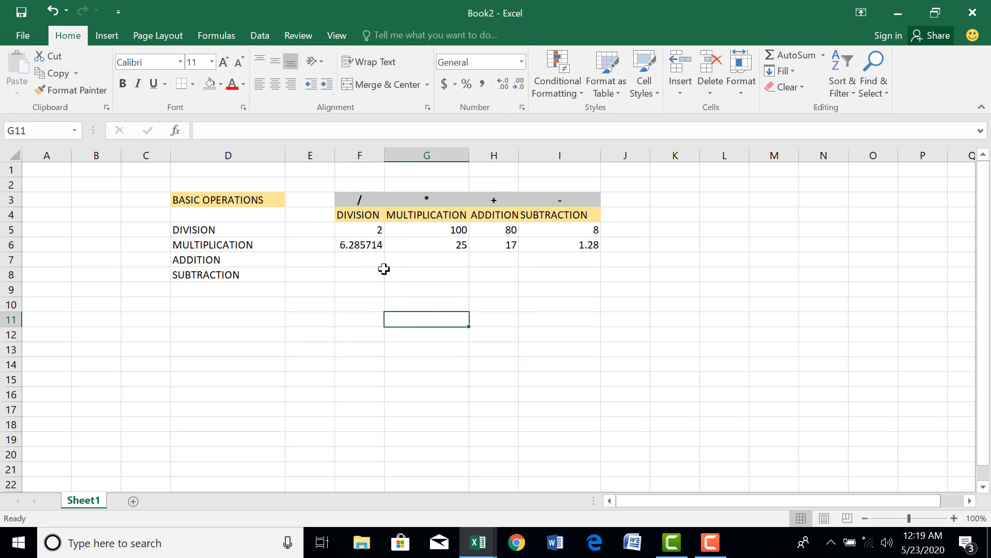
{"action": "left_click", "coordinate": [325, 318]}
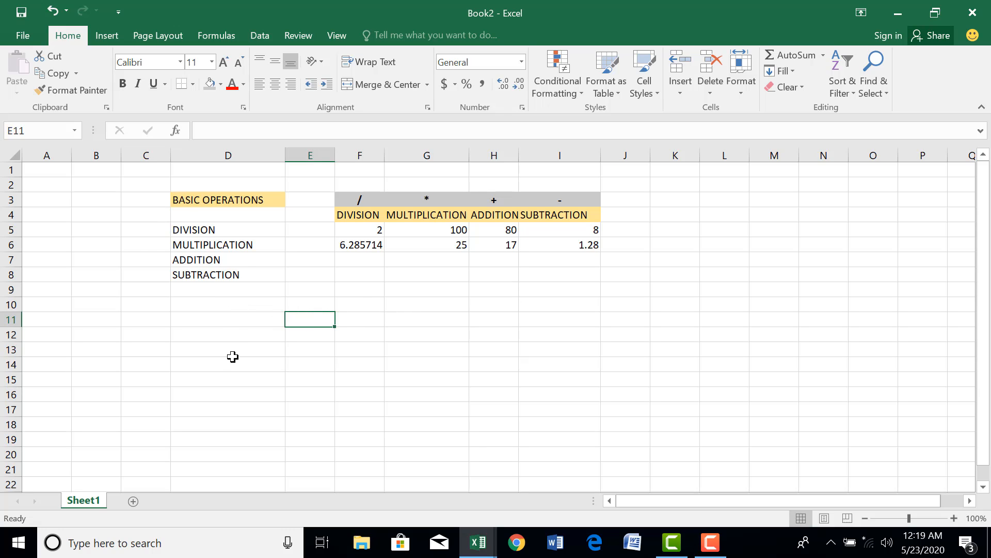
Enter the heading SCORES in cell C12
{"action": "left_click", "coordinate": [157, 333]}
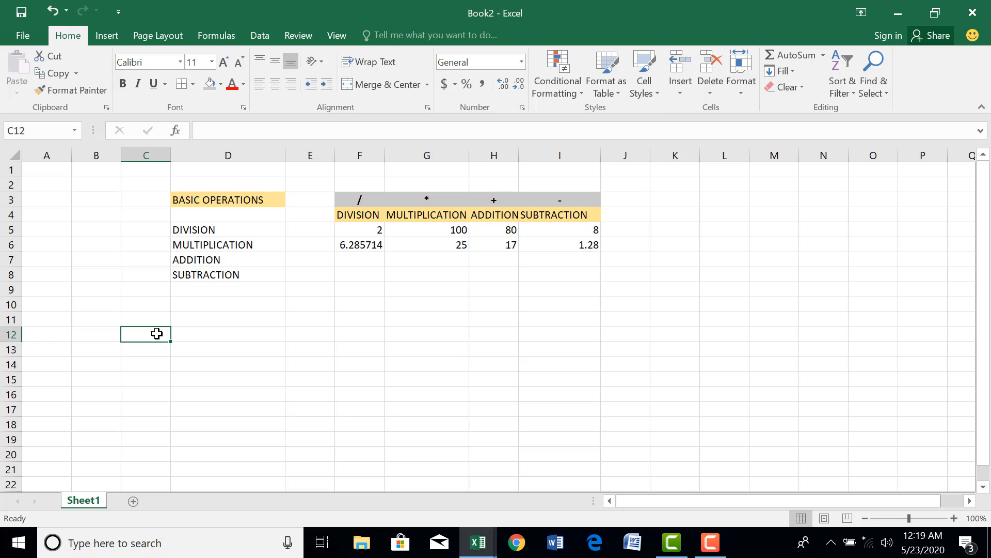
{"action": "type", "text": "SCOR"}
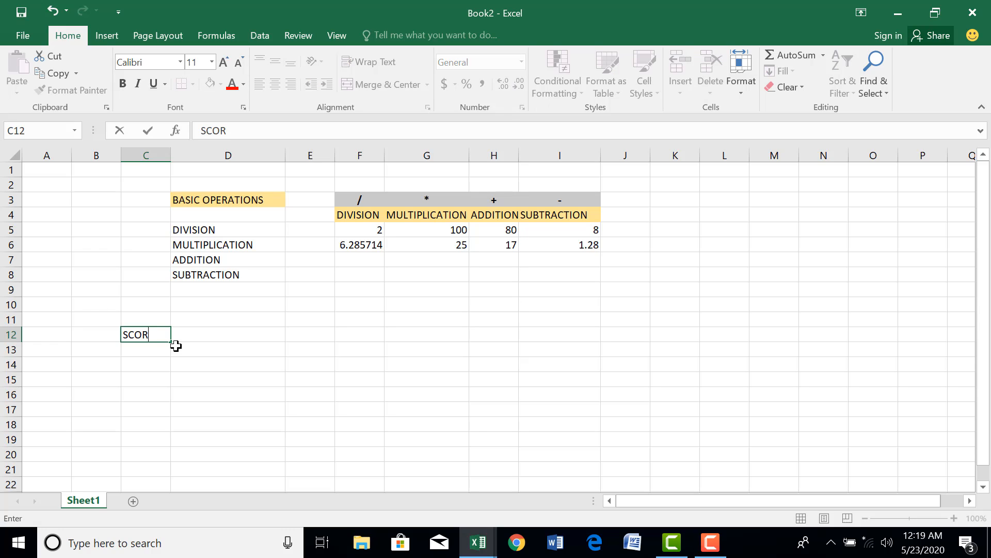
{"action": "type", "text": "ES"}
{"action": "left_click", "coordinate": [150, 354]}
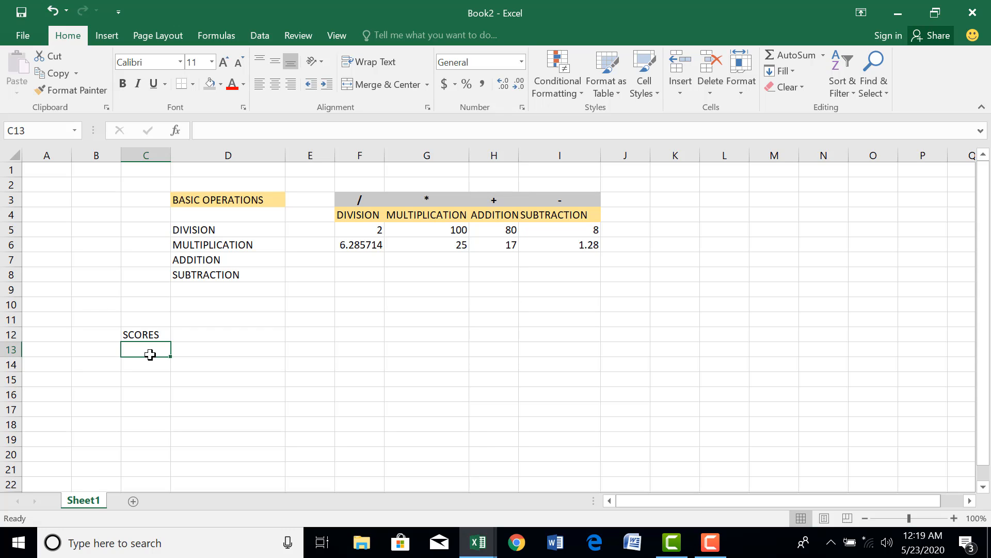
{"action": "type", "text": "MAT"}
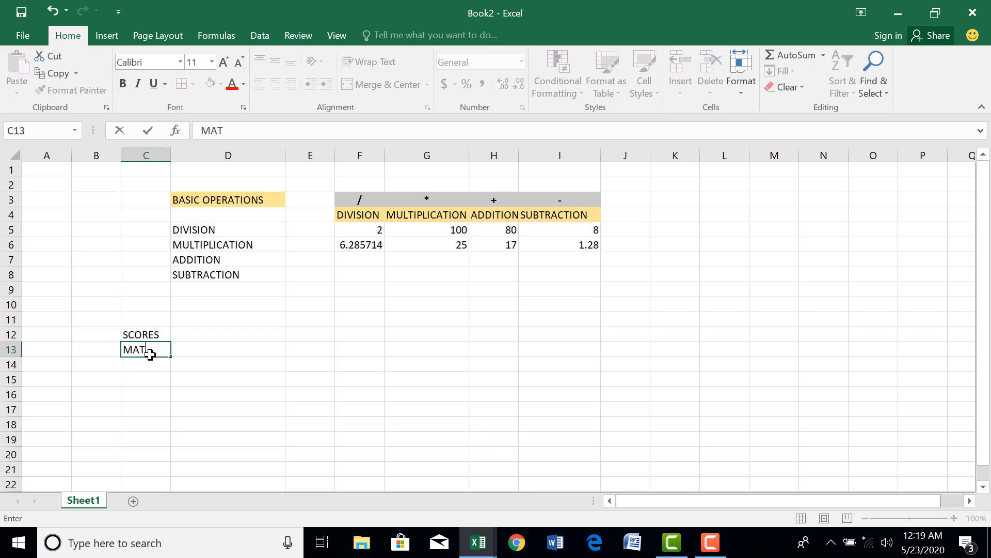
{"action": "type", "text": "S"}
{"action": "key", "text": "BackSpace"}
{"action": "key", "text": "BackSpace"}
{"action": "key", "text": "BackSpace"}
{"action": "key", "text": "BackSpace"}
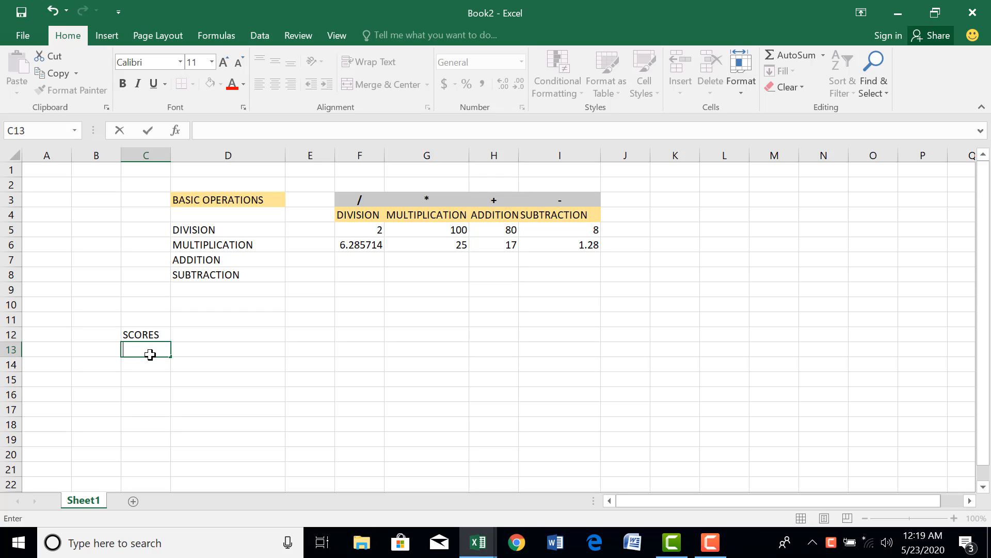
Enter the subject headings ENG in cell C13 and MAT in cell D13
{"action": "type", "text": "ENG"}
{"action": "key", "text": "Tab"}
{"action": "type", "text": "MAT"}
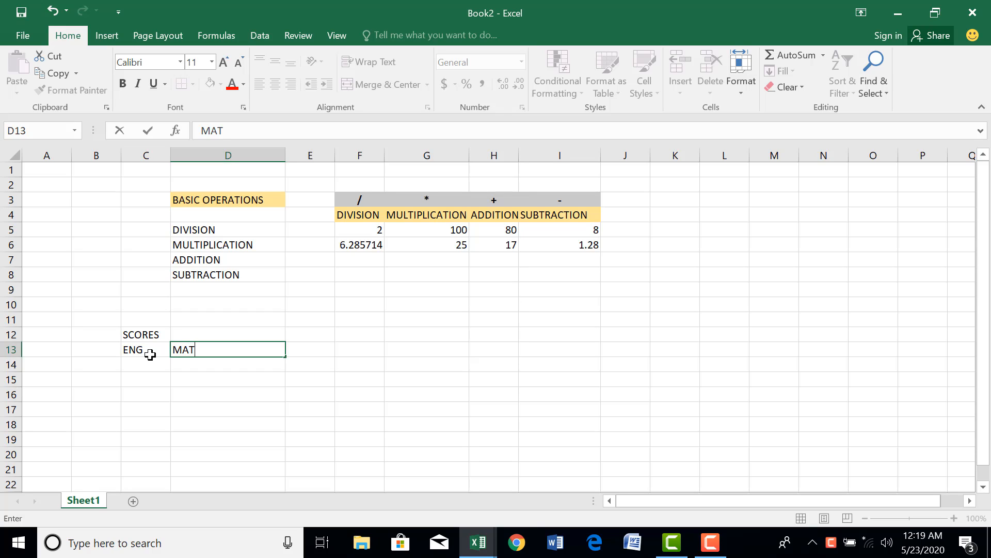
Enter the first row of scores, 23 in cell C14 and 14 in cell D14
{"action": "left_click", "coordinate": [148, 364]}
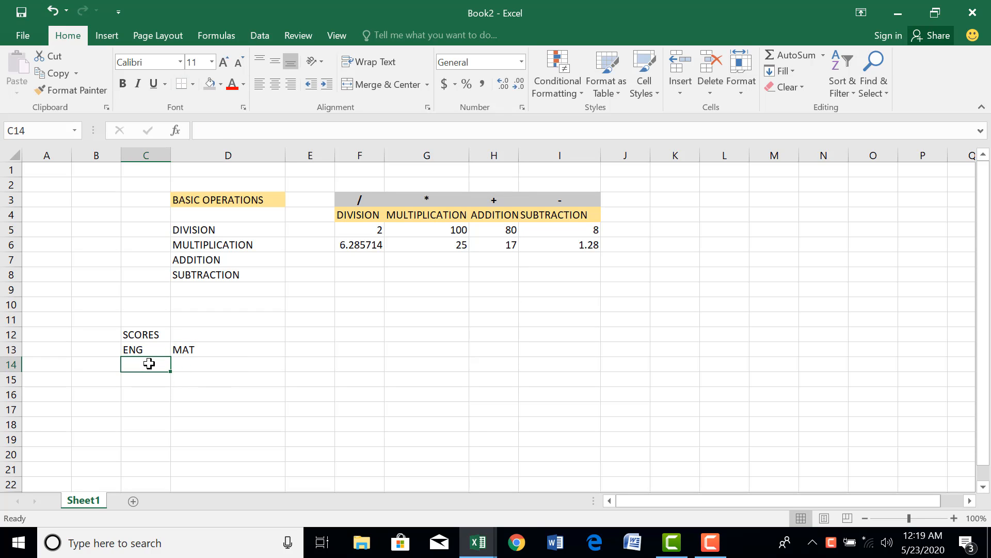
{"action": "type", "text": "23"}
{"action": "left_click", "coordinate": [194, 364]}
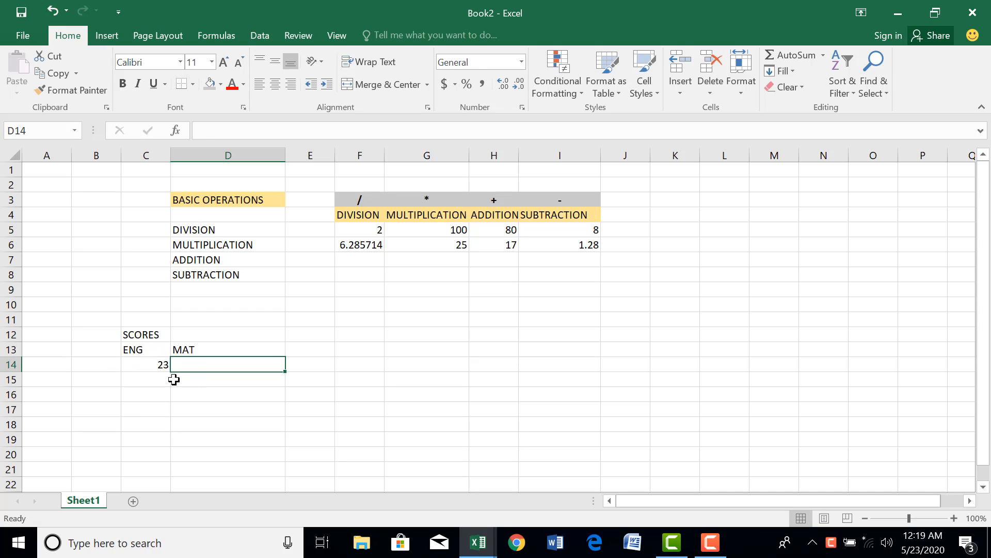
{"action": "type", "text": "14"}
{"action": "left_click", "coordinate": [157, 408]}
Enter the heading STUDENT in cell B12, beside the SCORES heading
{"action": "left_click", "coordinate": [102, 349]}
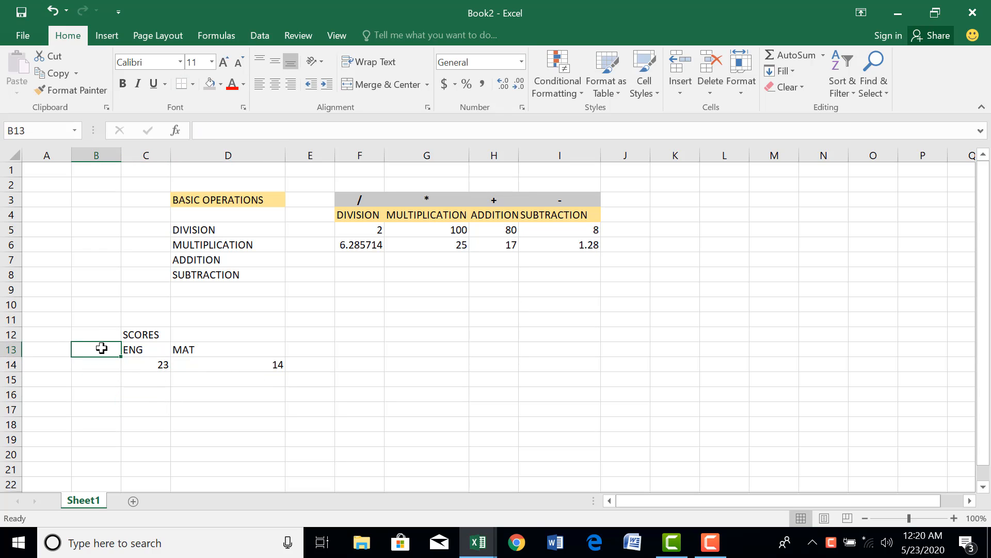
{"action": "left_click", "coordinate": [98, 331]}
{"action": "type", "text": "STUDENT"}
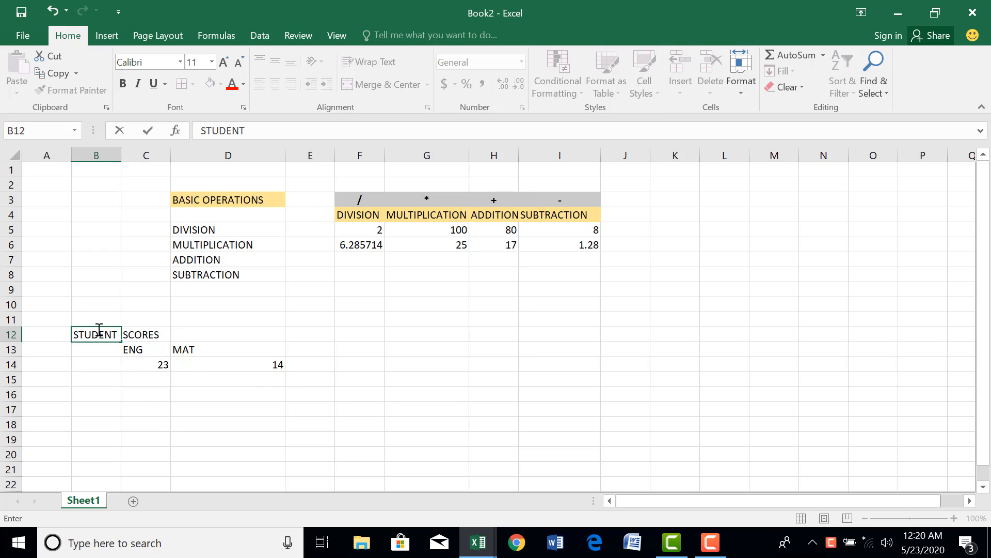
{"action": "key", "text": "Return"}
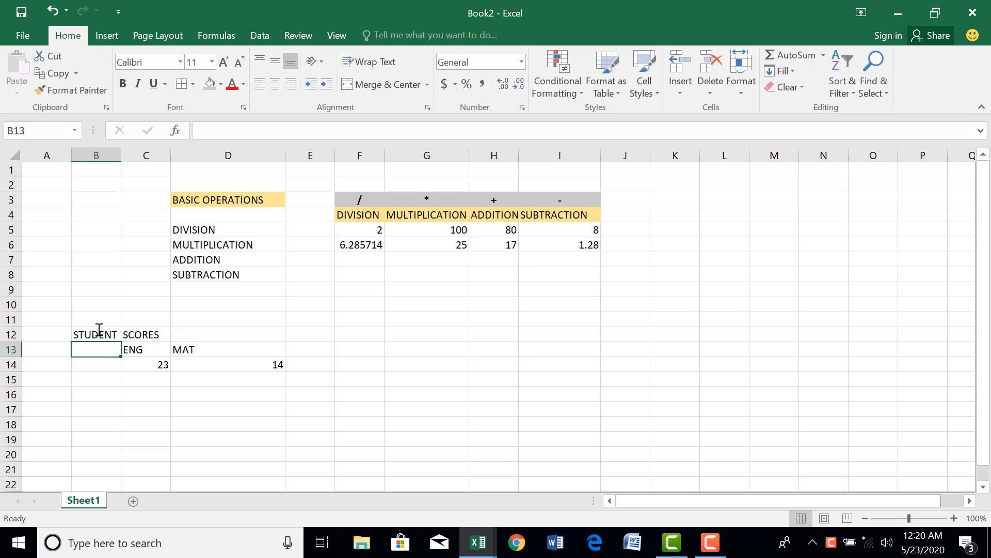
{"action": "type", "text": "A"}
{"action": "key", "text": "Return"}
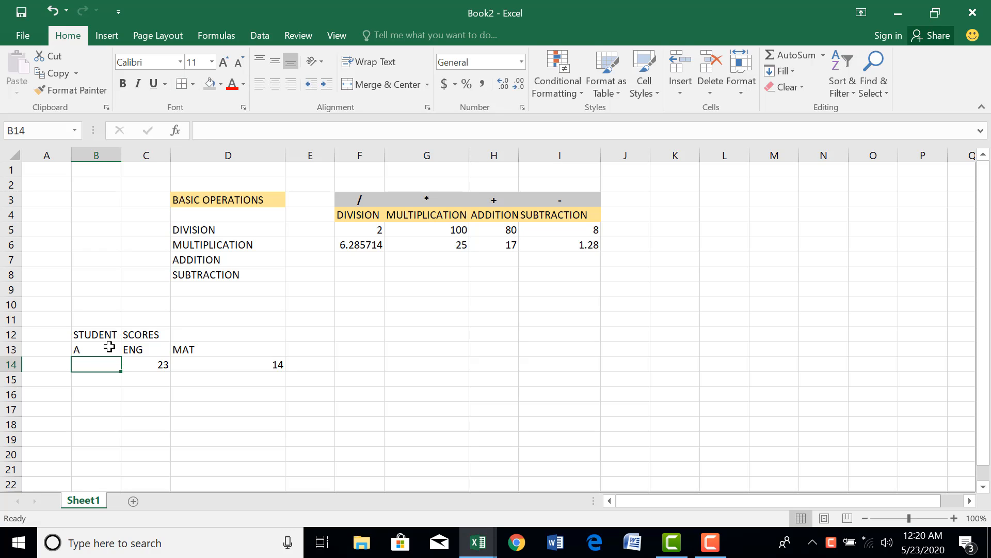
{"action": "left_click", "coordinate": [109, 347]}
{"action": "key", "text": "Delete"}
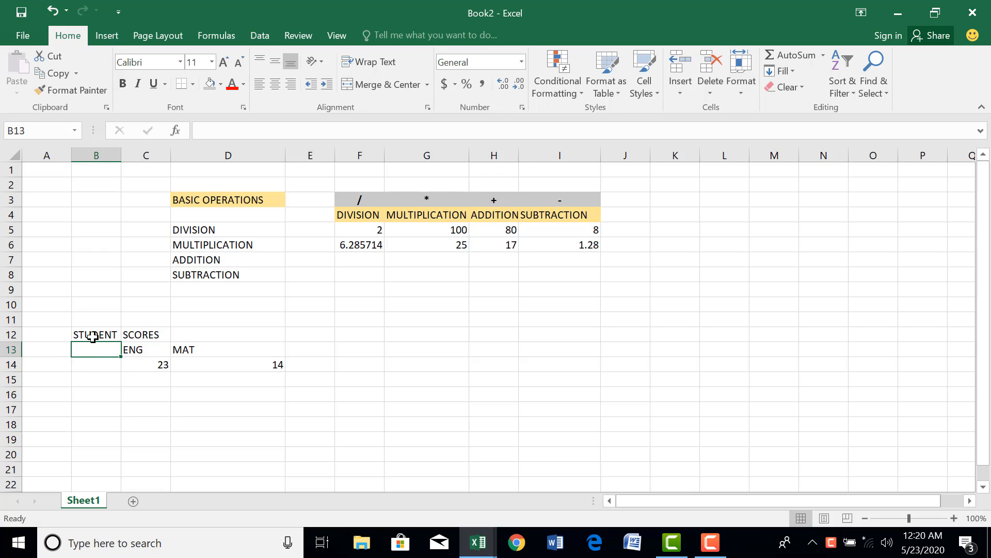
Merge and center the STUDENT heading across cells B12:B13 and align it vertically to the middle
{"action": "left_click_drag", "start_coordinate": [91, 337], "coordinate": [98, 345]}
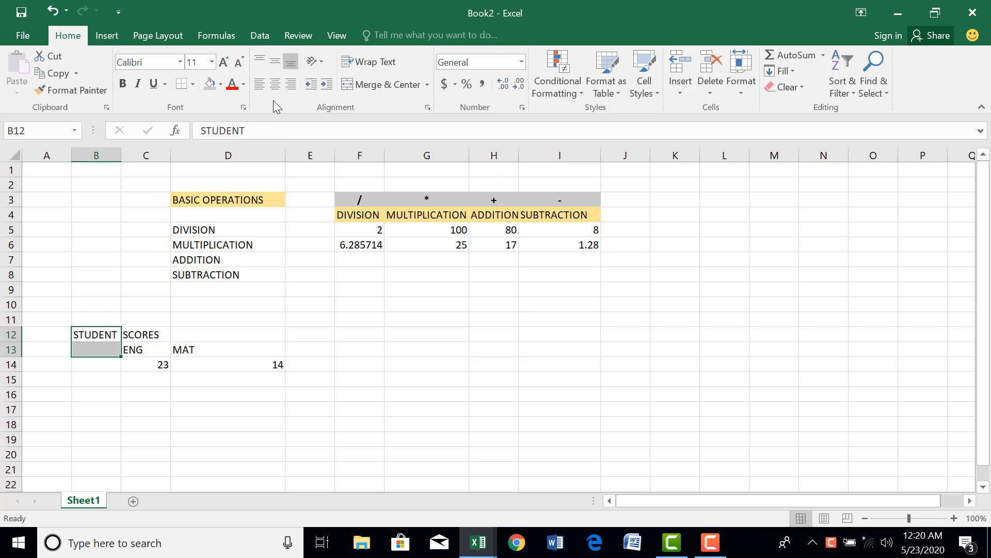
{"action": "left_click", "coordinate": [356, 85]}
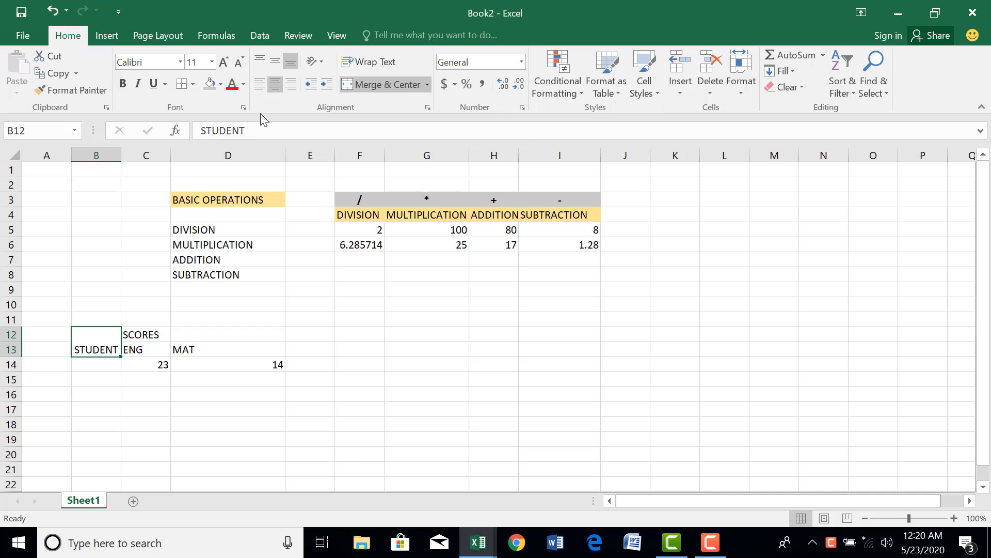
{"action": "left_click", "coordinate": [275, 62]}
Label the students A in cell B14 and B in cell B15
{"action": "left_click", "coordinate": [110, 362]}
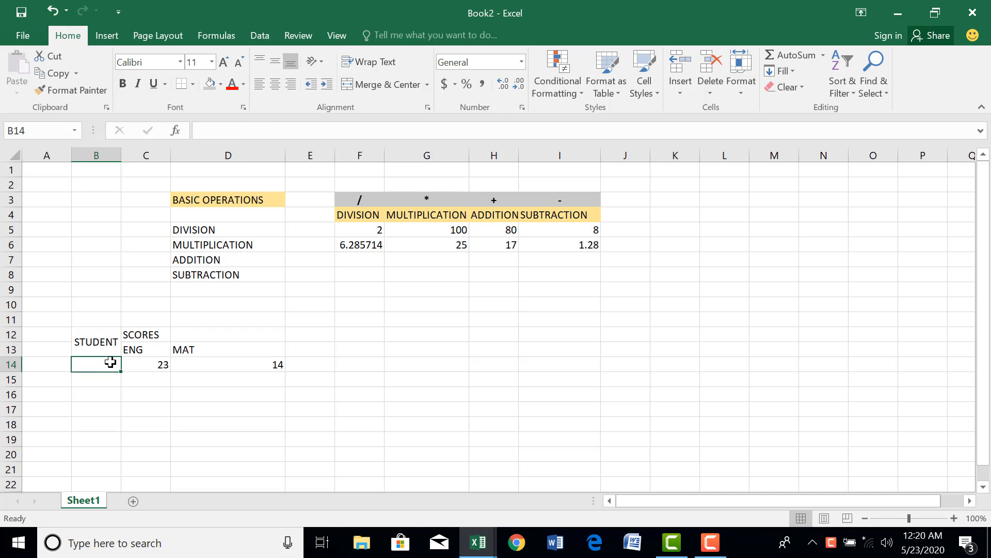
{"action": "type", "text": "A"}
{"action": "left_click", "coordinate": [107, 383]}
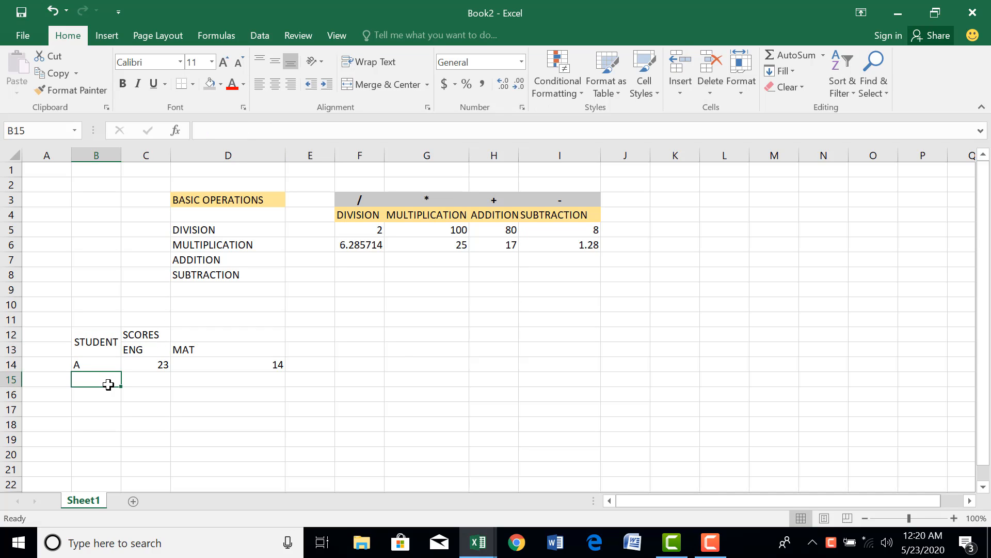
{"action": "type", "text": "B"}
Enter student B's scores, 20 for ENG in cell C15 and 25 for MAT in cell D15
{"action": "left_click", "coordinate": [147, 379]}
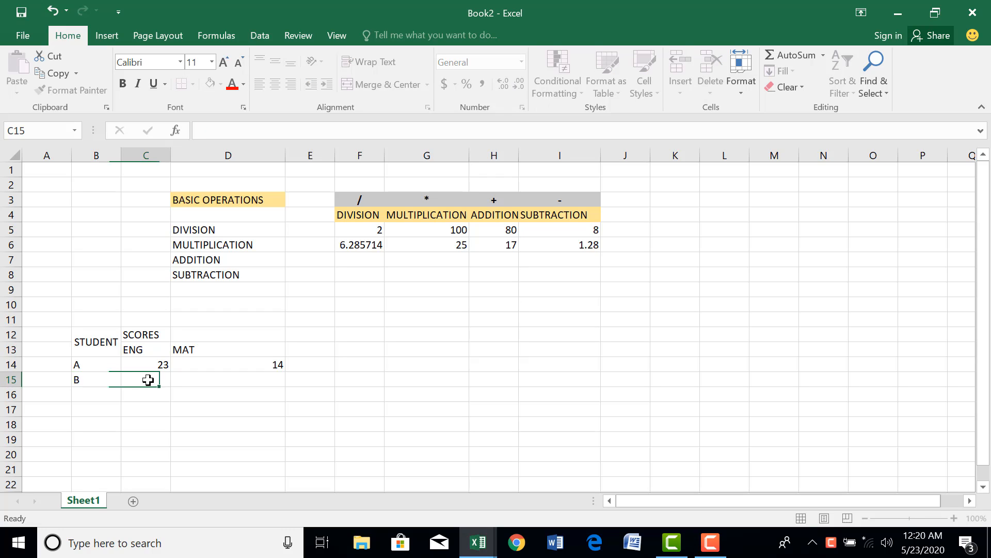
{"action": "type", "text": "20"}
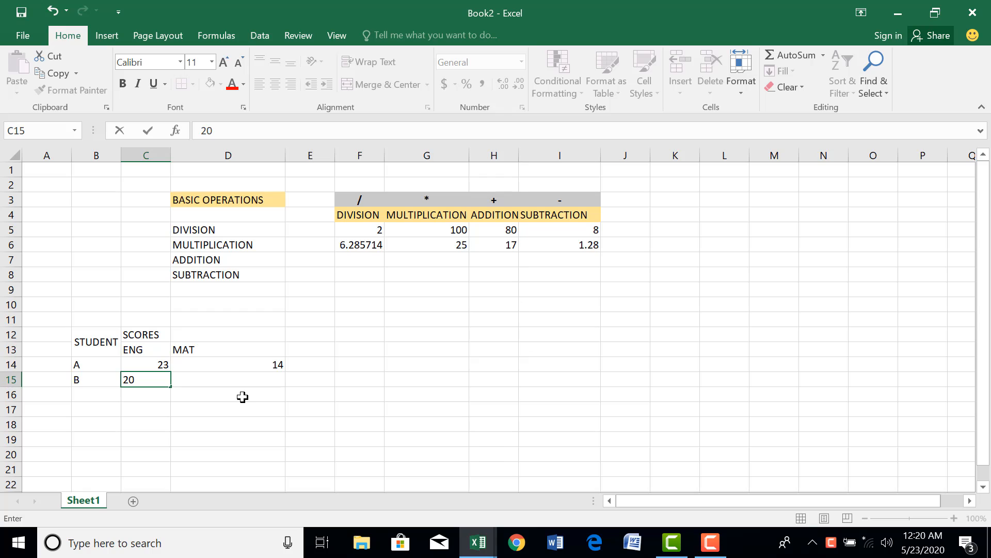
{"action": "left_click", "coordinate": [239, 381]}
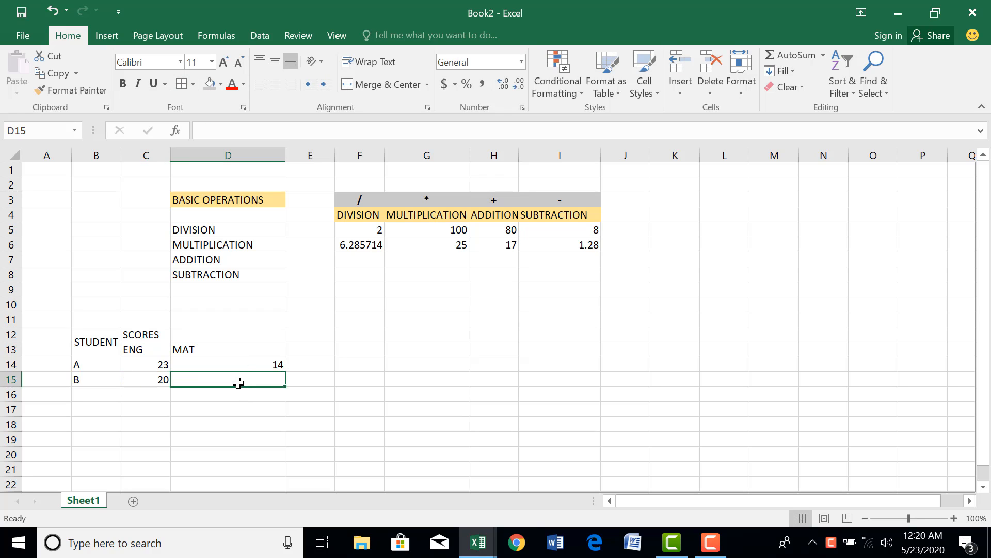
{"action": "type", "text": "25"}
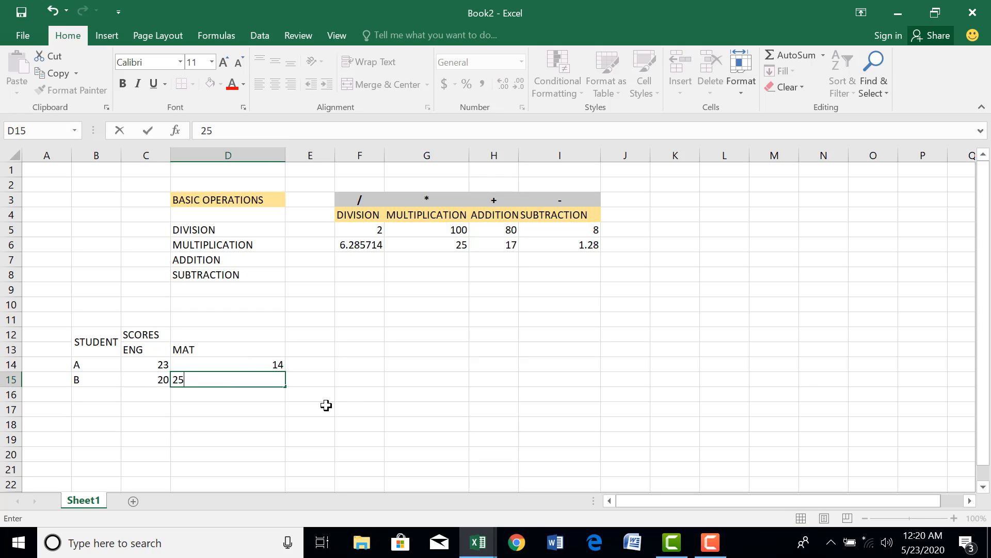
{"action": "left_click", "coordinate": [337, 355]}
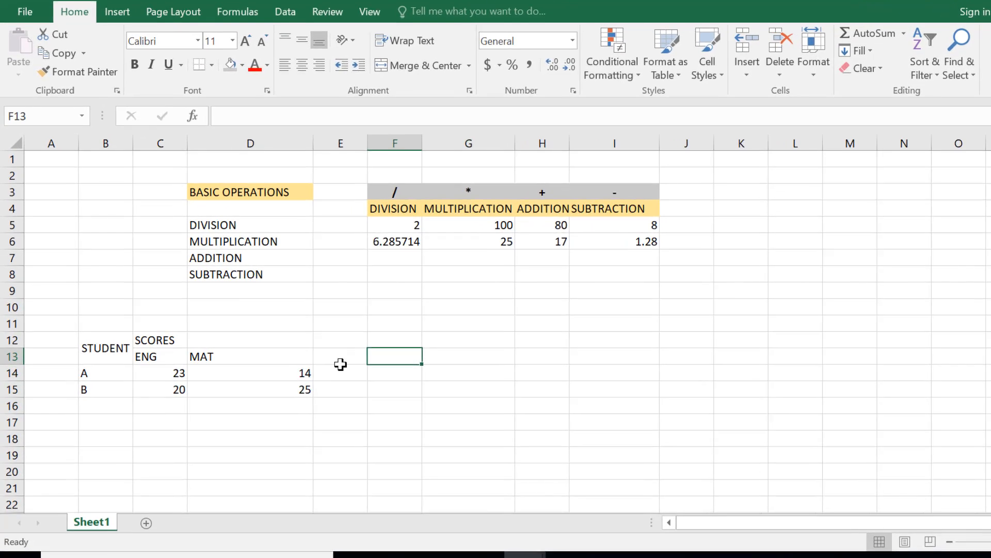
{"action": "left_click", "coordinate": [310, 355]}
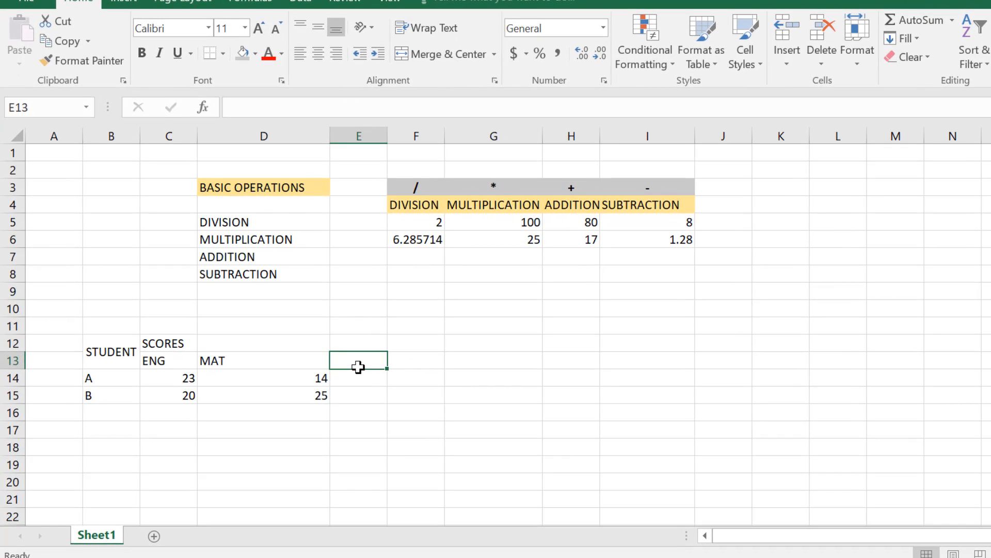
{"action": "left_click", "coordinate": [358, 379]}
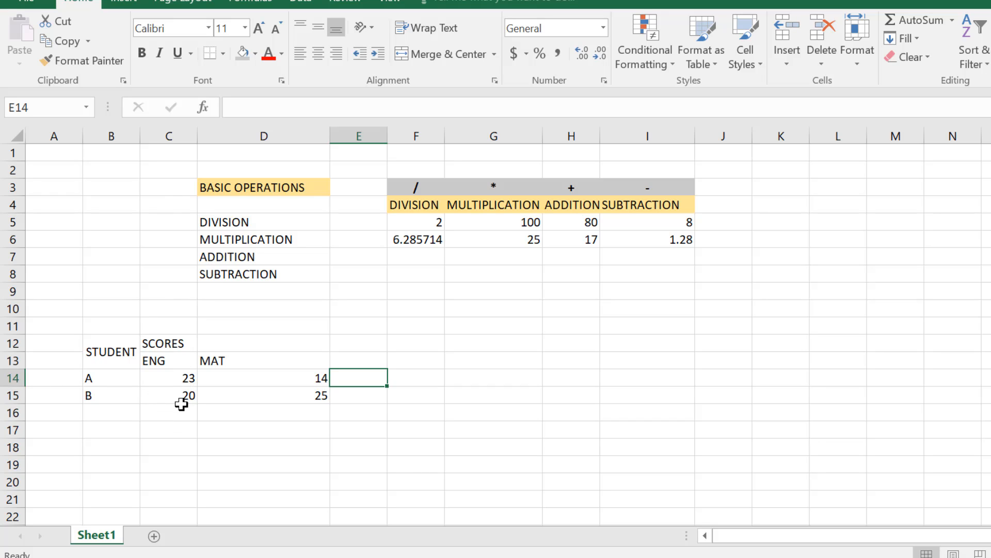
{"action": "left_click", "coordinate": [174, 382]}
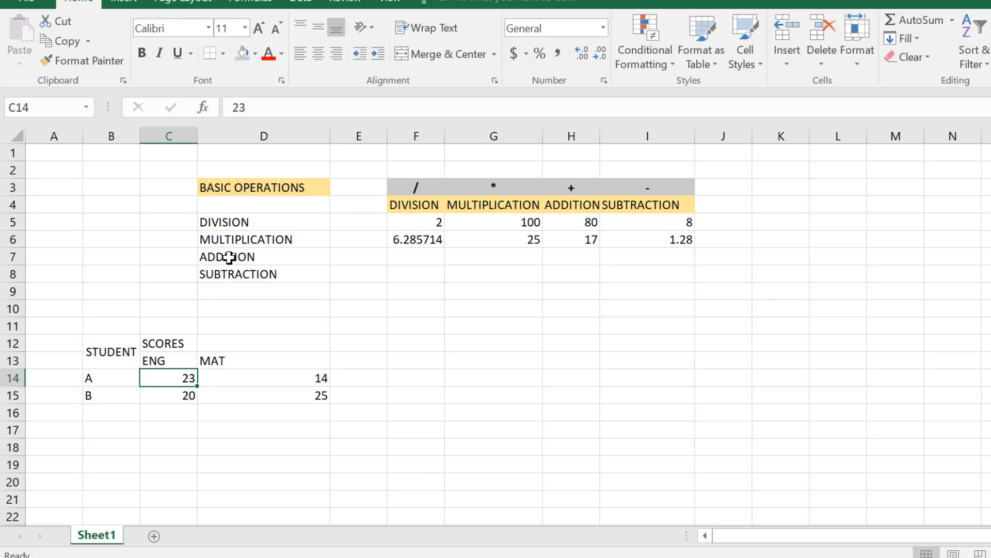
{"action": "left_click", "coordinate": [260, 381]}
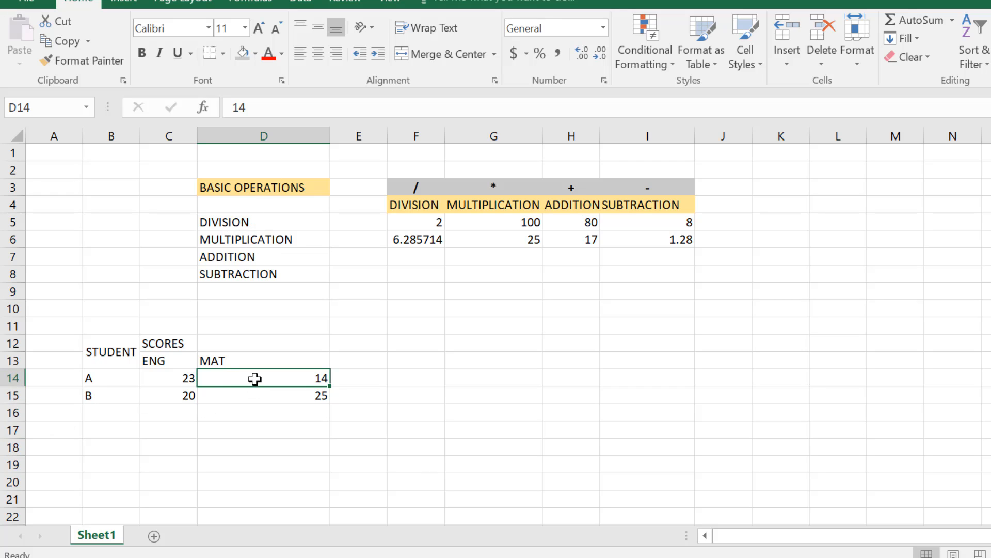
{"action": "left_click", "coordinate": [181, 380]}
{"action": "left_click", "coordinate": [227, 380]}
{"action": "left_click", "coordinate": [418, 359]}
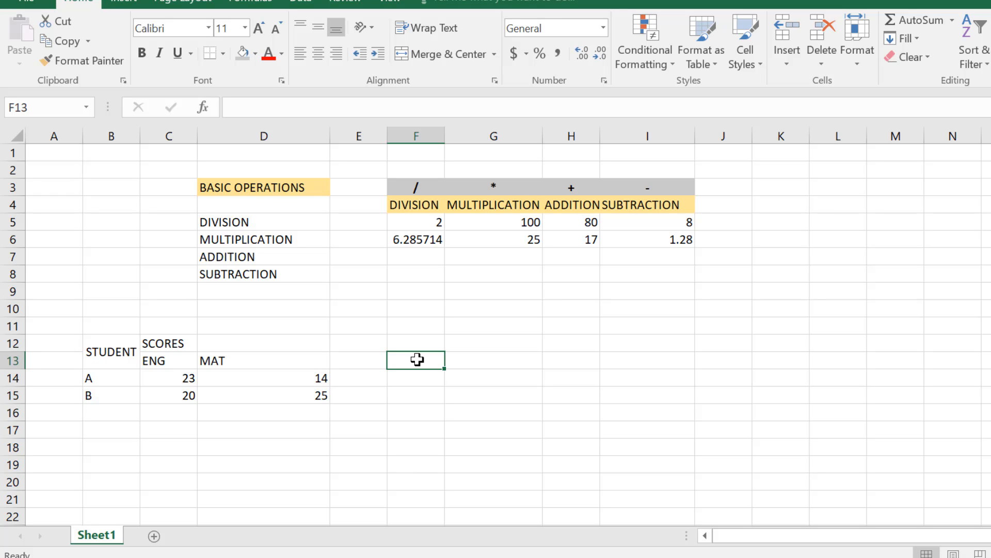
Add student A's two scores with the formula =23+14 in cell F14
{"action": "left_click", "coordinate": [418, 382]}
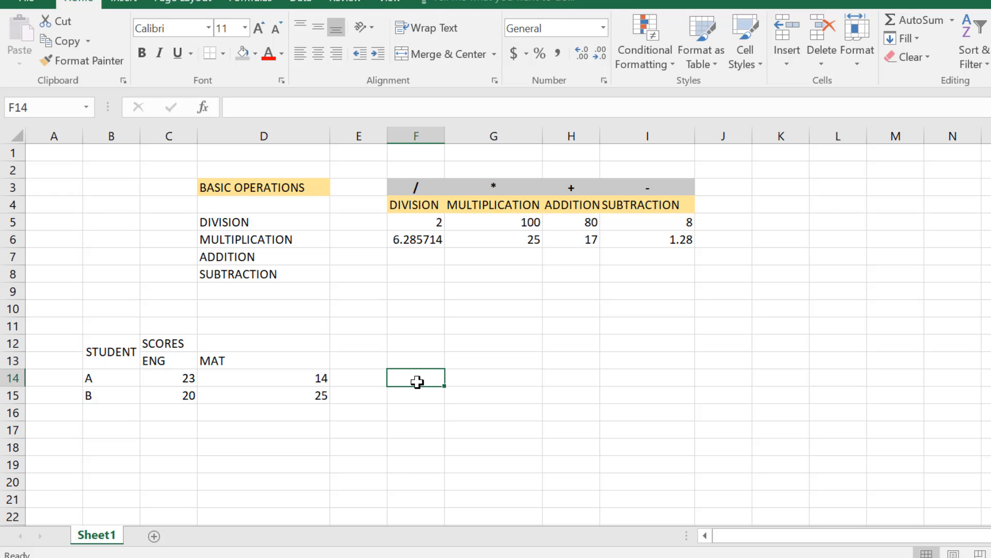
{"action": "type", "text": "=23"}
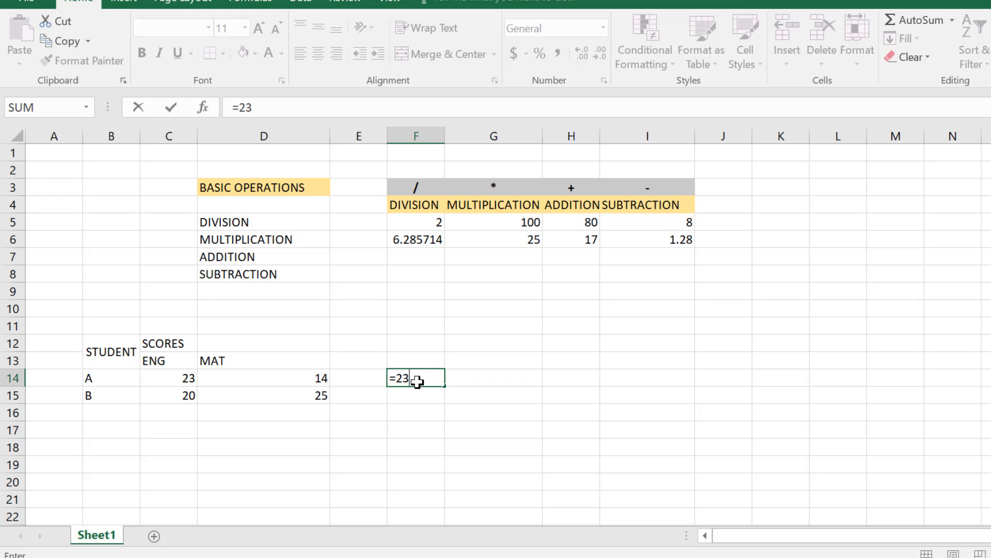
{"action": "type", "text": "+14"}
{"action": "key", "text": "Return"}
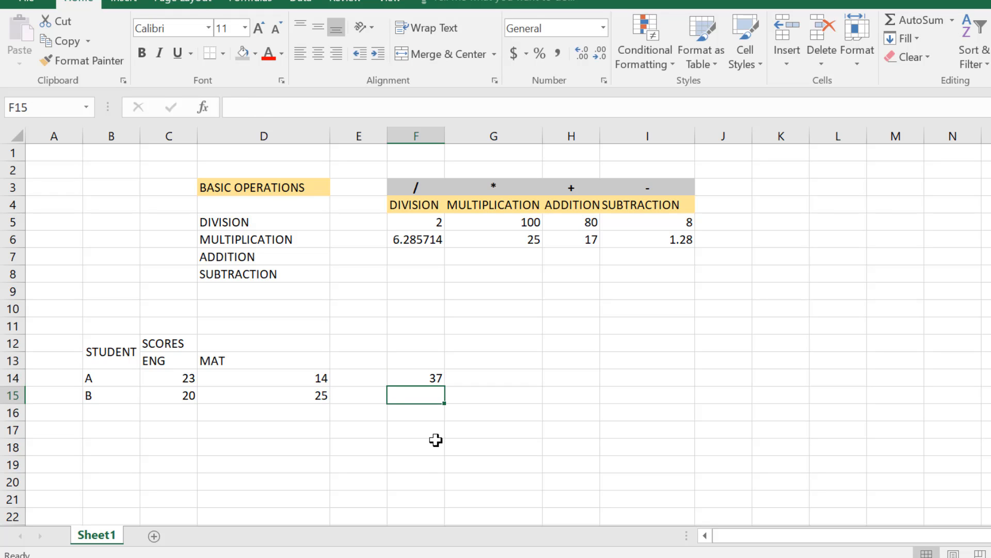
{"action": "left_click", "coordinate": [483, 373]}
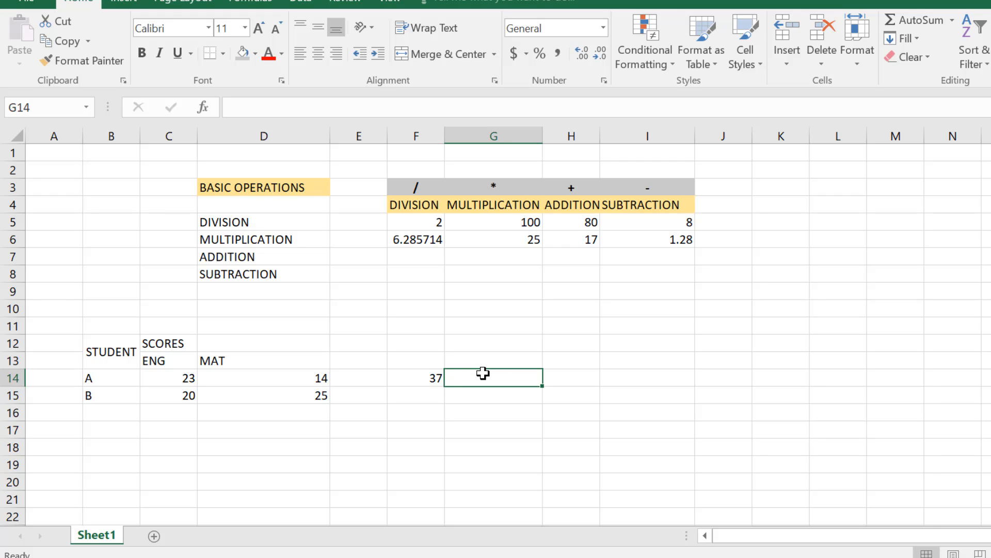
{"action": "type", "text": "="}
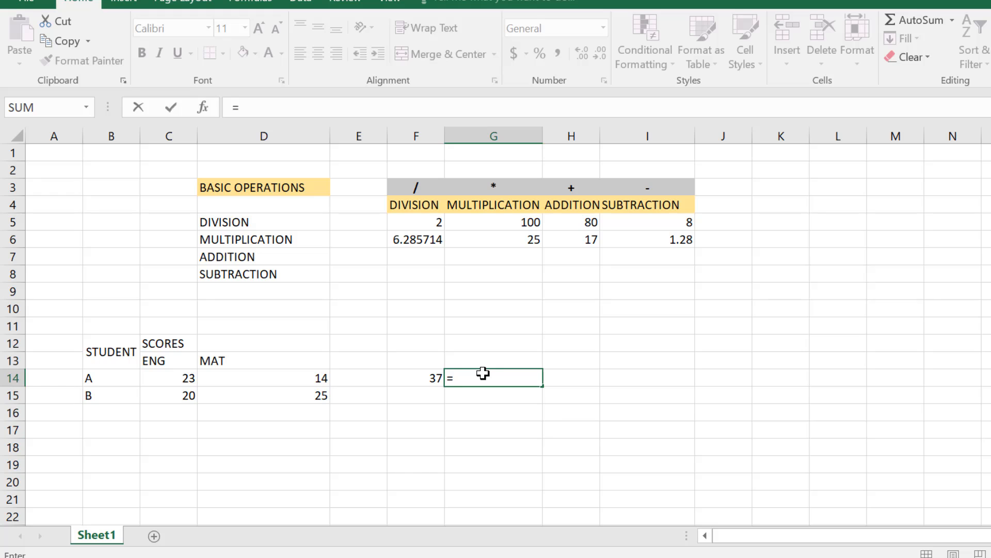
{"action": "left_click", "coordinate": [156, 382]}
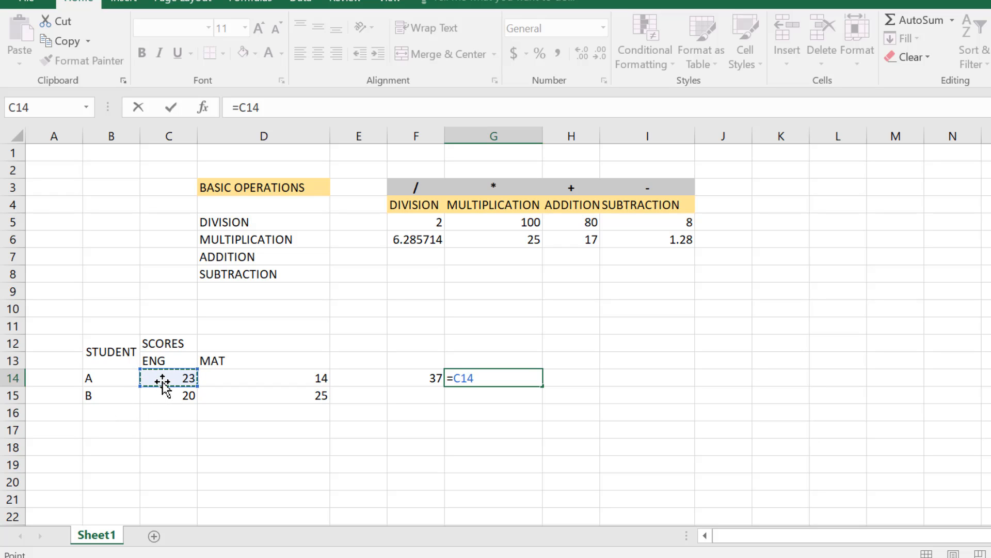
{"action": "key", "text": "Escape"}
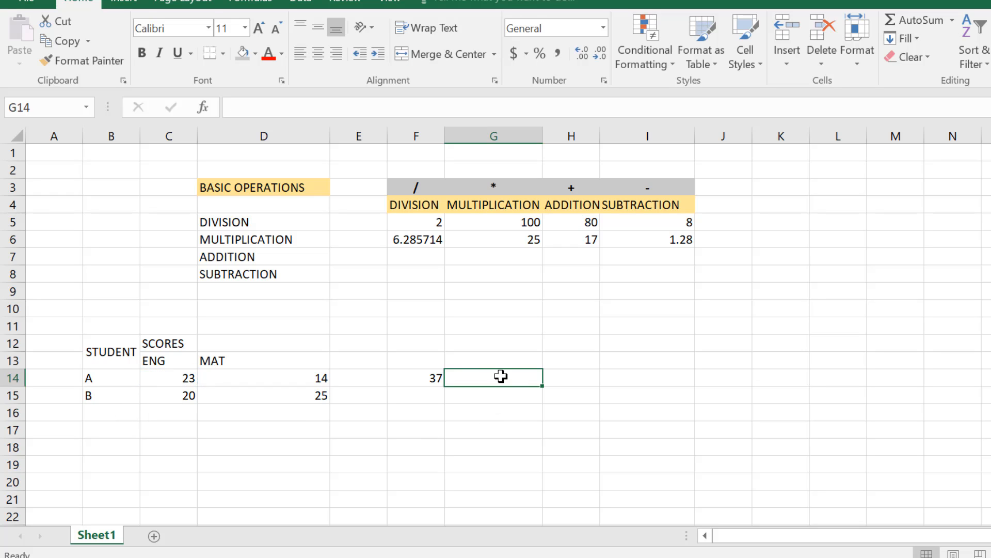
Add student A's ENG and MAT scores in cell G14 with the cell-reference formula =C14+D14
{"action": "type", "text": "="}
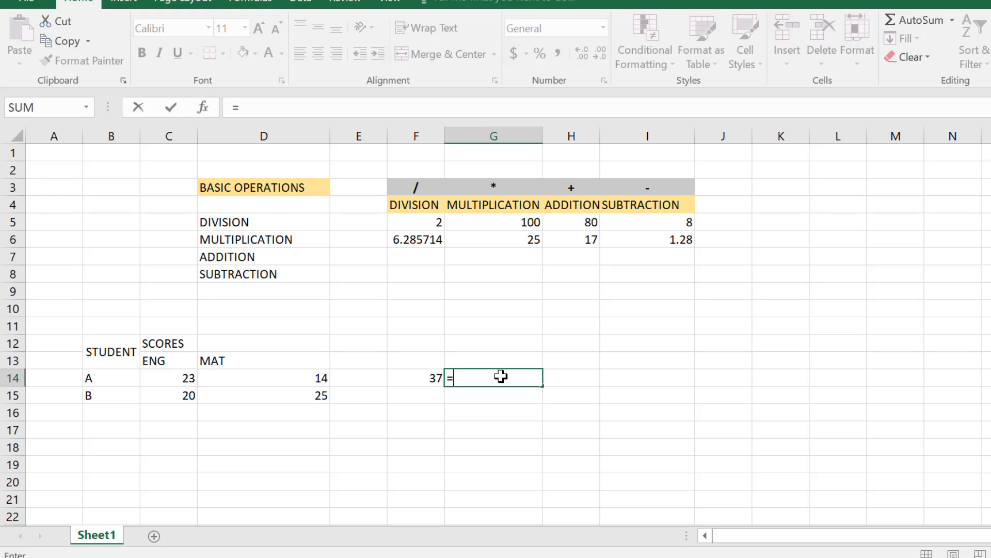
{"action": "type", "text": "C"}
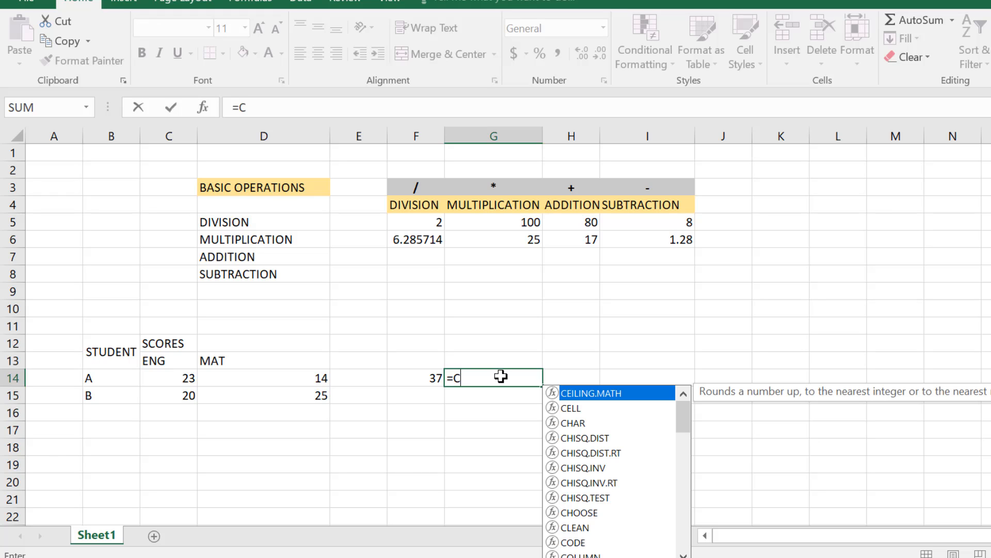
{"action": "type", "text": "14+"}
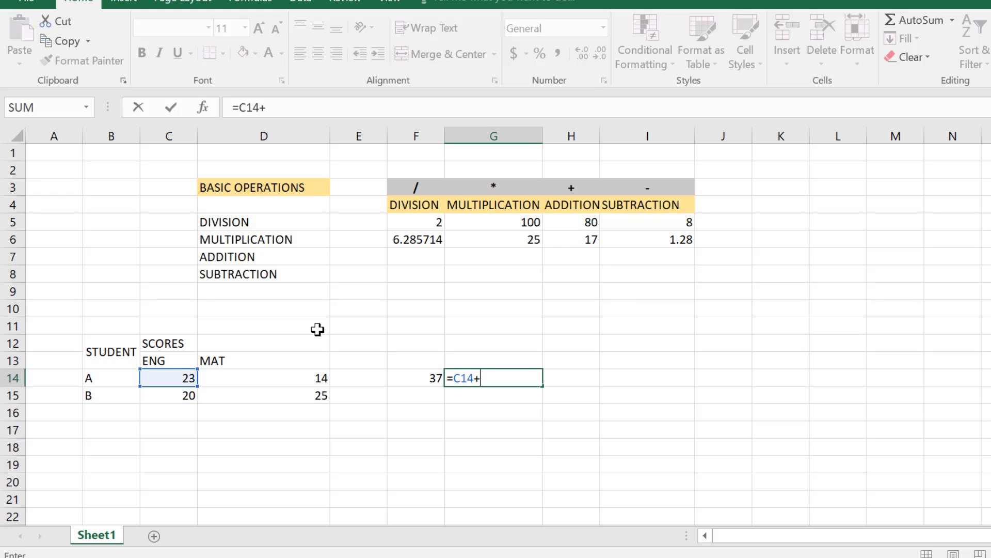
{"action": "type", "text": "D1"}
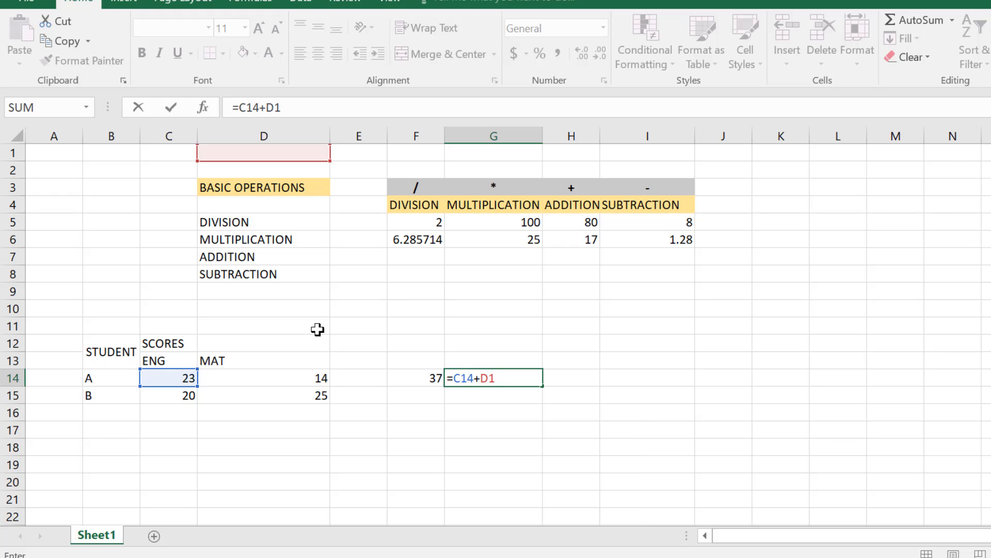
{"action": "type", "text": "4"}
{"action": "key", "text": "Return"}
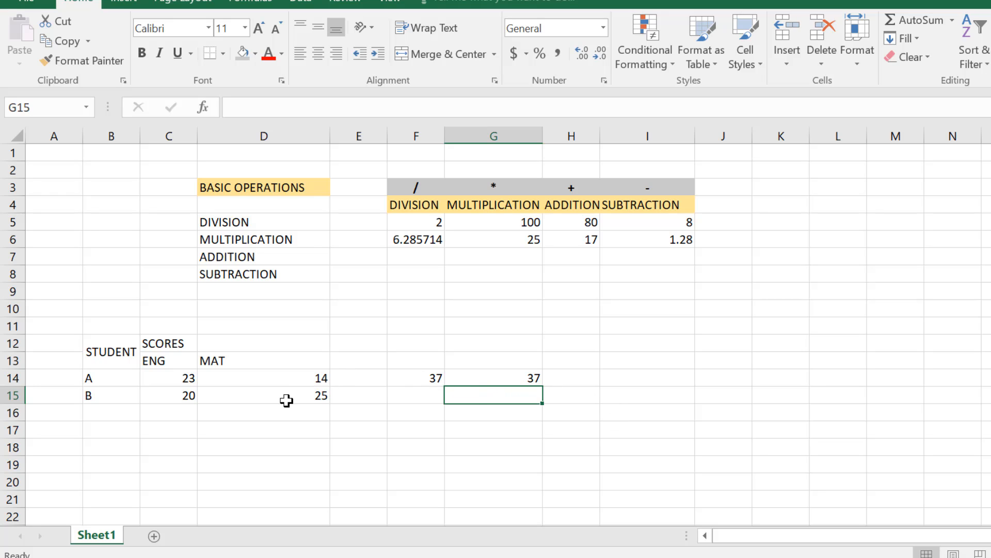
Change student A's MAT score in cell D14 to 20
{"action": "left_click", "coordinate": [238, 382]}
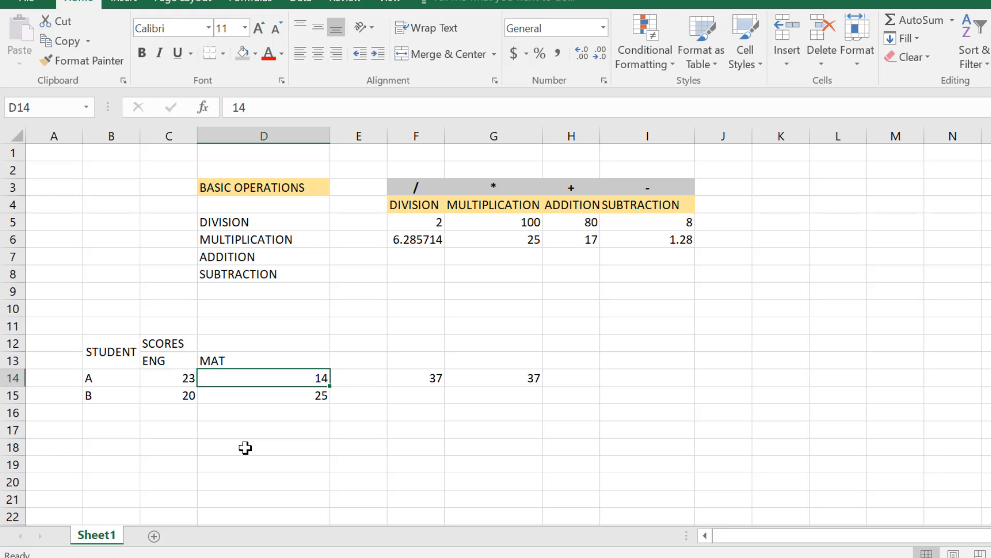
{"action": "type", "text": "20"}
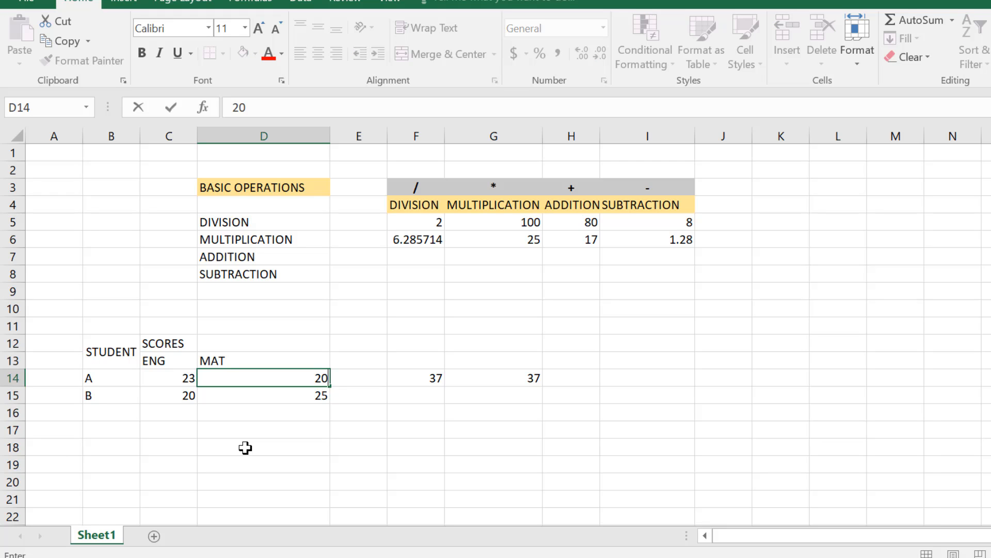
{"action": "key", "text": "Return"}
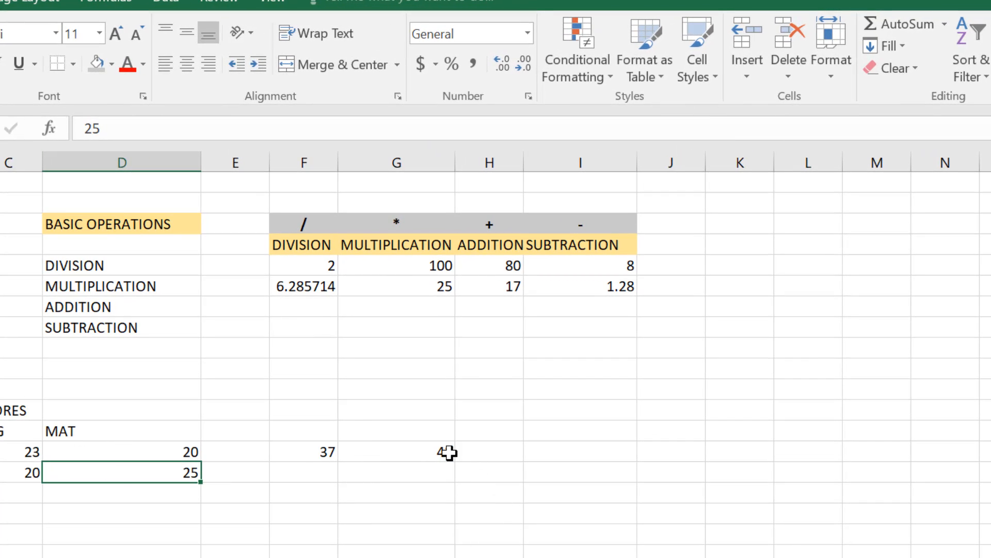
Delete the fixed-number formula from cell F14 and select cell G14 to show its cell-reference formula
{"action": "left_click", "coordinate": [305, 453]}
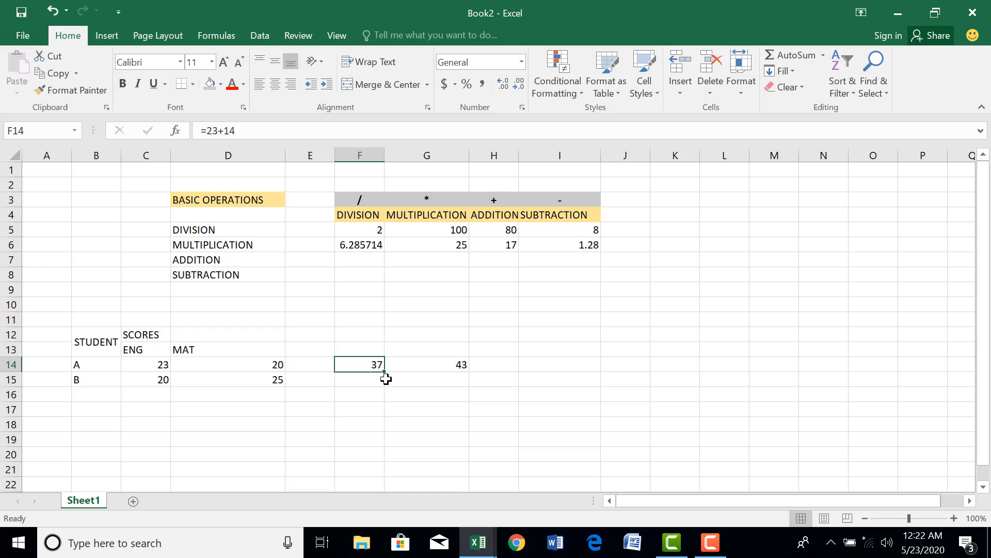
{"action": "key", "text": "Delete"}
{"action": "left_click", "coordinate": [401, 365]}
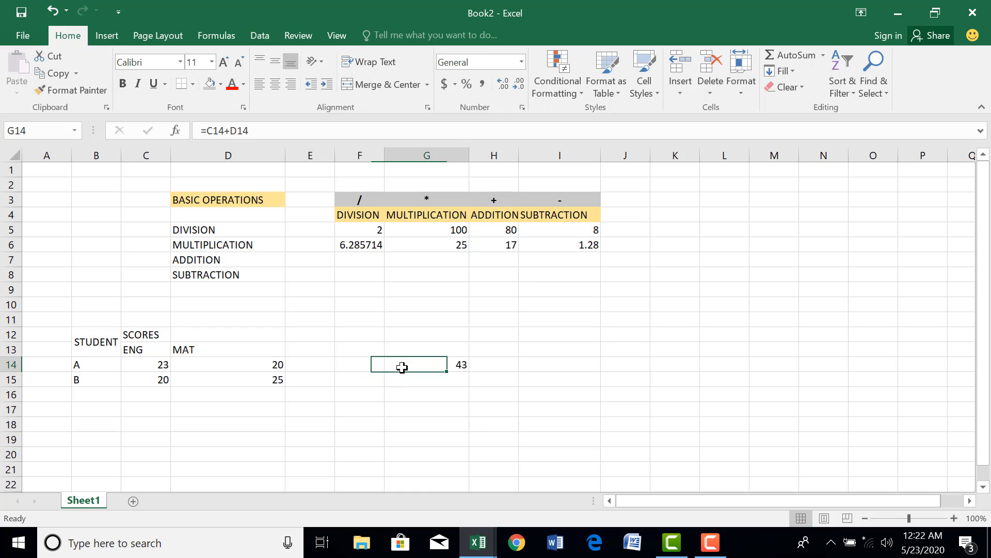
Subtract student A's MAT score from the ENG score in cell I14 with =C14-D14, and reselect the cell to show its formula
{"action": "left_click", "coordinate": [535, 358]}
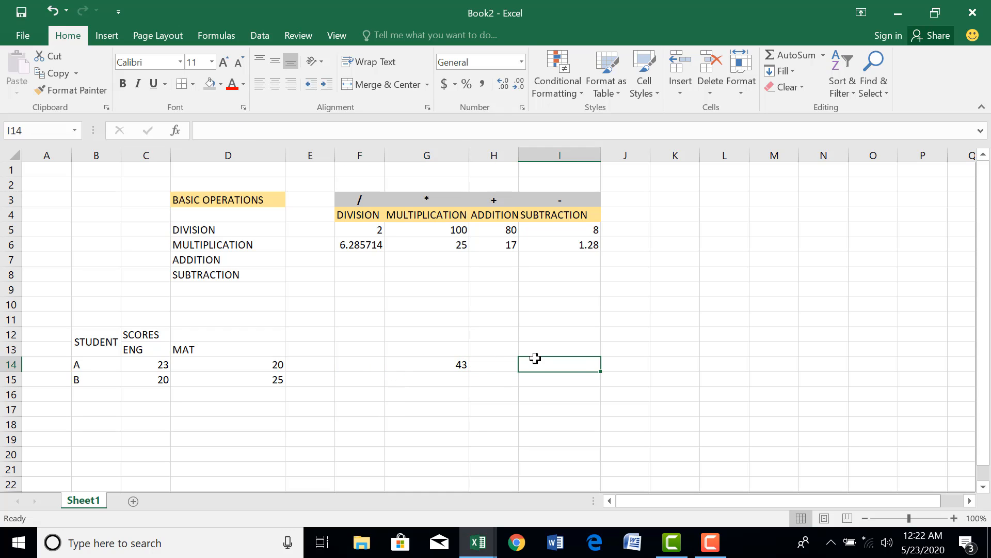
{"action": "type", "text": "="}
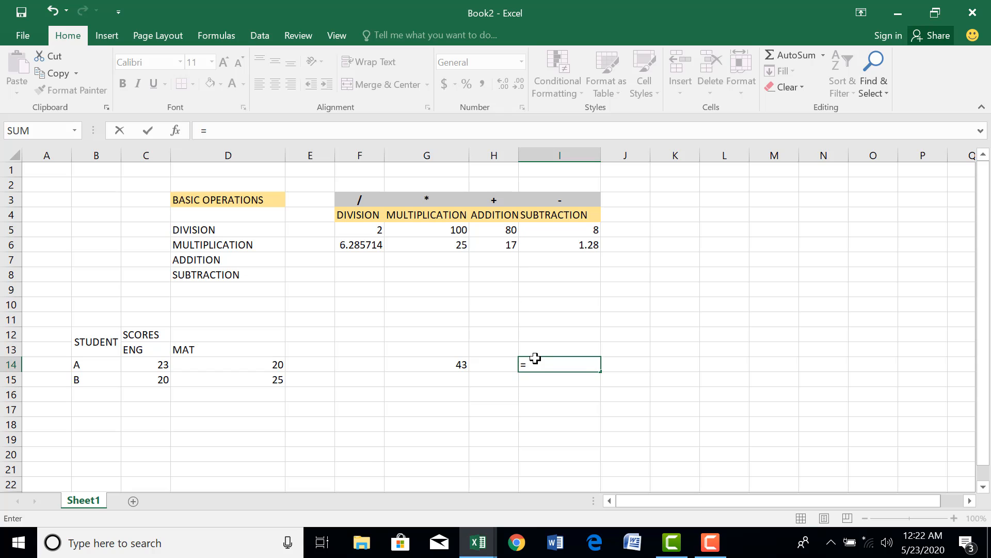
{"action": "type", "text": "C"}
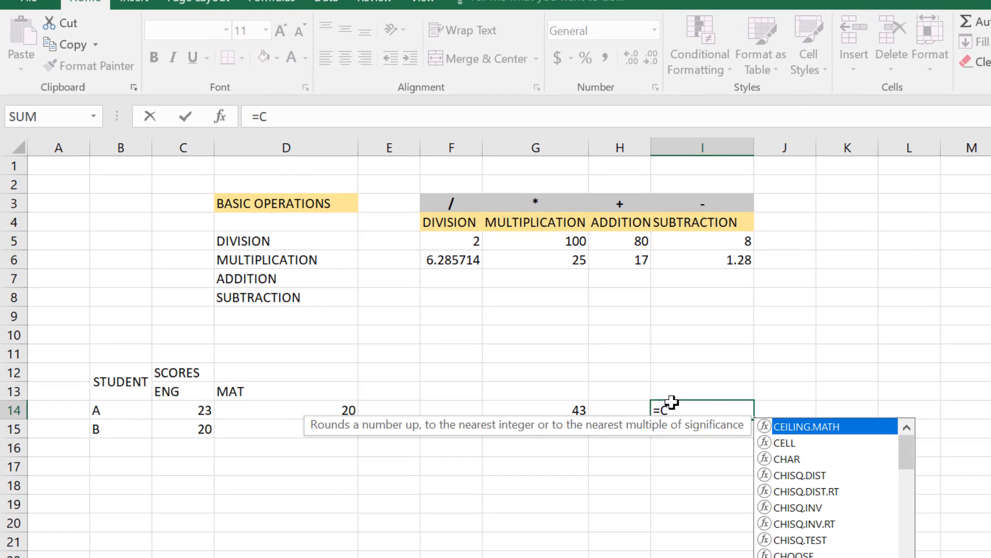
{"action": "type", "text": "14"}
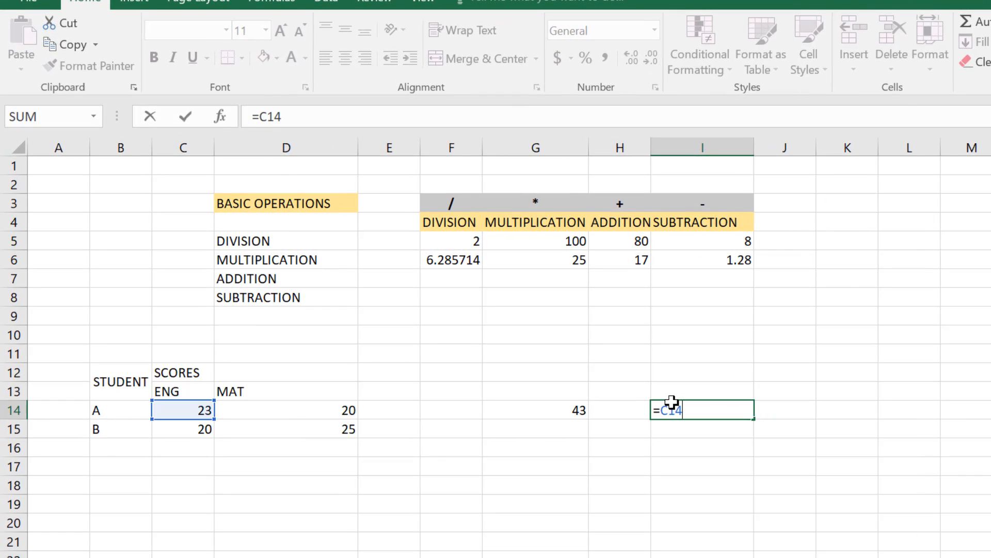
{"action": "type", "text": "-D"}
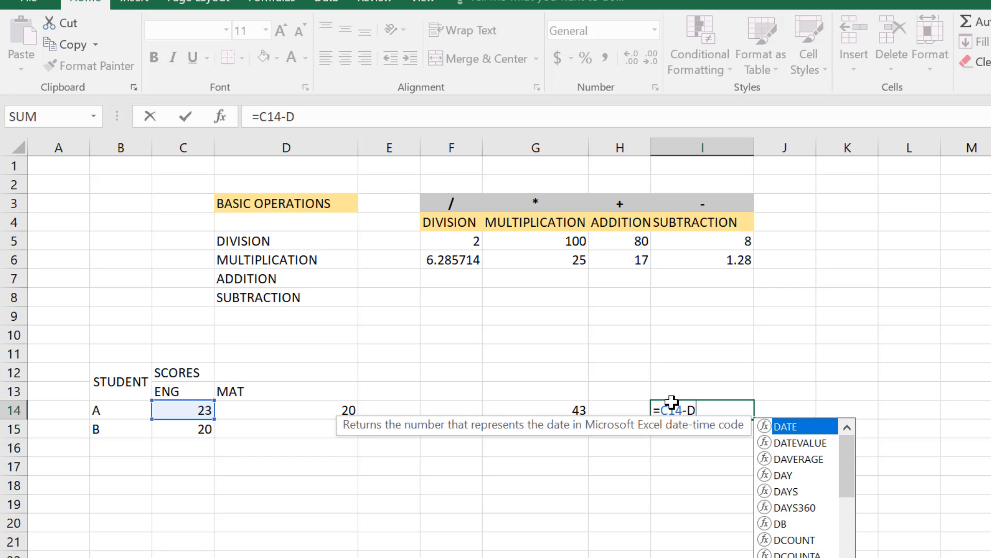
{"action": "type", "text": "14"}
{"action": "key", "text": "Return"}
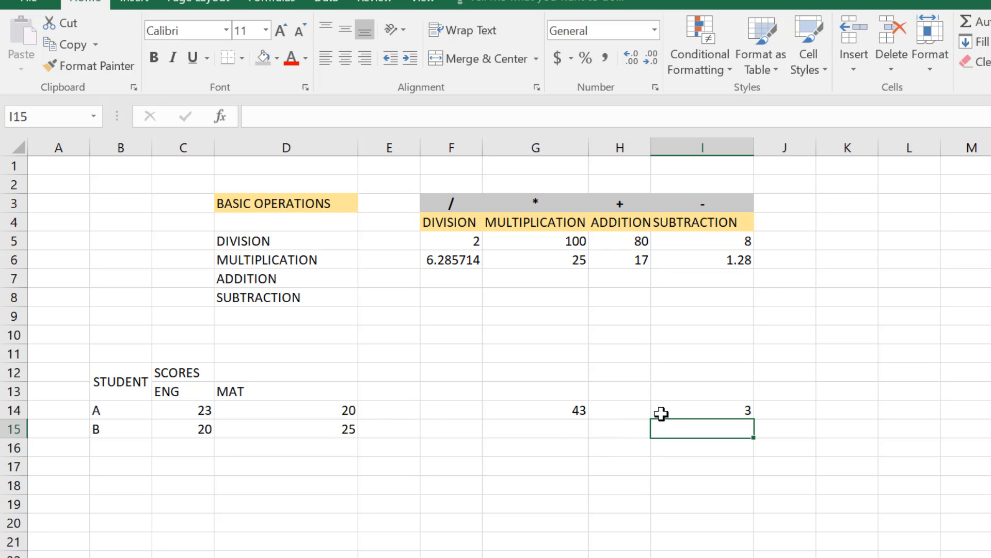
{"action": "left_click", "coordinate": [683, 411]}
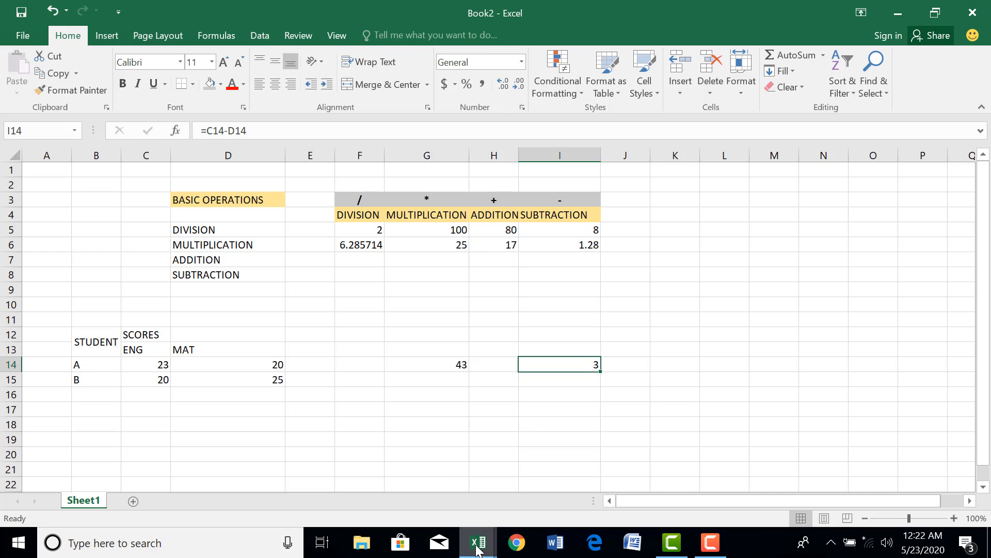
Switch to the SAMPLES workbook and select cell F6, the first learner's TOTAL on the TABLE 2 sheet
{"action": "mouse_move", "coordinate": [479, 544]}
{"action": "left_click", "coordinate": [433, 515]}
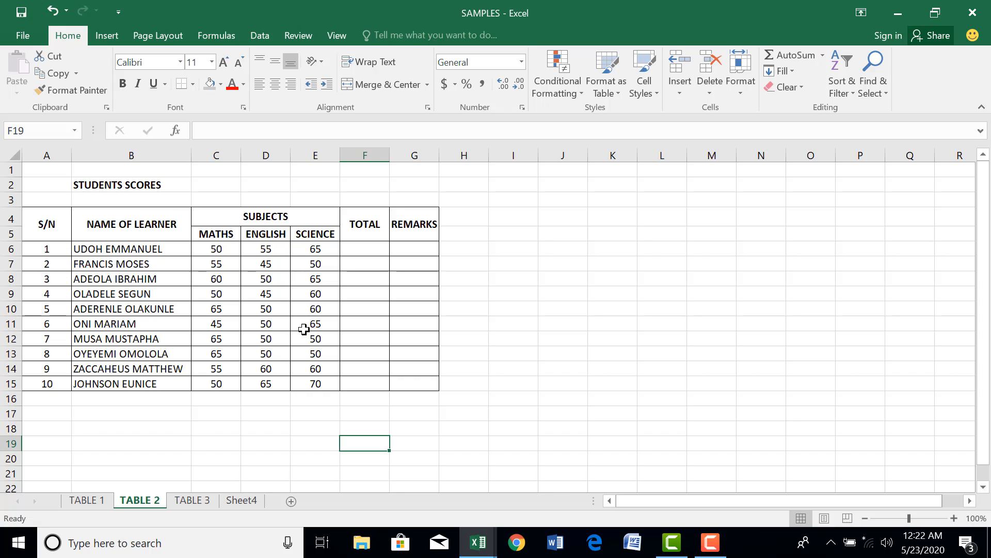
{"action": "key", "text": "Up"}
{"action": "key", "text": "Up"}
{"action": "left_click", "coordinate": [364, 250]}
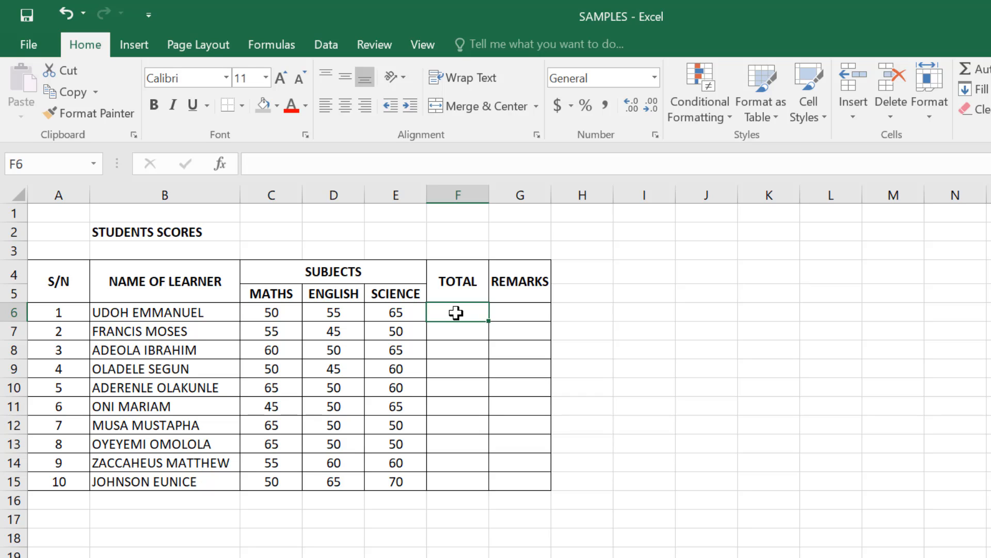
Examine the STUDENTS SCORES title and the table's headings for learner names, the three subjects, TOTAL and REMARKS
{"action": "left_click", "coordinate": [166, 237]}
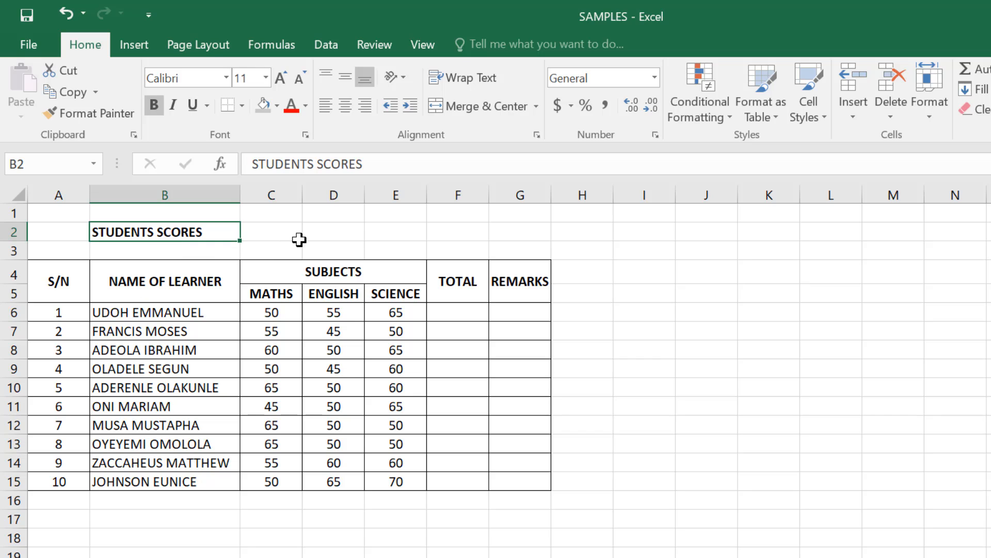
{"action": "left_click", "coordinate": [165, 284]}
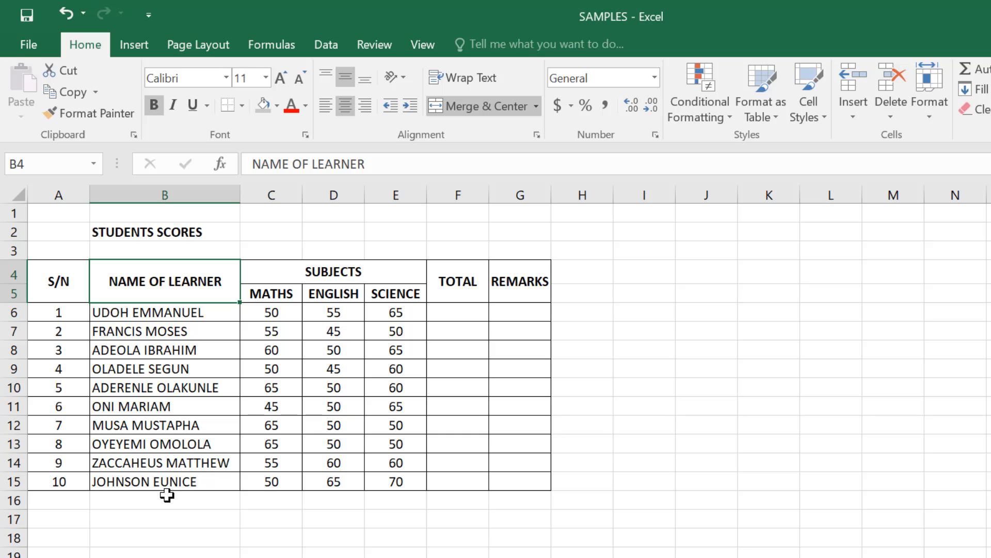
{"action": "left_click", "coordinate": [308, 274]}
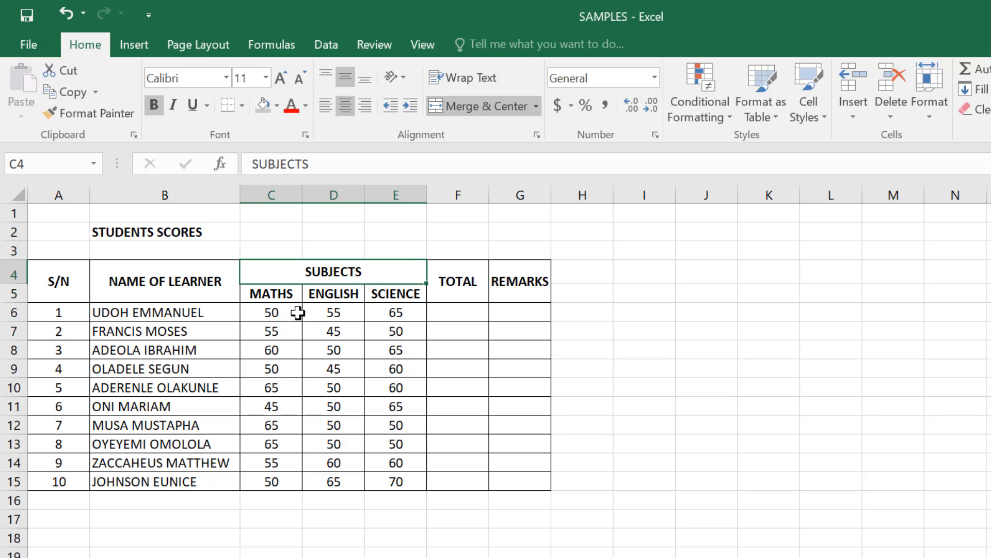
{"action": "left_click", "coordinate": [284, 295]}
{"action": "left_click", "coordinate": [328, 296]}
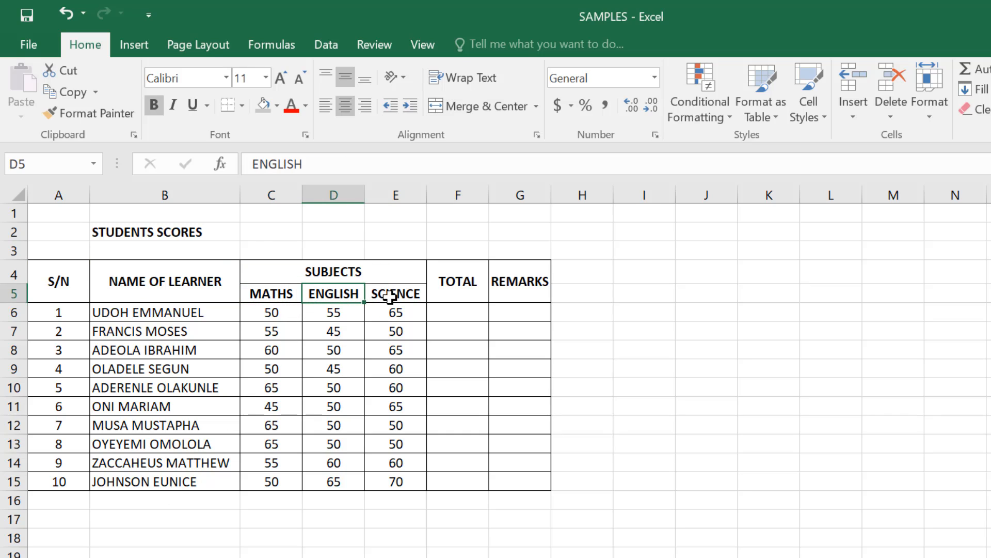
{"action": "left_click", "coordinate": [403, 295]}
{"action": "left_click", "coordinate": [453, 282]}
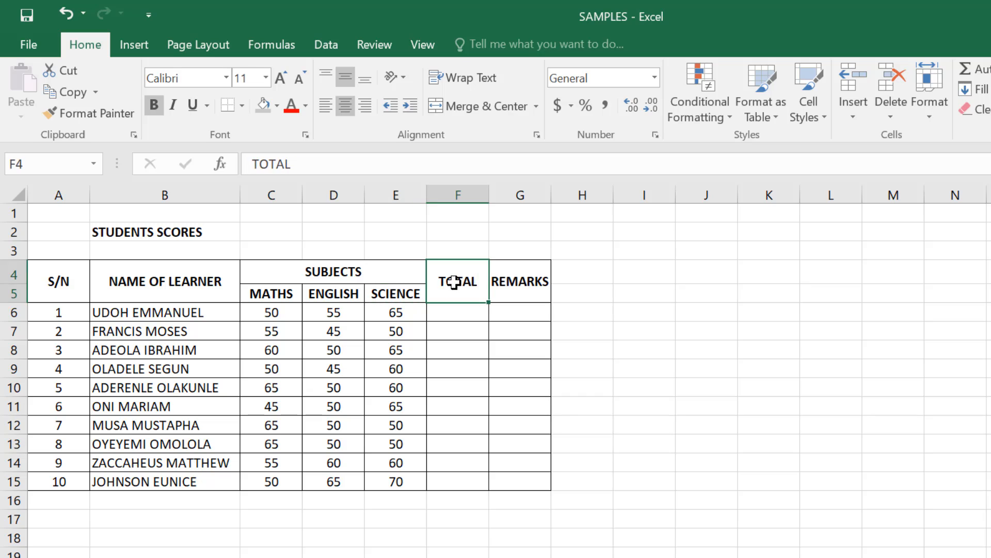
{"action": "left_click", "coordinate": [524, 277]}
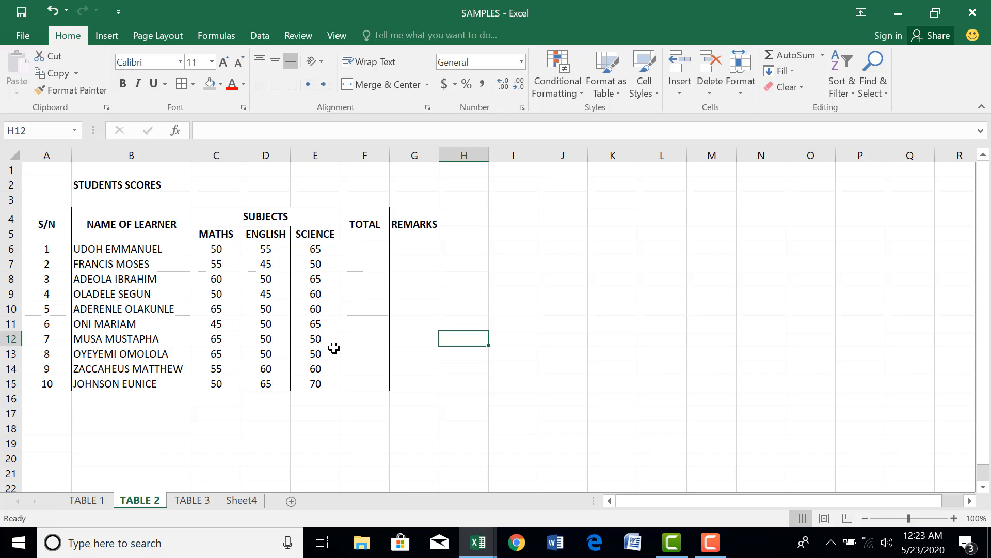
Total the first learner's three subject scores in cell F6 with =C6+D6+E6, and reselect the cell to show its formula
{"action": "left_click", "coordinate": [349, 252]}
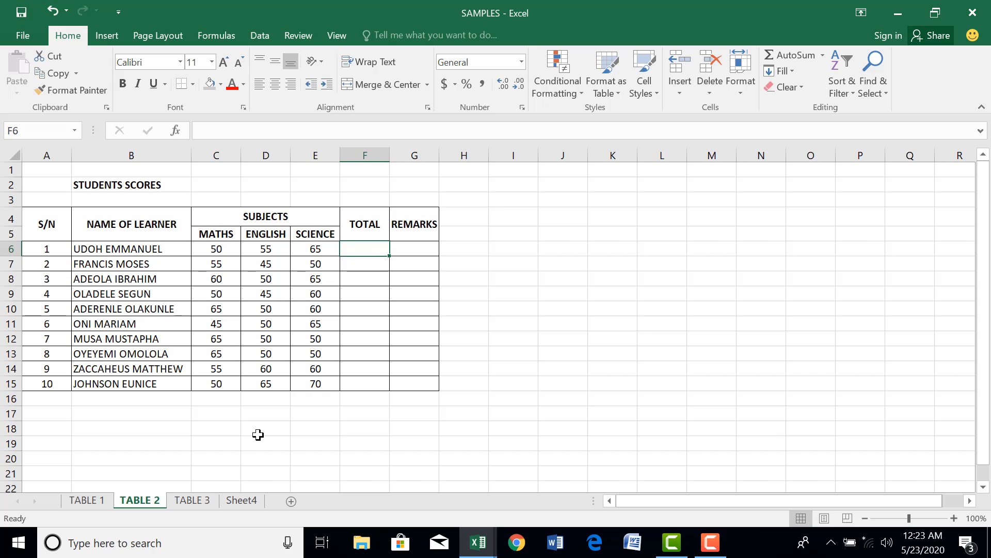
{"action": "type", "text": "="}
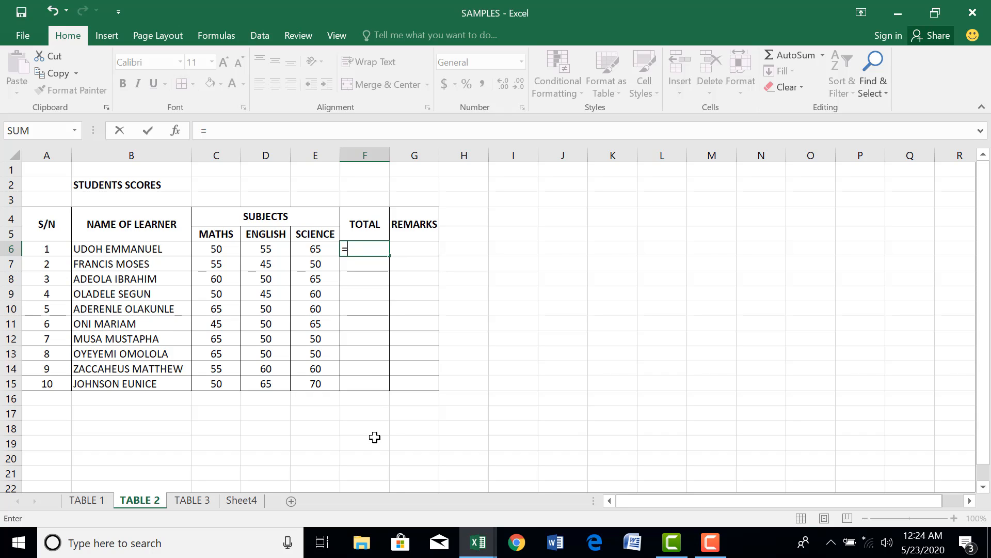
{"action": "key", "text": "Escape"}
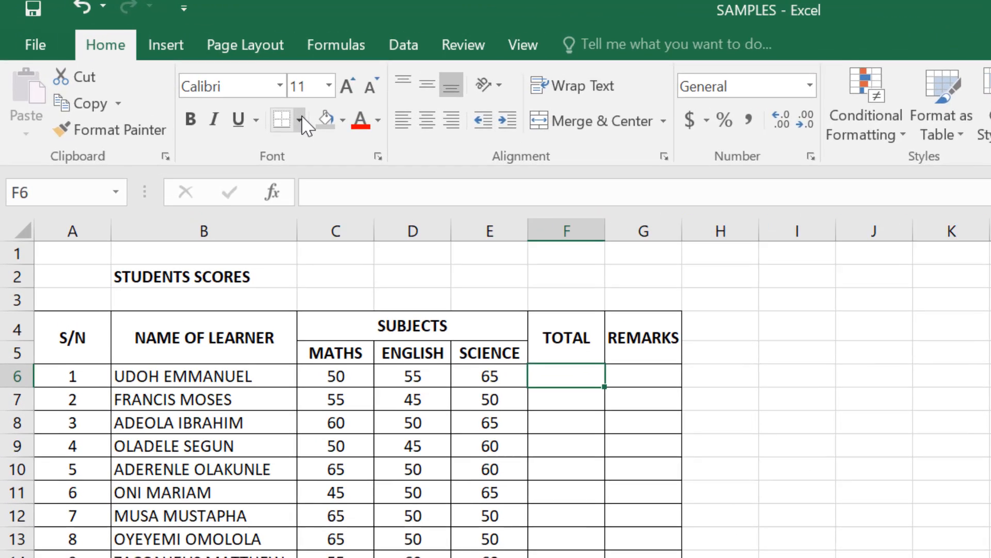
{"action": "type", "text": "="}
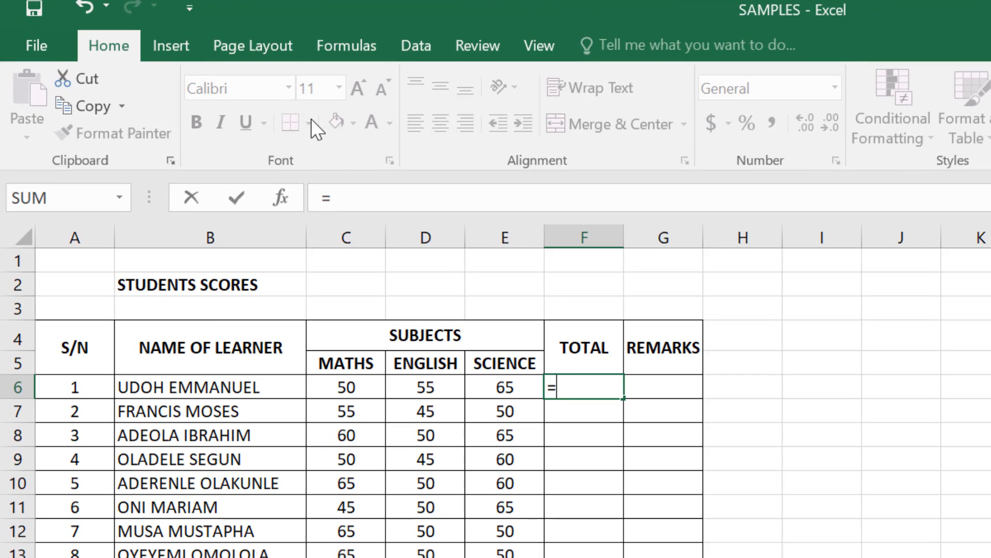
{"action": "type", "text": "C6"}
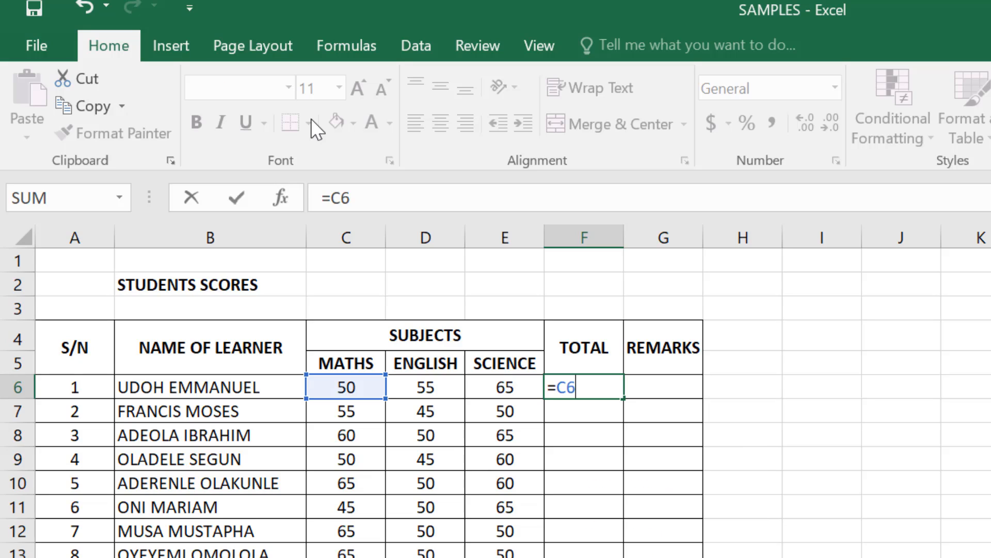
{"action": "type", "text": "+D6+"}
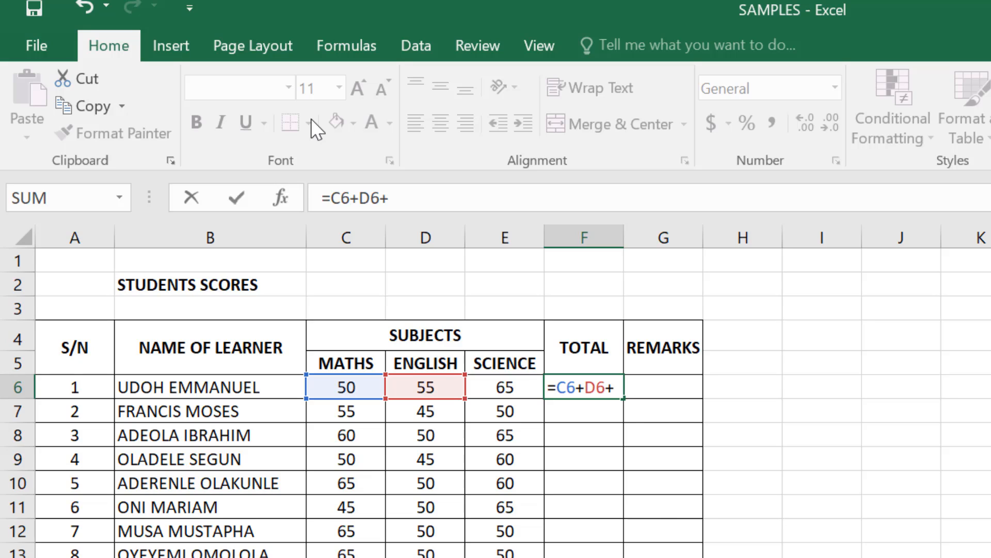
{"action": "type", "text": "E6"}
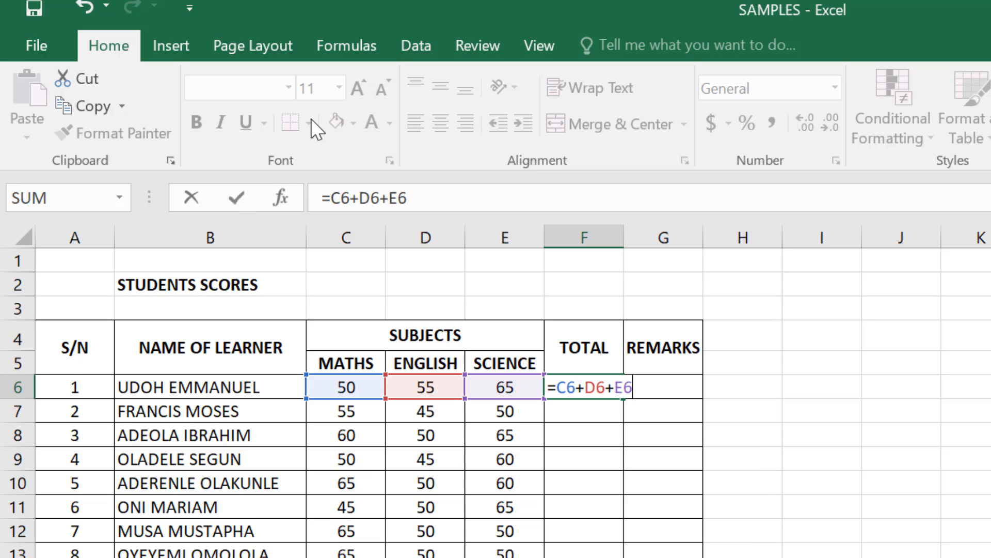
{"action": "key", "text": "Return"}
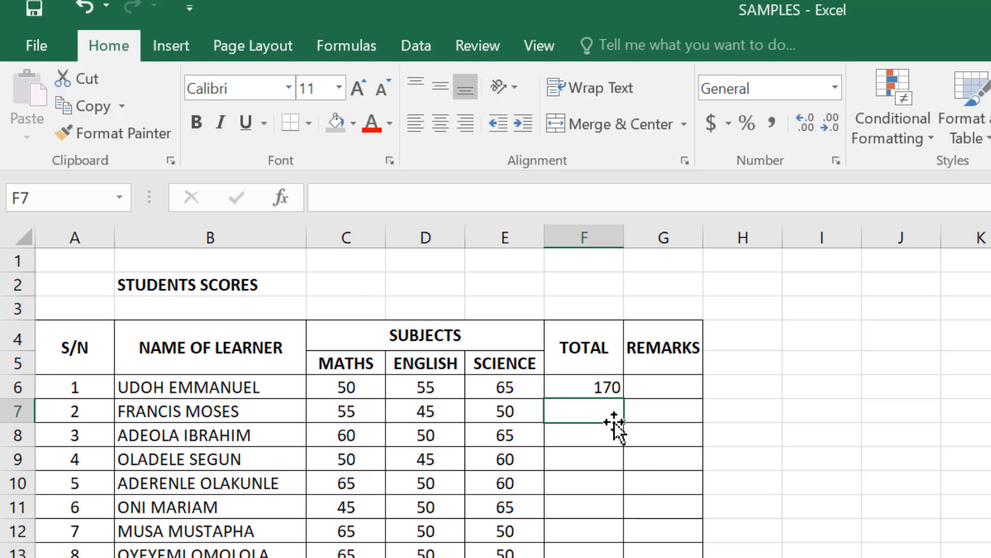
{"action": "left_click", "coordinate": [596, 386]}
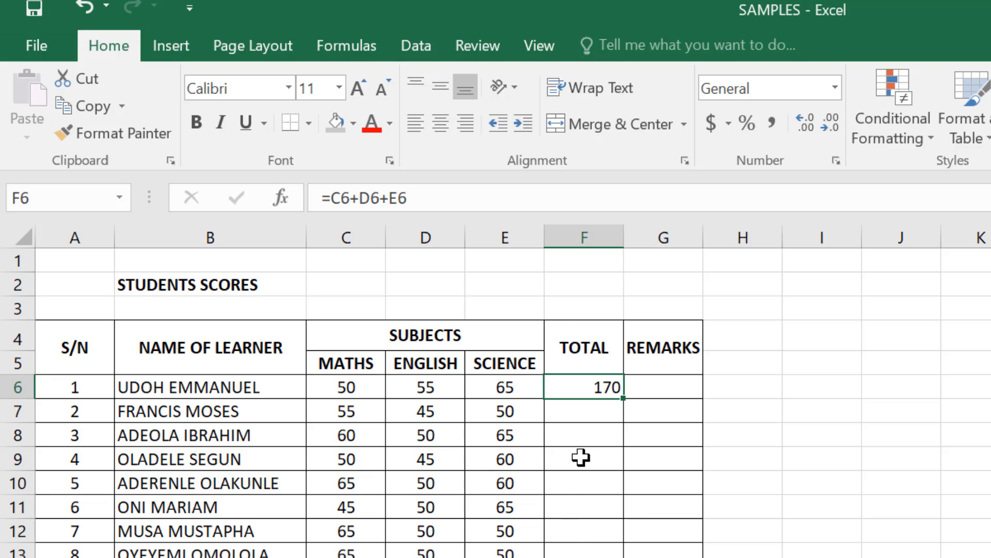
Fill the total formula from cell F6 down through F15 for all the learners, and deselect the range
{"action": "left_click", "coordinate": [576, 410]}
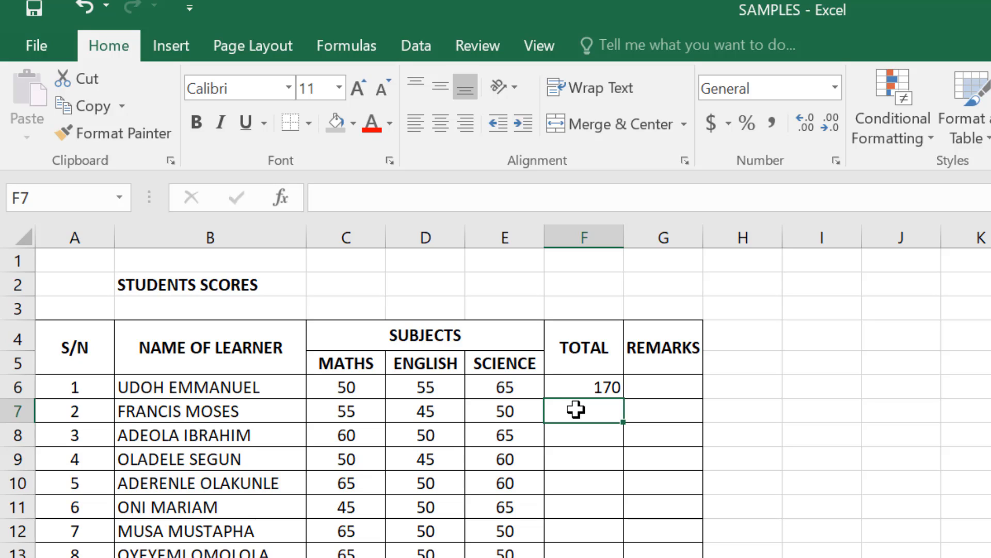
{"action": "left_click", "coordinate": [580, 377]}
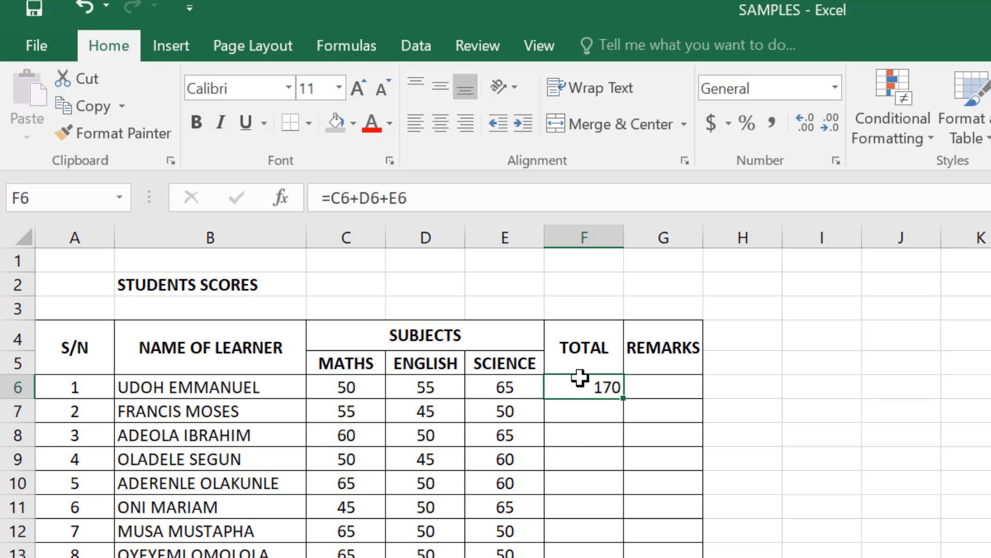
{"action": "left_click_drag", "start_coordinate": [580, 377], "coordinate": [591, 557]}
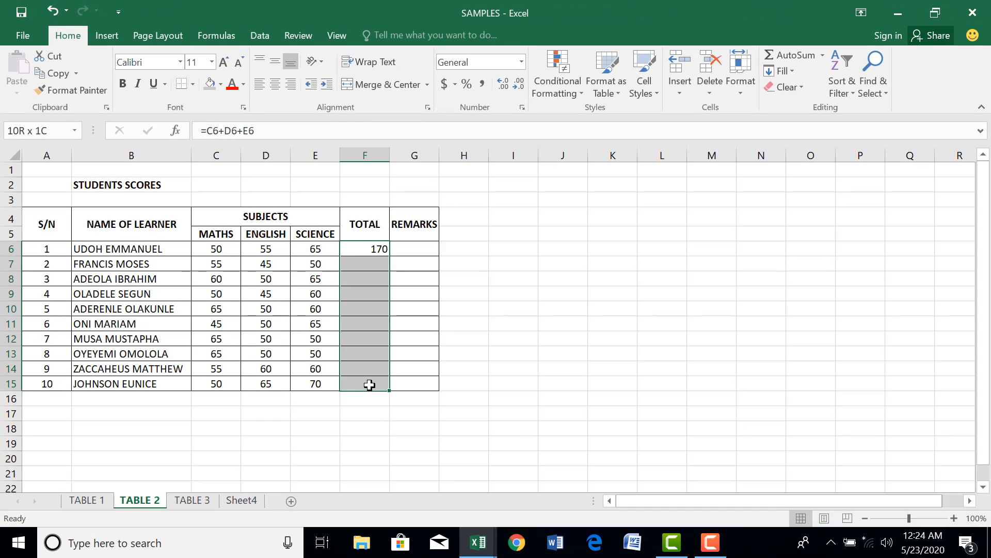
{"action": "left_click_drag", "start_coordinate": [370, 385], "coordinate": [368, 388]}
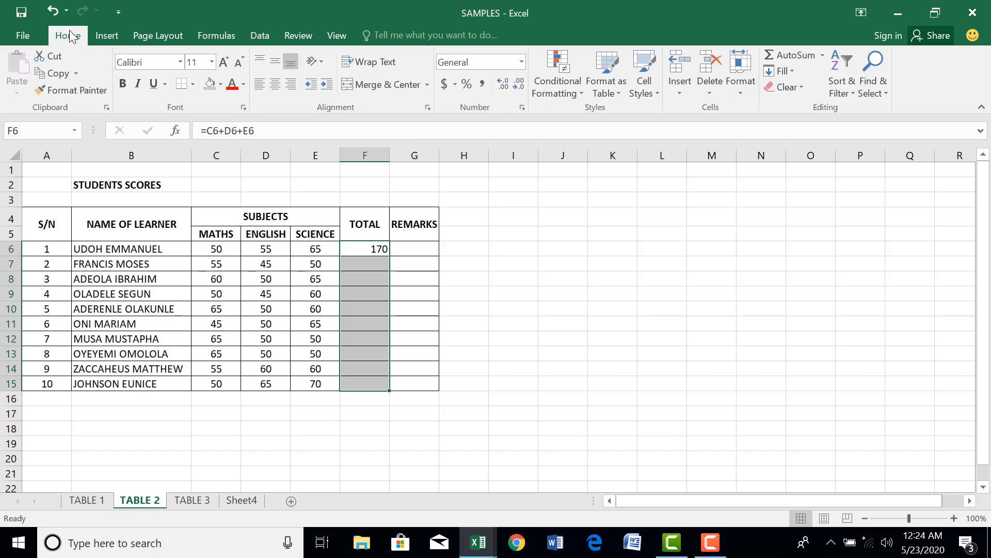
{"action": "left_click", "coordinate": [794, 72]}
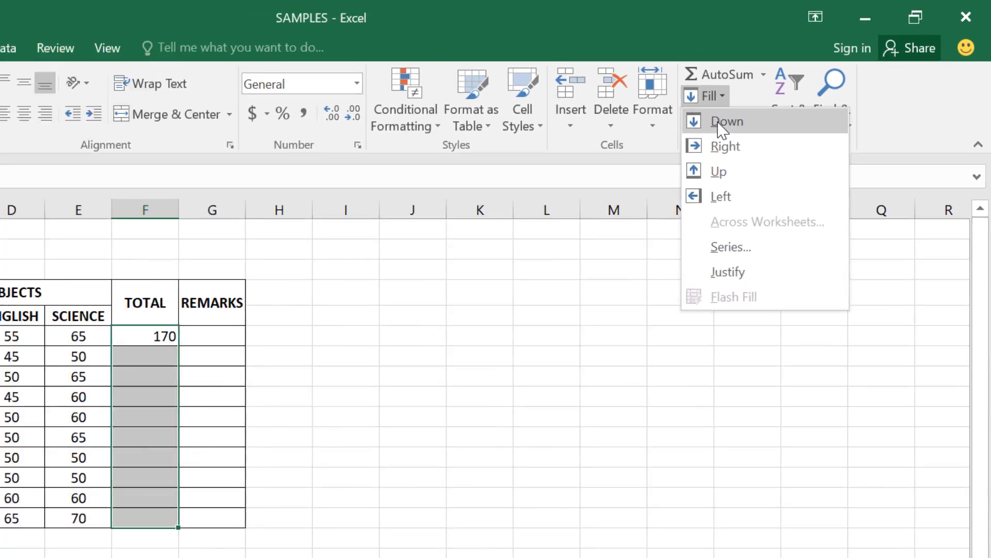
{"action": "left_click", "coordinate": [627, 163]}
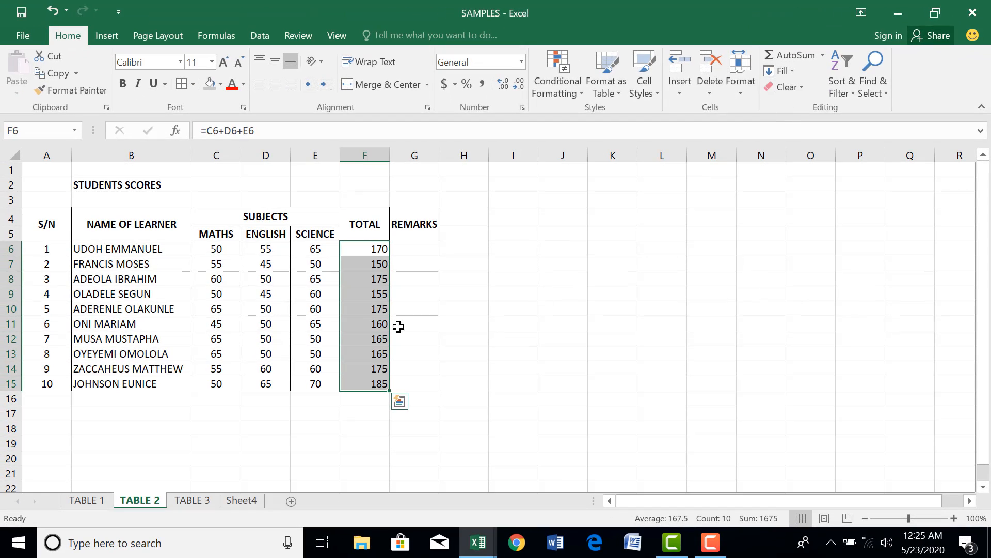
{"action": "left_click", "coordinate": [567, 358]}
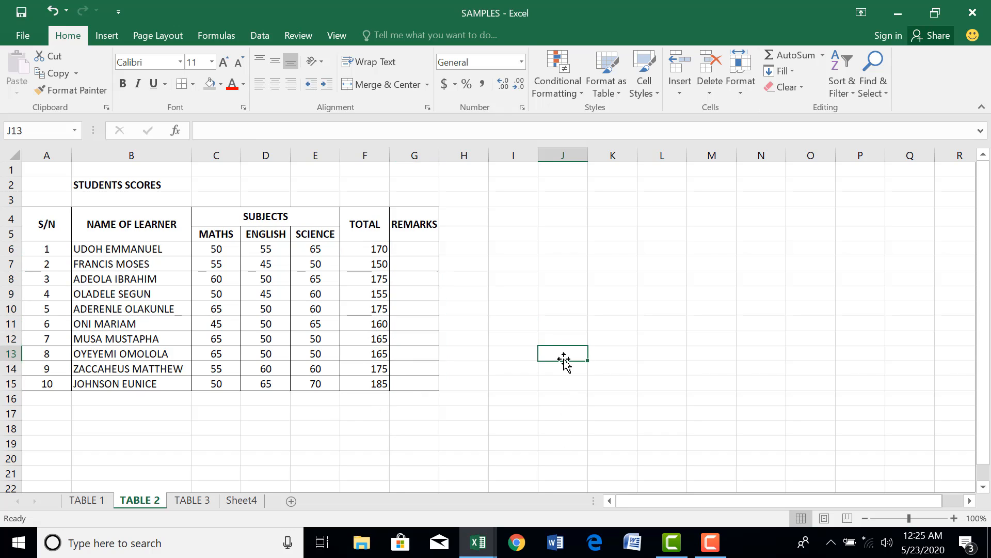
Examine the filled TOTAL formulas in column F, from the second learner to the last, and the score cells they reference
{"action": "left_click", "coordinate": [364, 259]}
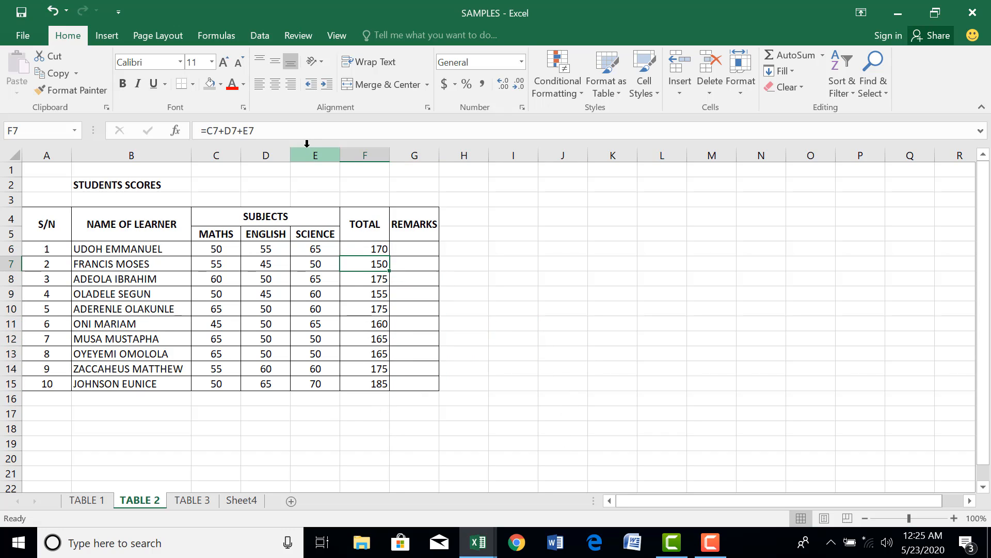
{"action": "left_click", "coordinate": [303, 131]}
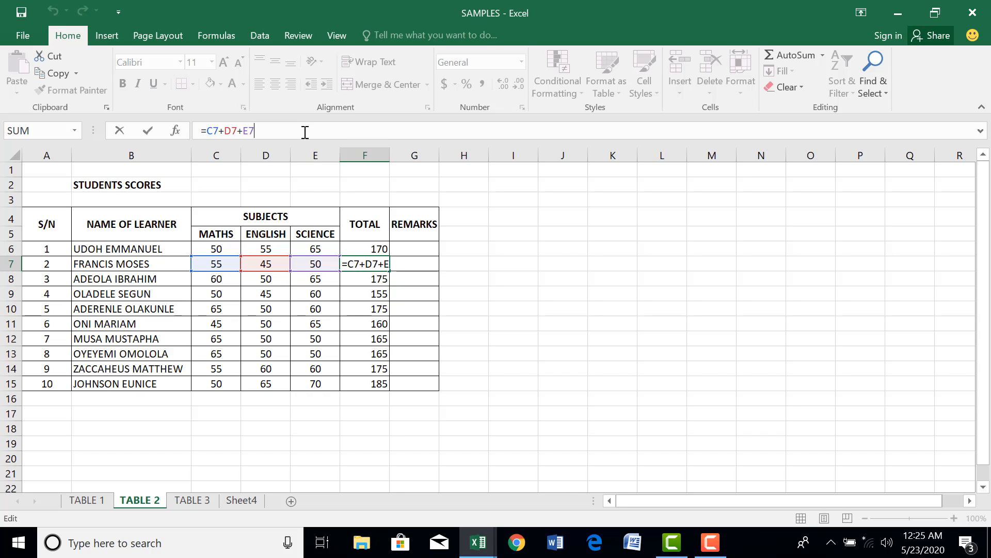
{"action": "key", "text": "Escape"}
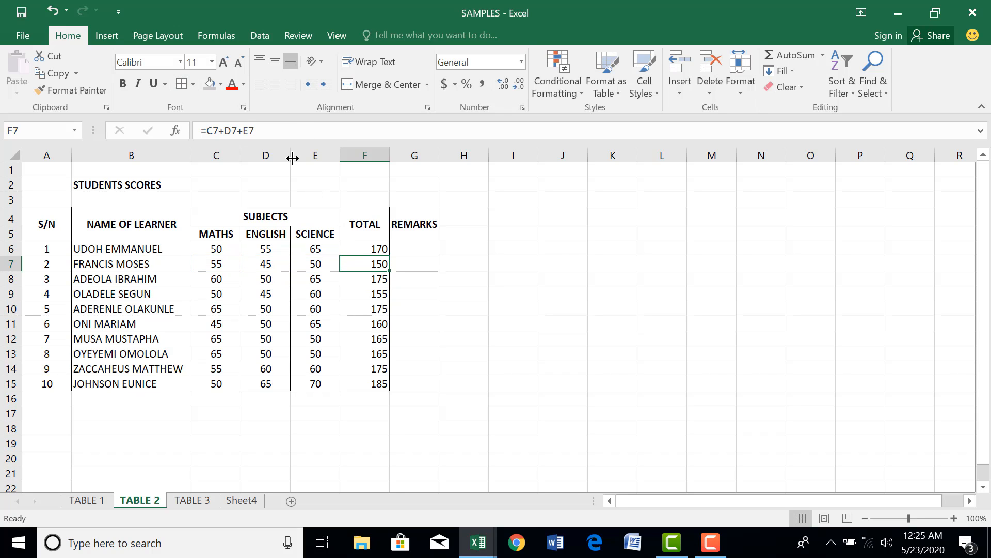
{"action": "left_click", "coordinate": [381, 310]}
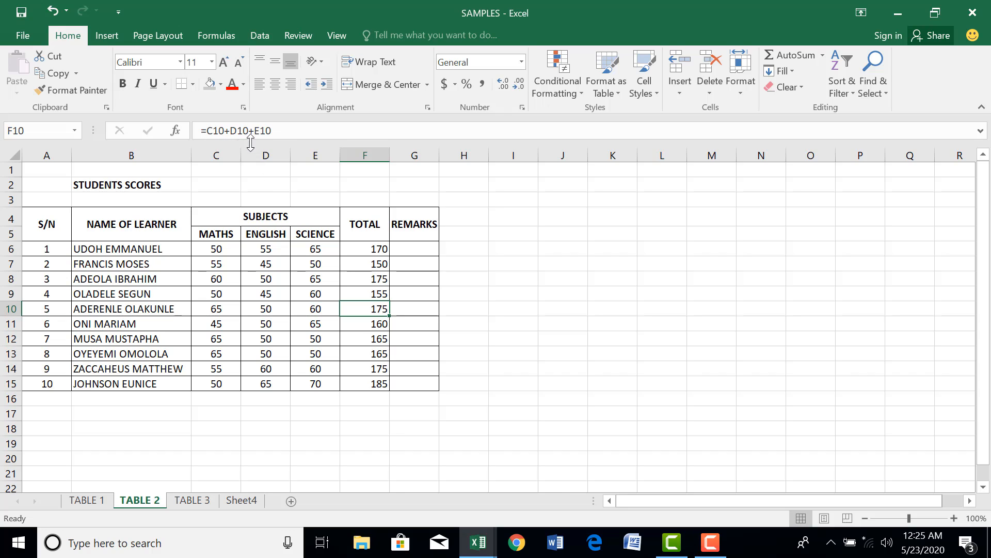
{"action": "left_click", "coordinate": [286, 130]}
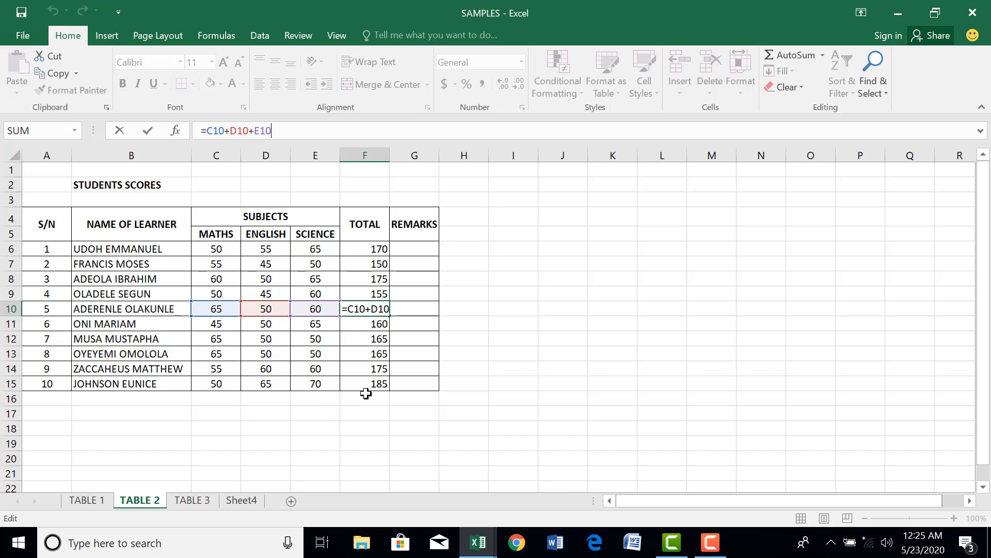
{"action": "key", "text": "Return"}
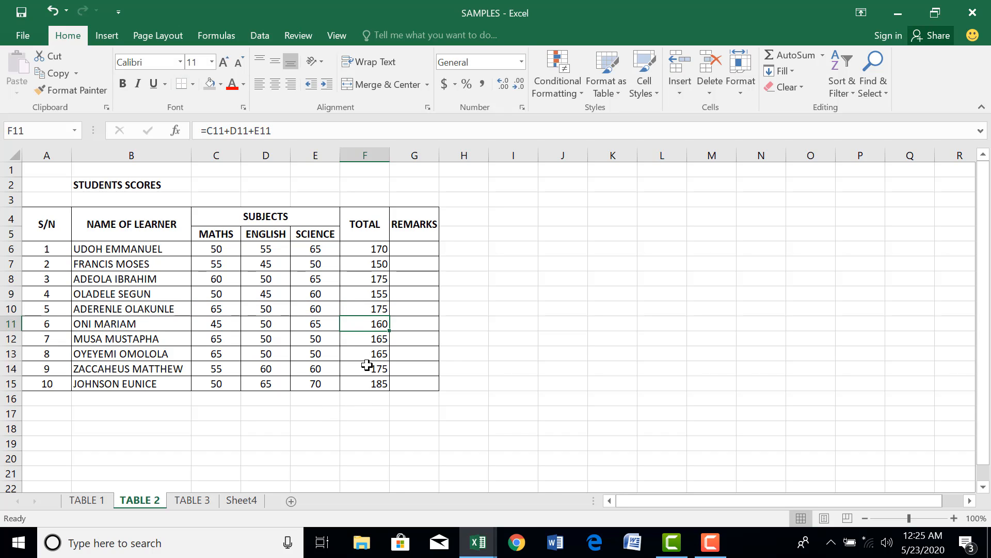
{"action": "left_click", "coordinate": [375, 337]}
{"action": "left_click", "coordinate": [376, 354]}
{"action": "left_click", "coordinate": [373, 368]}
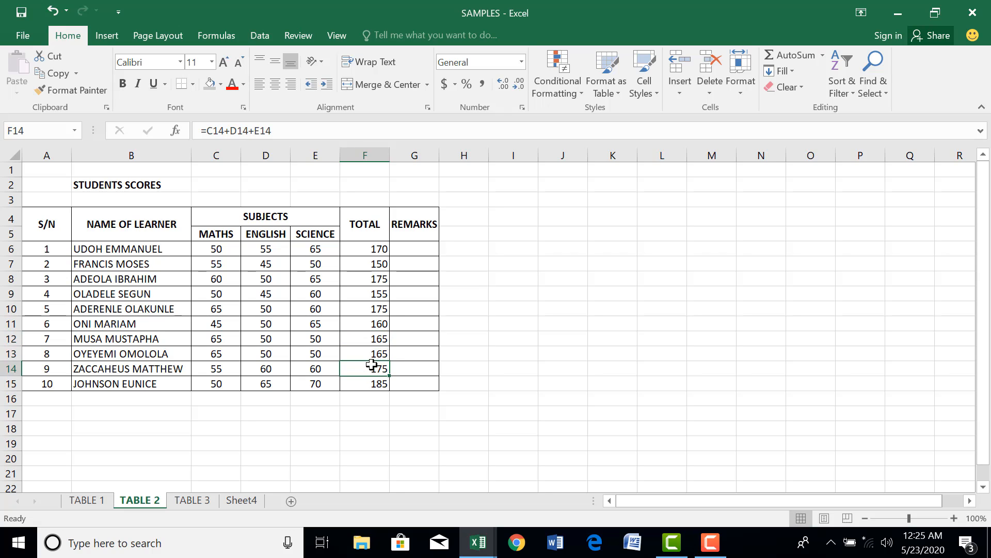
{"action": "left_click", "coordinate": [368, 384]}
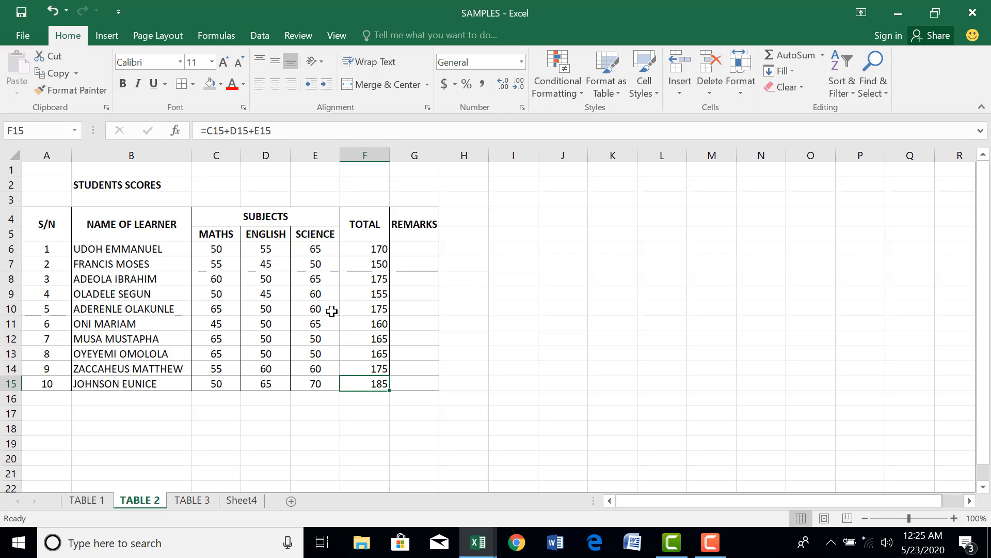
Delete all the learners' total formulas from cells F6 to F15
{"action": "left_click", "coordinate": [357, 252]}
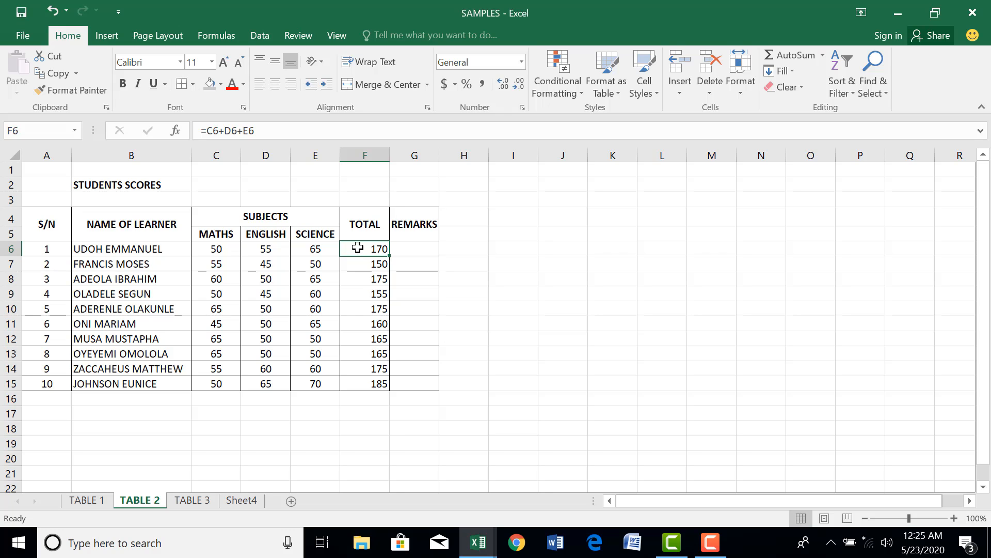
{"action": "left_click_drag", "start_coordinate": [357, 248], "coordinate": [369, 385]}
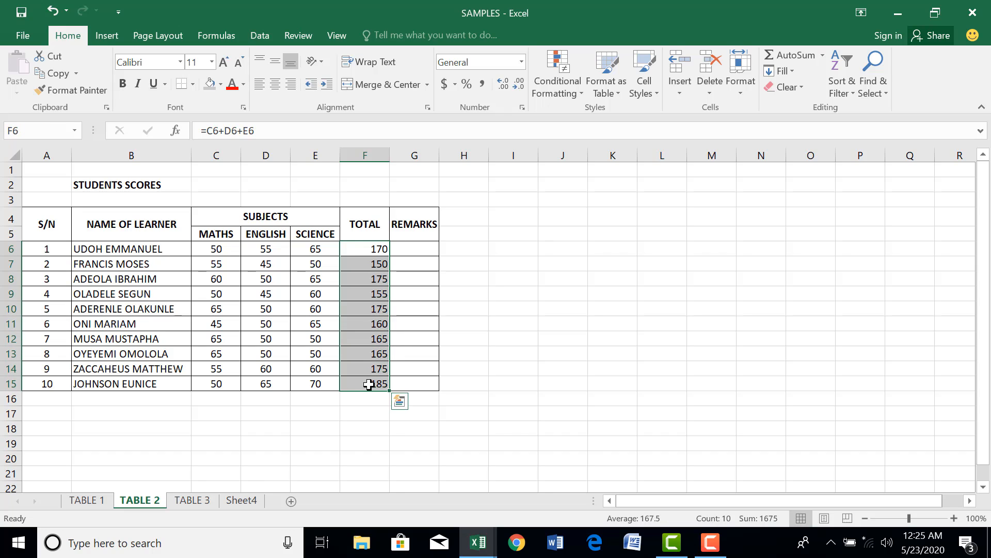
{"action": "key", "text": "Delete"}
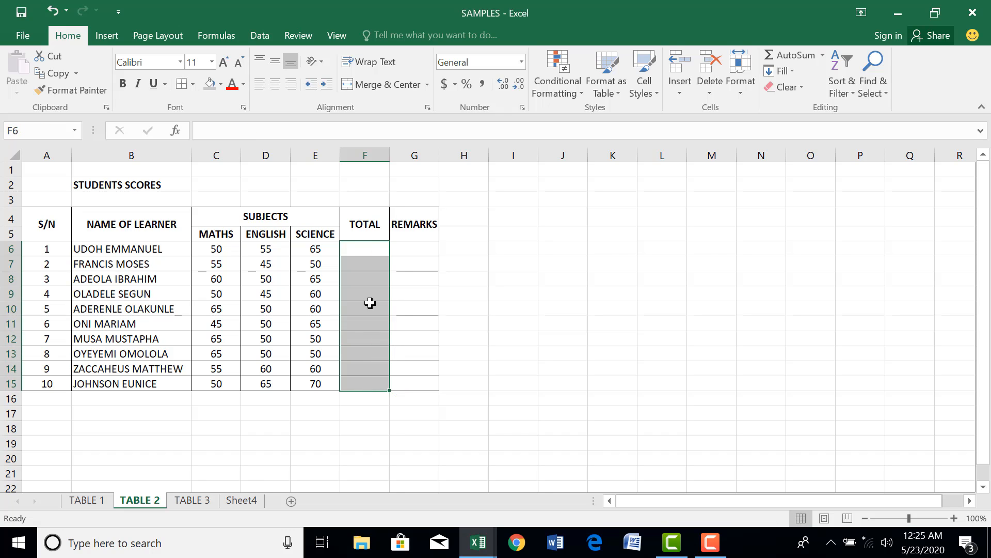
Total the first learner's subject scores in cell F6 with the SUM function, using =SUM(C6:E6)
{"action": "left_click", "coordinate": [362, 255]}
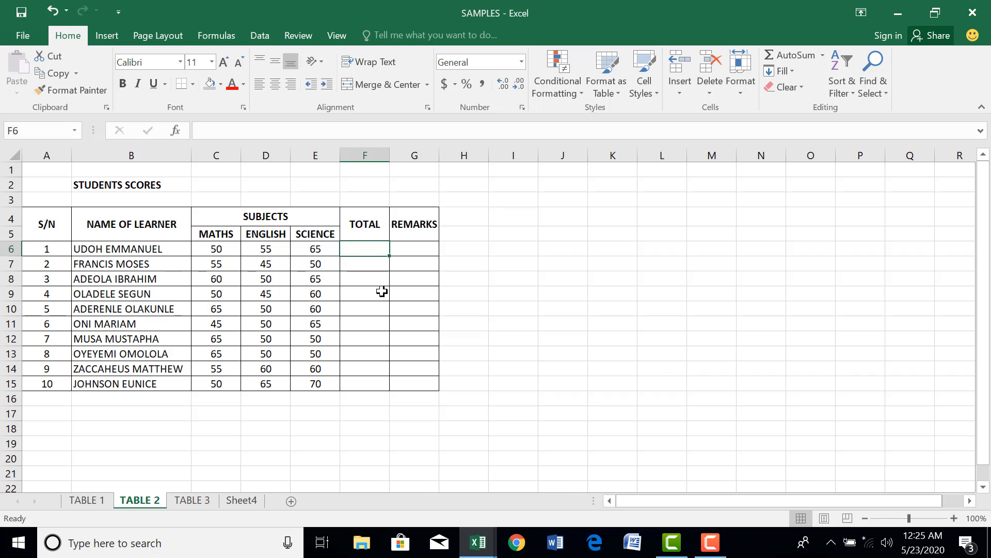
{"action": "type", "text": "=SU"}
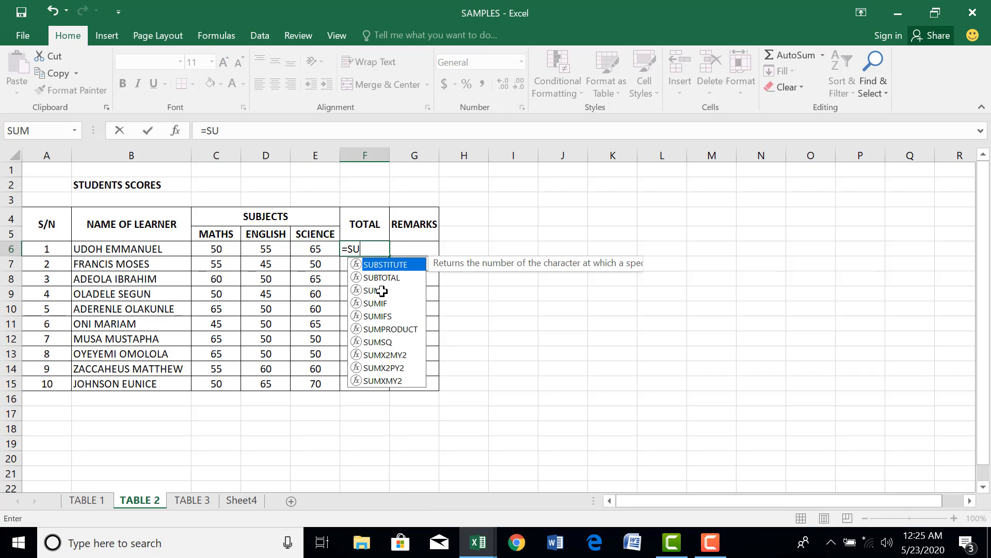
{"action": "type", "text": "M"}
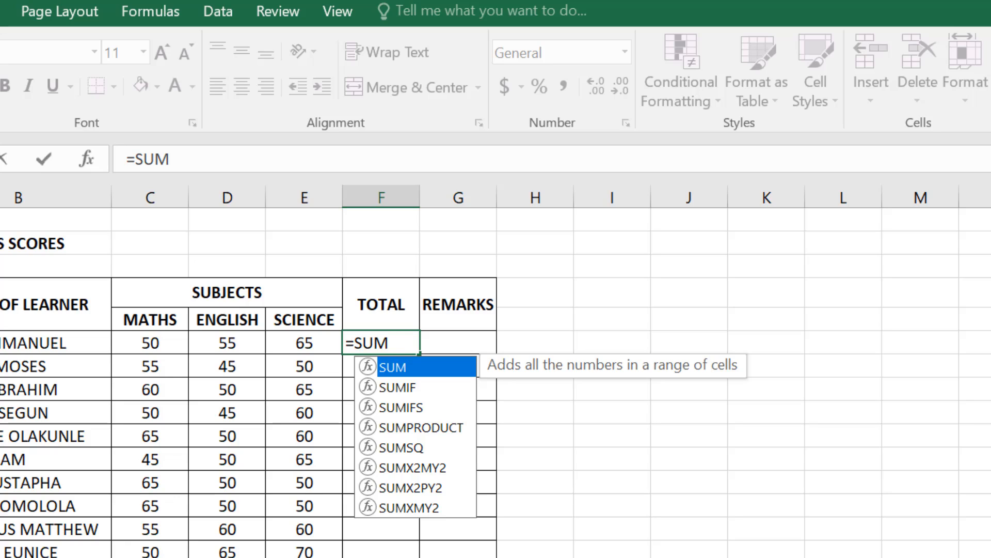
{"action": "type", "text": "("}
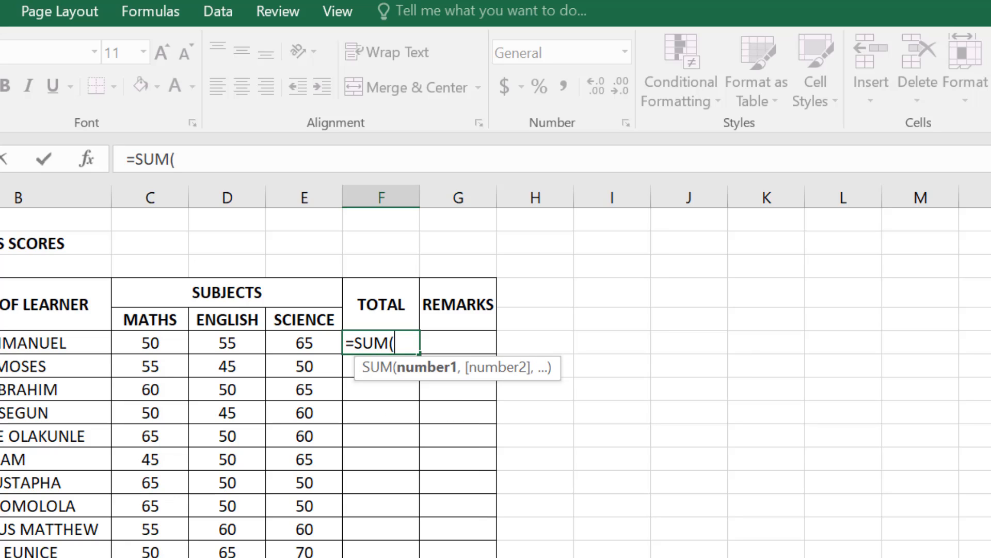
{"action": "type", "text": "C6"}
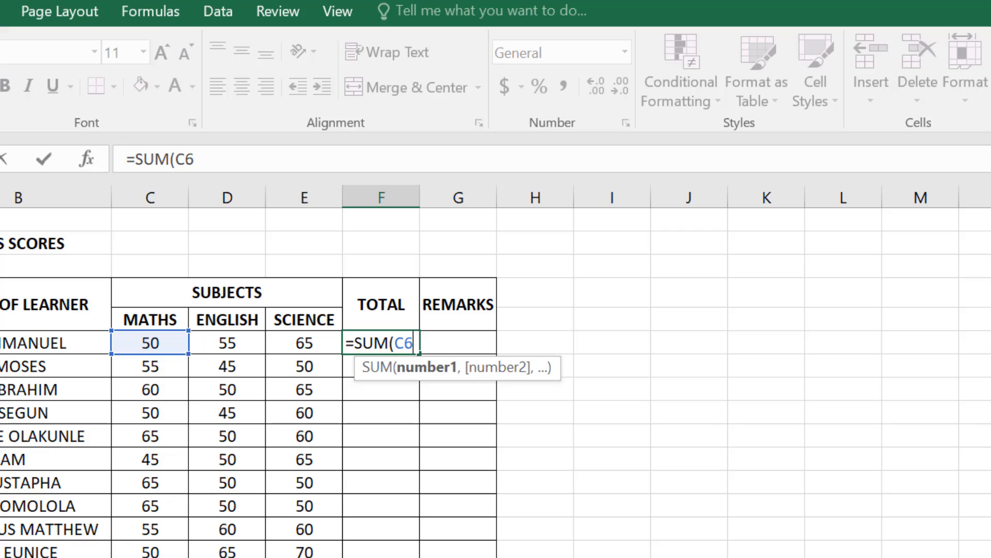
{"action": "type", "text": ":E"}
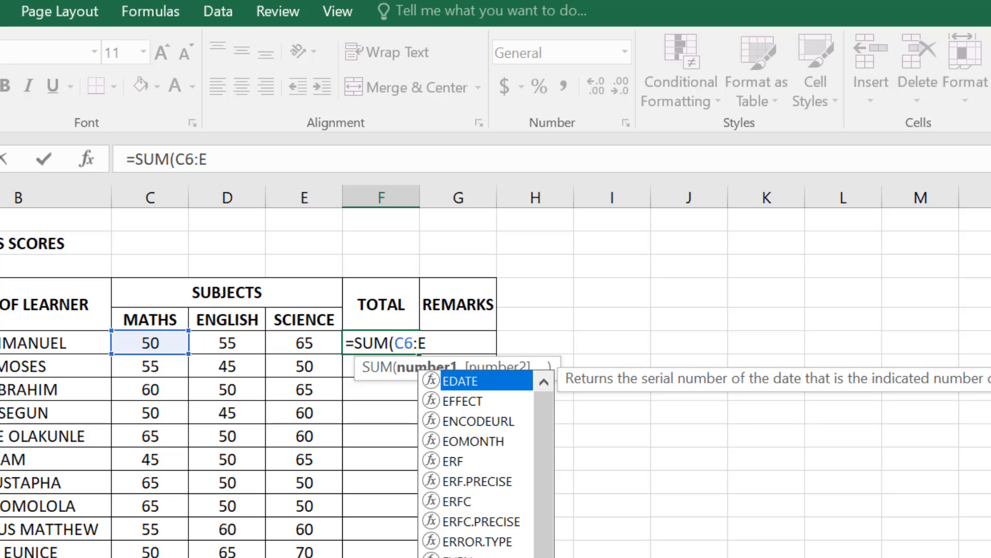
{"action": "type", "text": "6"}
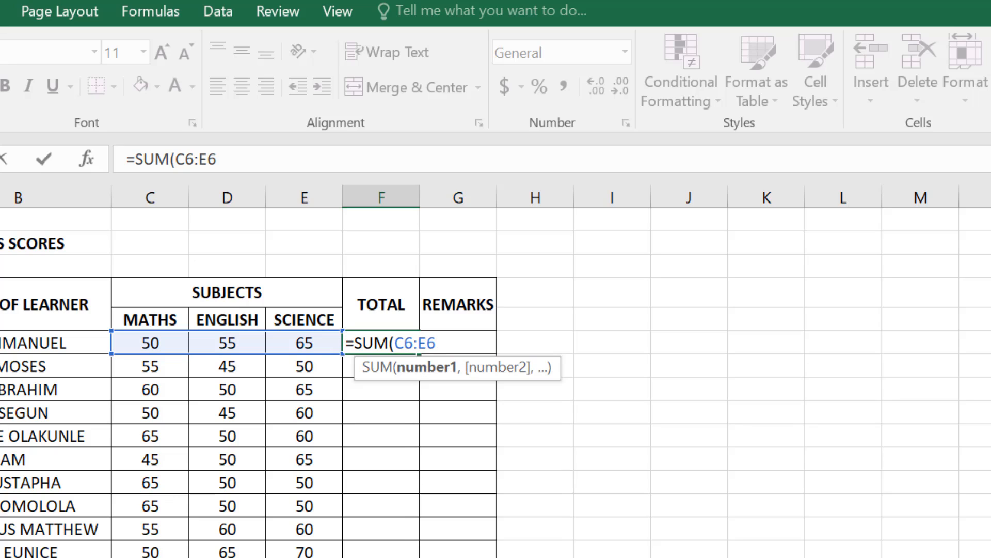
{"action": "type", "text": ")"}
{"action": "key", "text": "Return"}
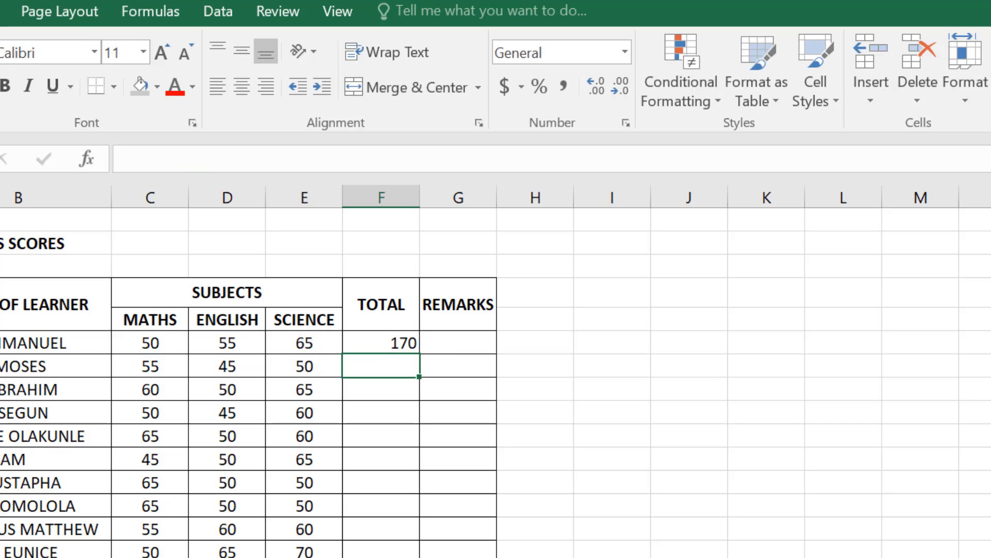
Fill the SUM formula from F6 down through F15 with the Fill Down command, and undo the fill
{"action": "left_click", "coordinate": [358, 341]}
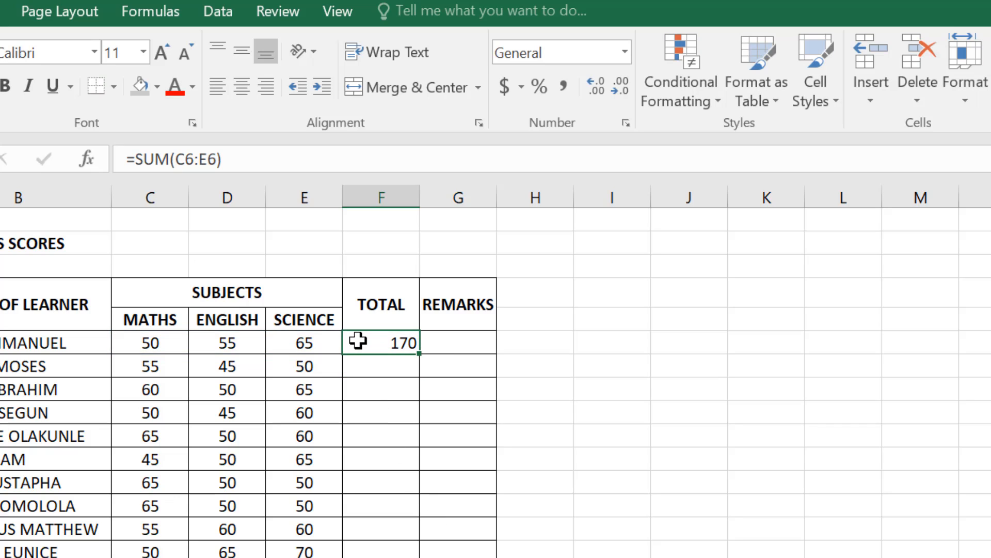
{"action": "left_click", "coordinate": [370, 549], "text": "shift"}
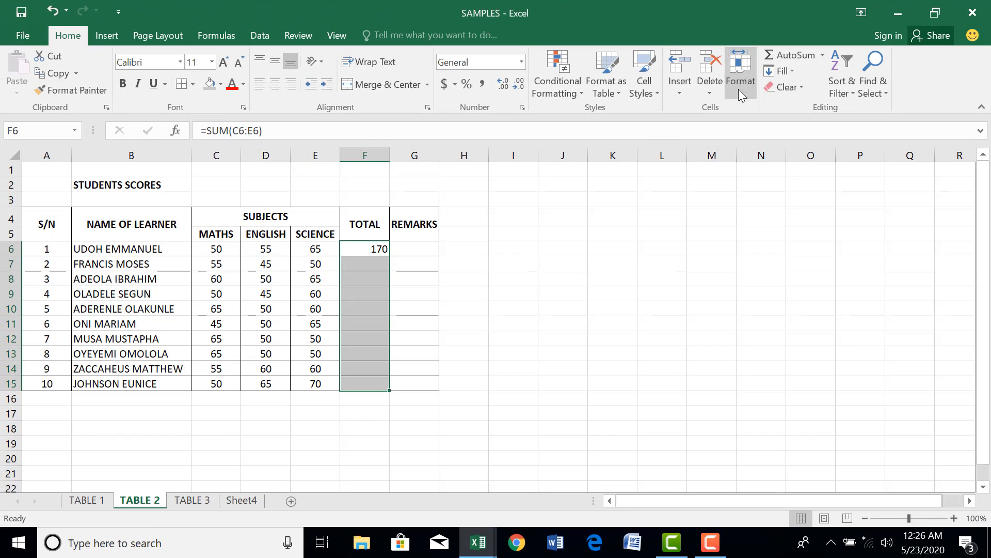
{"action": "left_click", "coordinate": [790, 73]}
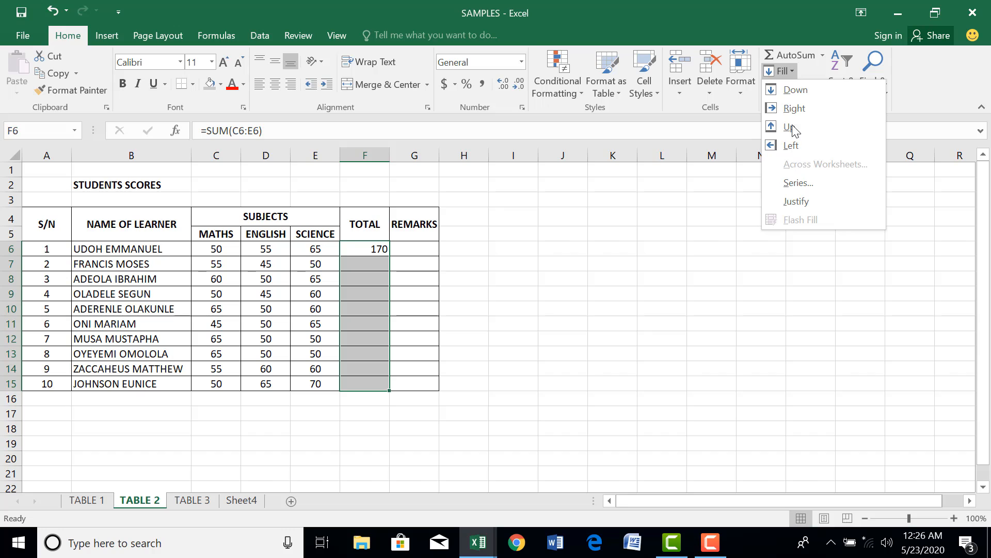
{"action": "left_click", "coordinate": [795, 92]}
{"action": "left_click", "coordinate": [567, 320]}
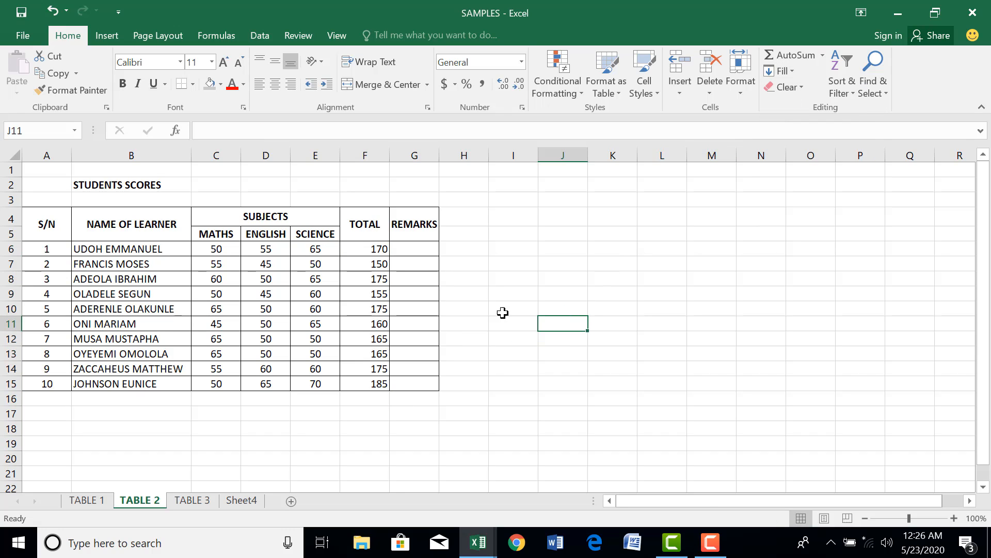
{"action": "key", "text": "ctrl+z"}
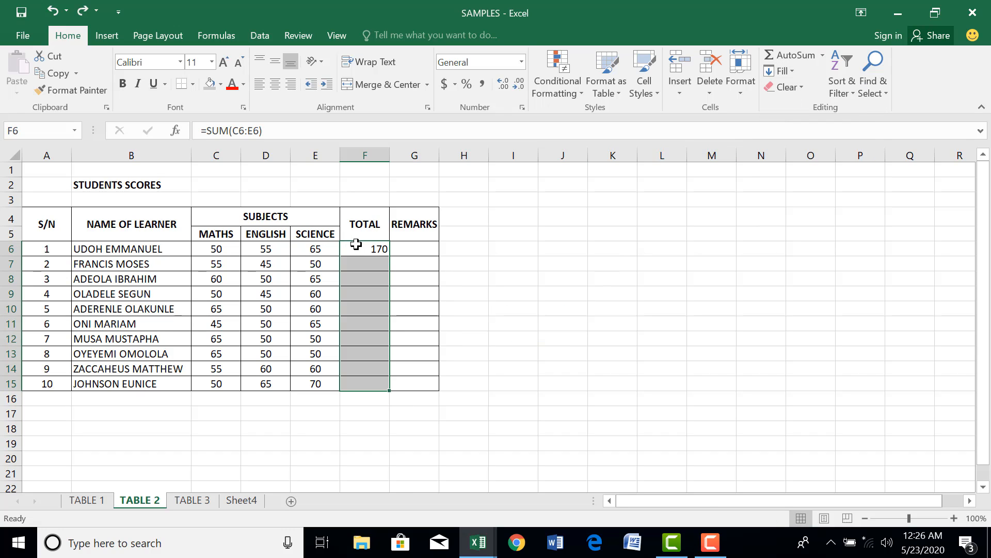
Copy the SUM formula from cell F6 down through F15 for all the learners and centre the totals
{"action": "left_click", "coordinate": [351, 244]}
{"action": "left_click_drag", "start_coordinate": [388, 255], "coordinate": [387, 391]}
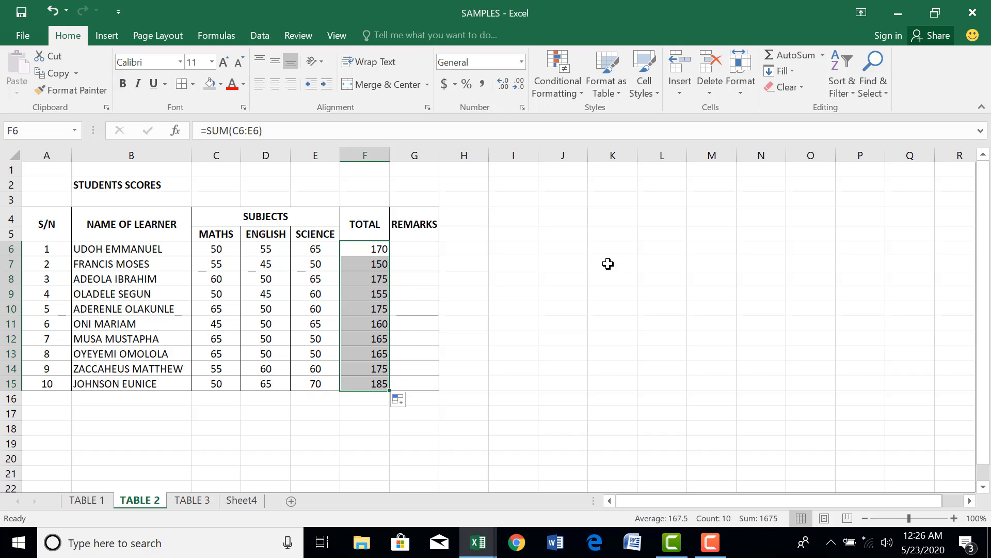
{"action": "left_click", "coordinate": [261, 84]}
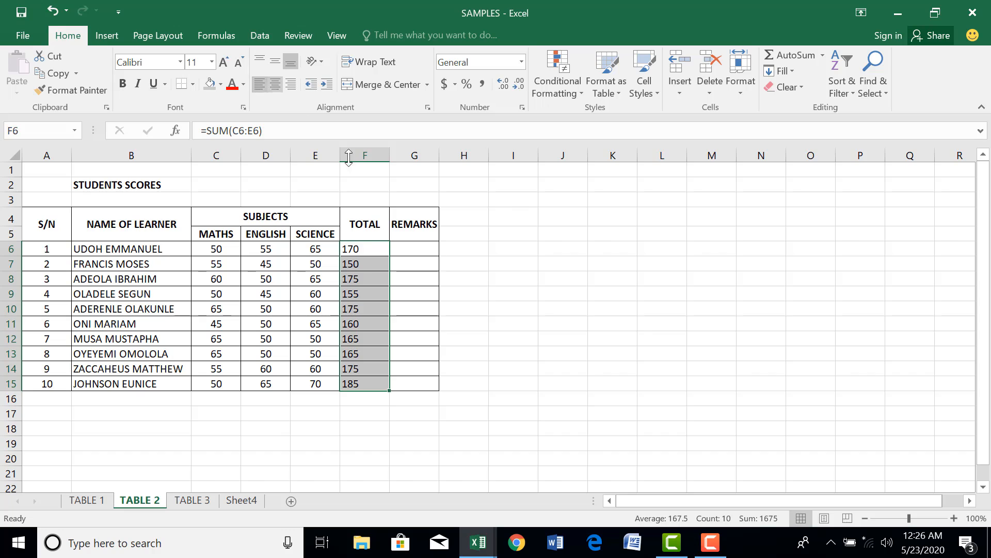
{"action": "left_click", "coordinate": [274, 87]}
{"action": "left_click", "coordinate": [480, 421]}
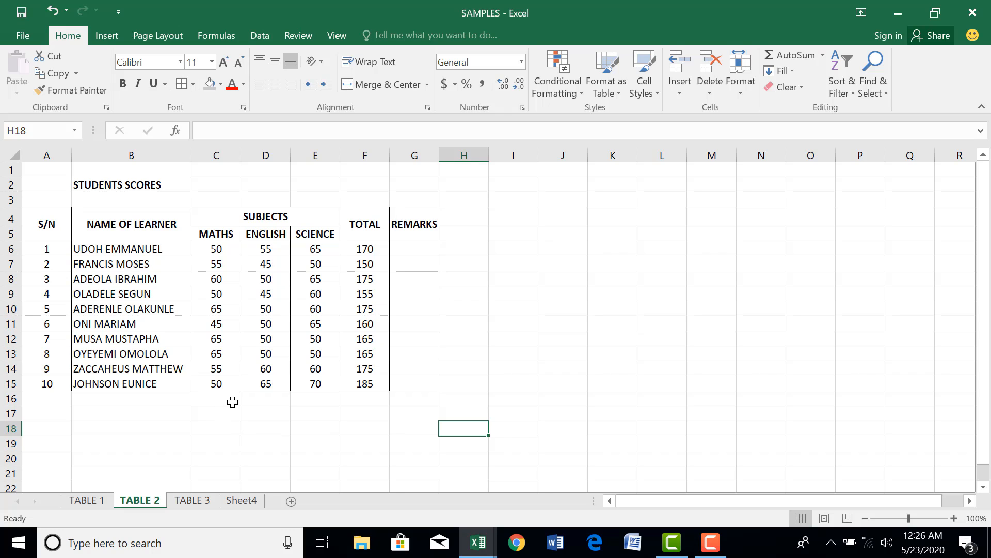
Enter the labels HIGHEST SCORE in D17 and LOWEST SCORE in D18, and widen columns D and E
{"action": "left_click", "coordinate": [204, 398]}
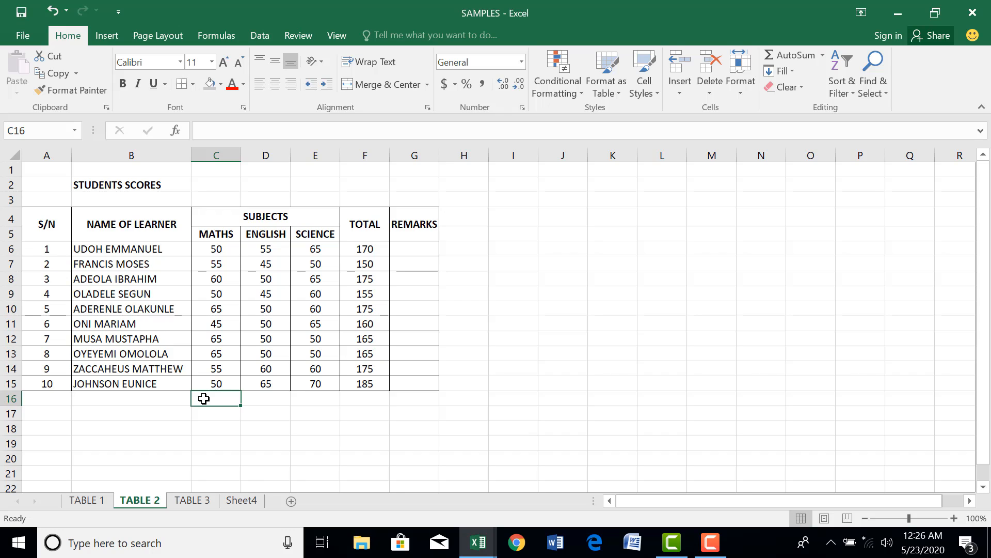
{"action": "left_click", "coordinate": [254, 426]}
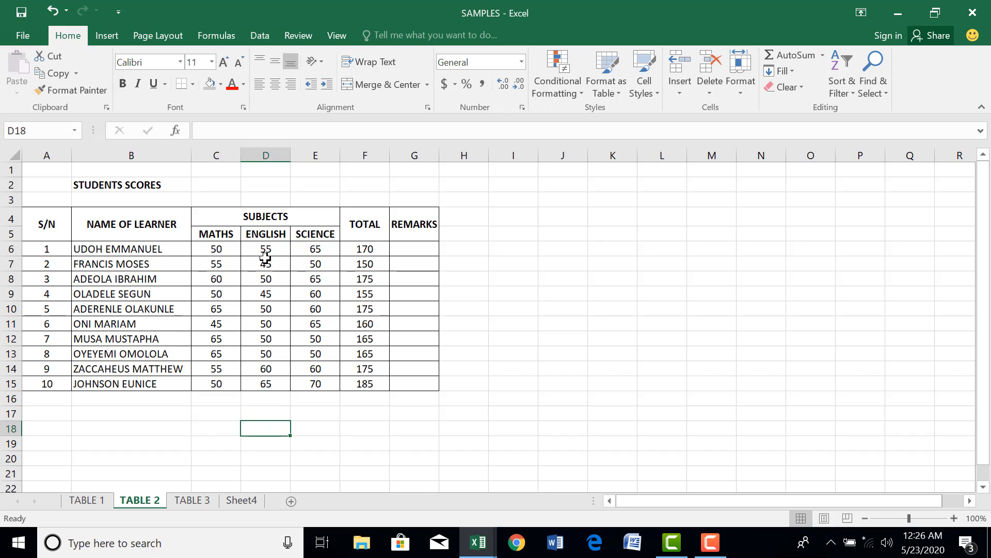
{"action": "left_click", "coordinate": [265, 233]}
{"action": "left_click_drag", "start_coordinate": [265, 129], "coordinate": [187, 126]}
{"action": "key", "text": "ctrl+c"}
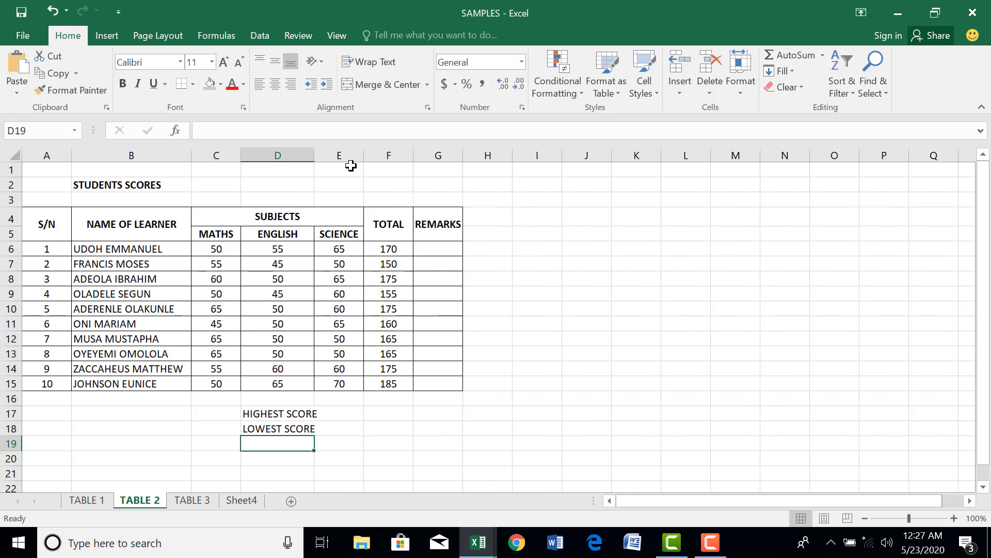
{"action": "left_click_drag", "start_coordinate": [364, 154], "coordinate": [317, 154]}
{"action": "left_click", "coordinate": [362, 413]}
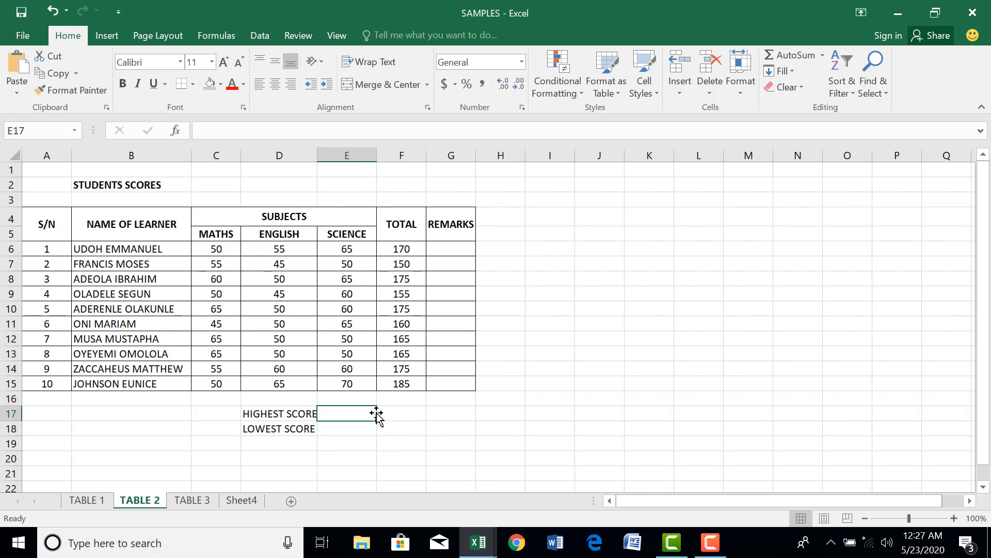
Move the HIGHEST SCORE and LOWEST SCORE labels from D17:D18 to E17:E18 and widen column E to fit them
{"action": "left_click_drag", "start_coordinate": [298, 415], "coordinate": [298, 427]}
{"action": "key", "text": "ctrl+c"}
{"action": "left_click", "coordinate": [333, 413]}
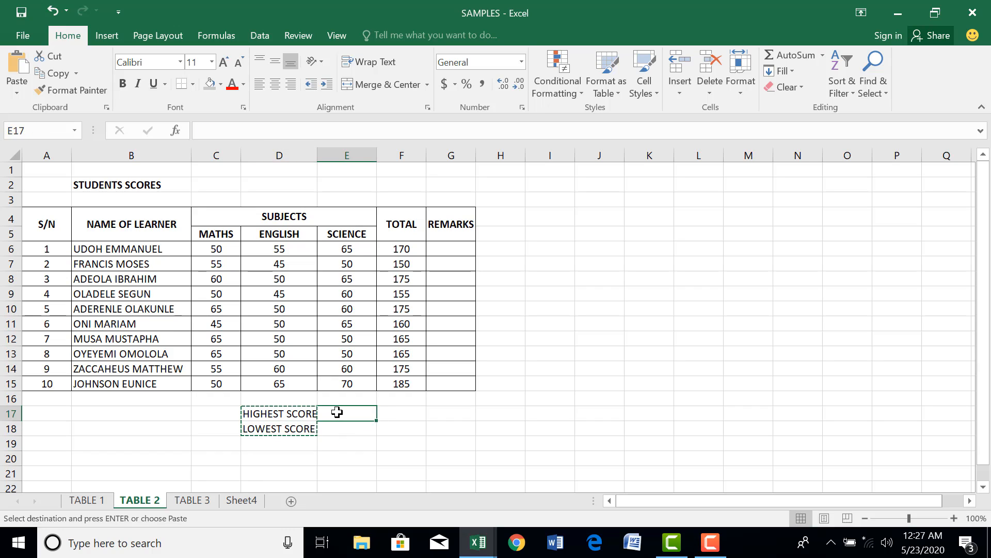
{"action": "key", "text": "ctrl+v"}
{"action": "left_click", "coordinate": [431, 427]}
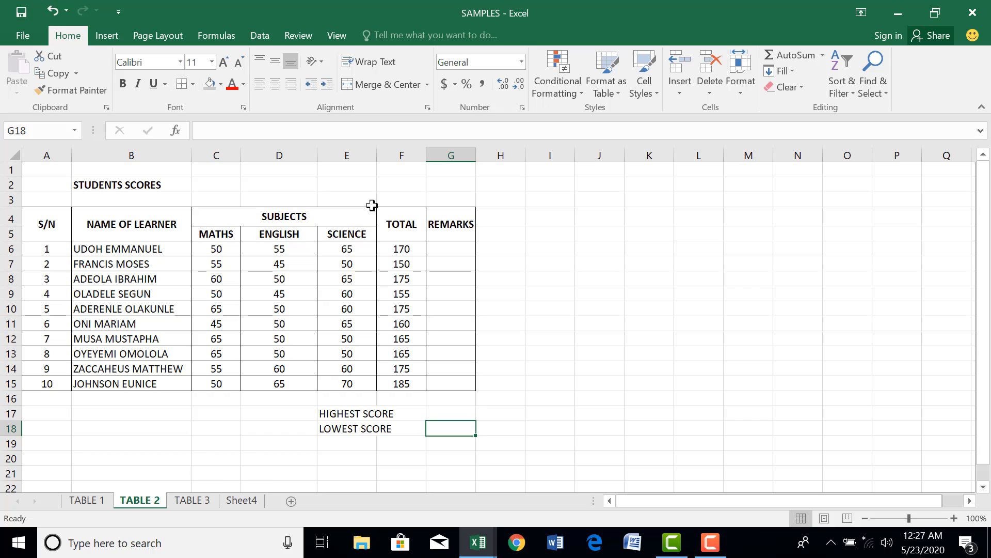
{"action": "left_click_drag", "start_coordinate": [377, 155], "coordinate": [406, 151]}
Find the highest total in cell F17 with the MAX function, using =MAX(F6:F15)
{"action": "left_click", "coordinate": [428, 416]}
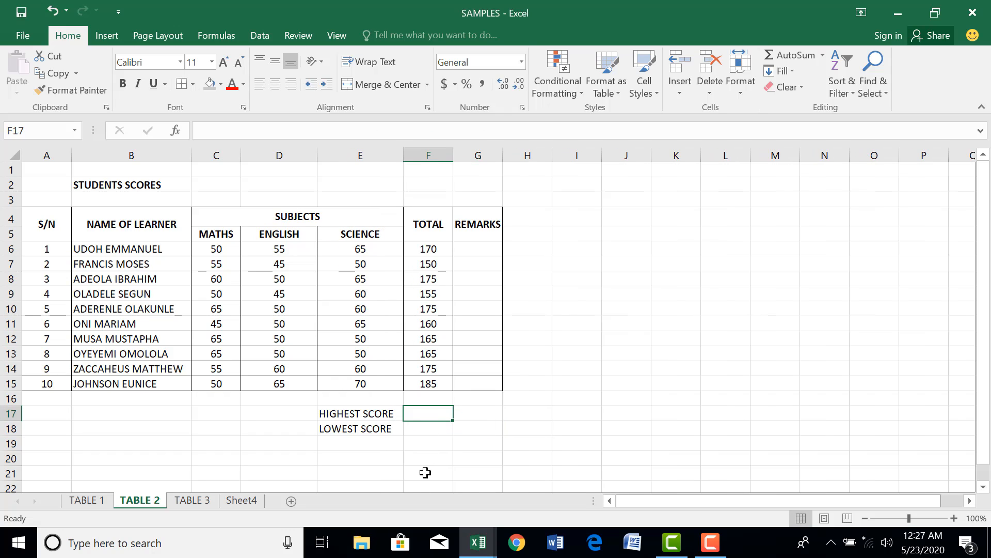
{"action": "type", "text": "="}
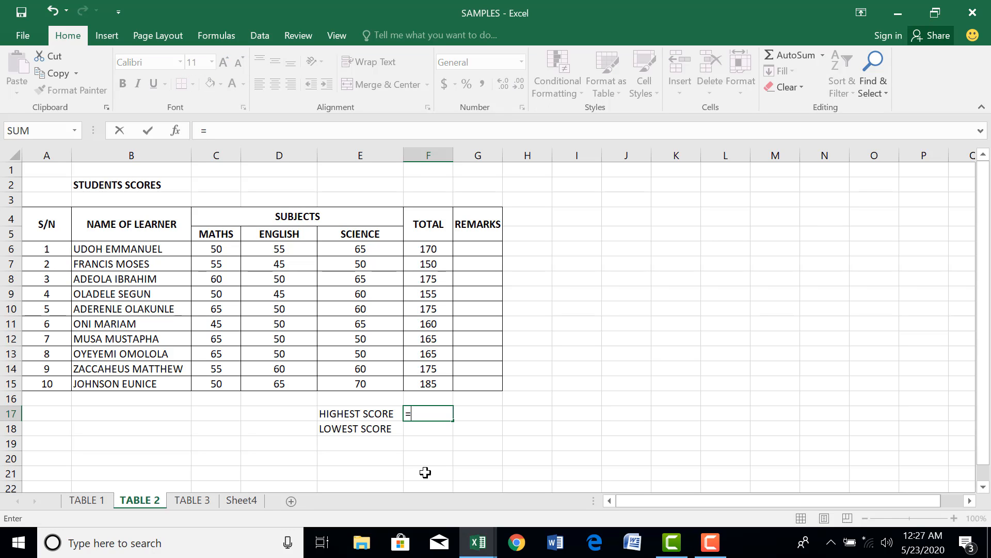
{"action": "type", "text": "MA"}
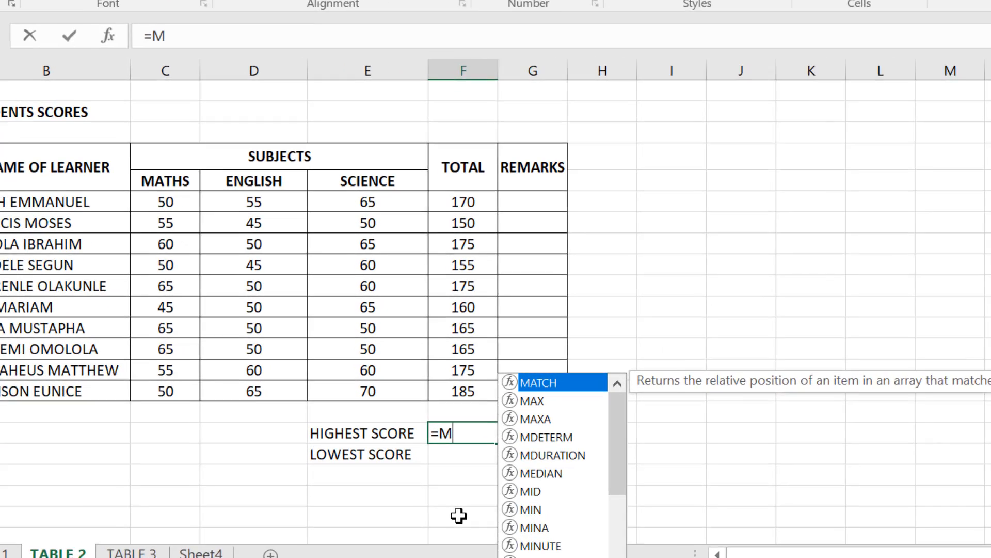
{"action": "type", "text": "X"}
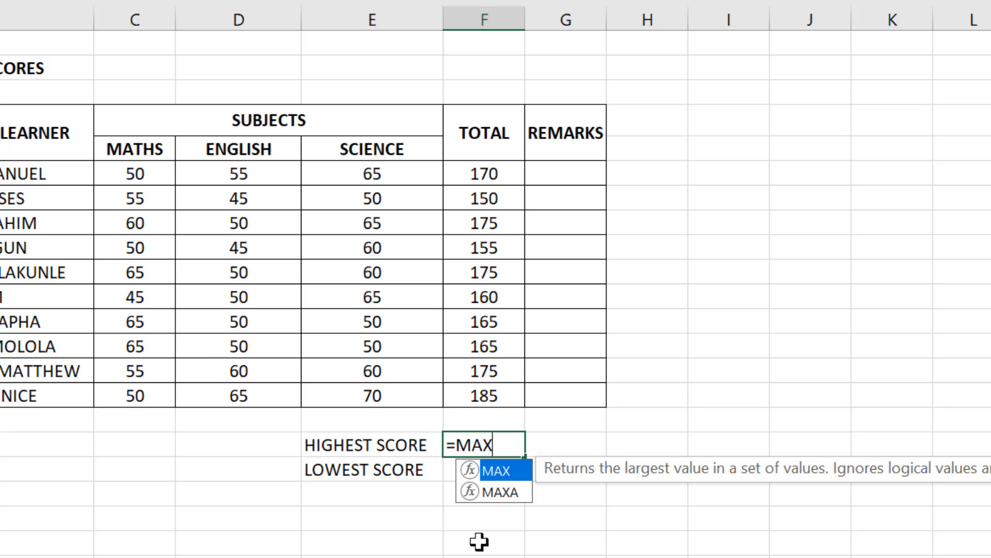
{"action": "type", "text": "("}
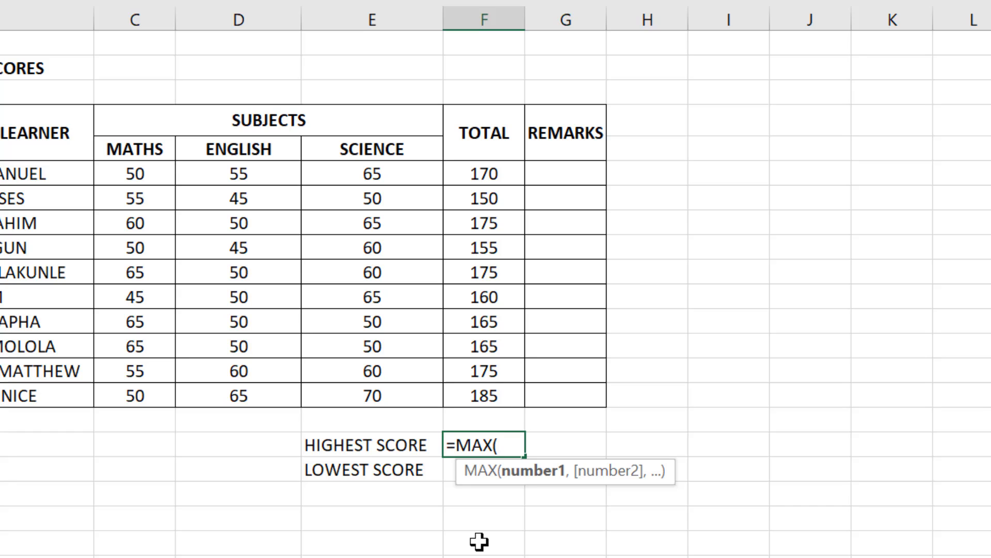
{"action": "left_click", "coordinate": [472, 175]}
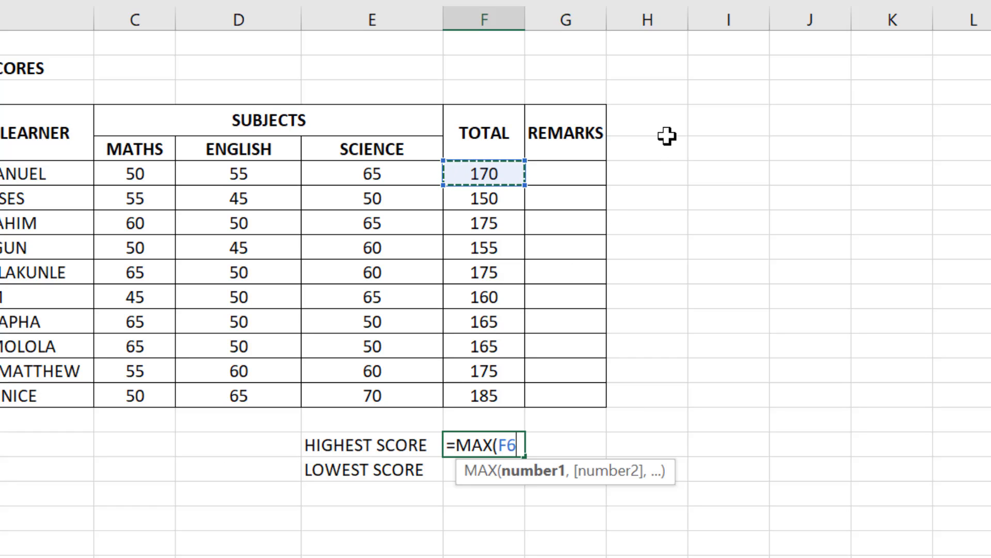
{"action": "type", "text": ":F"}
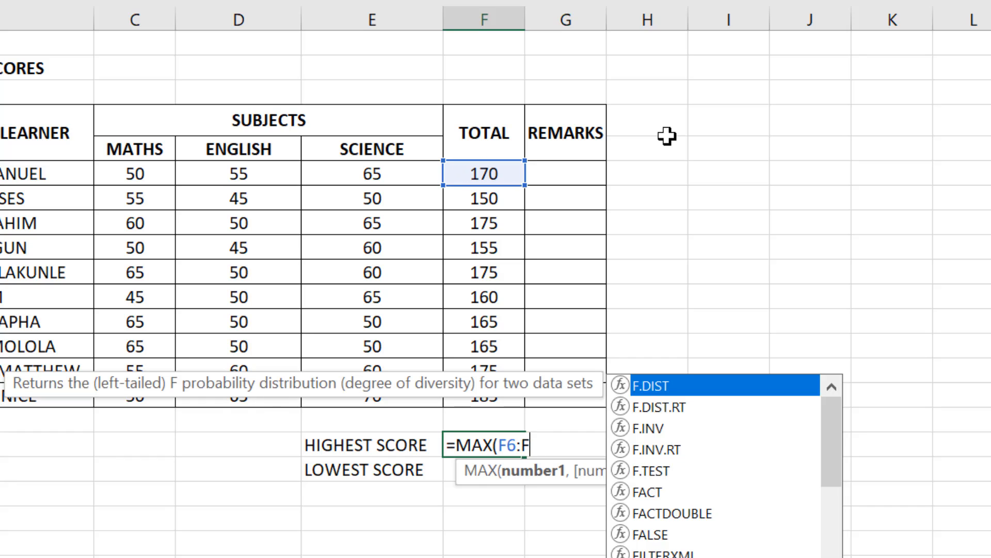
{"action": "key", "text": "BackSpace"}
{"action": "type", "text": "F15"}
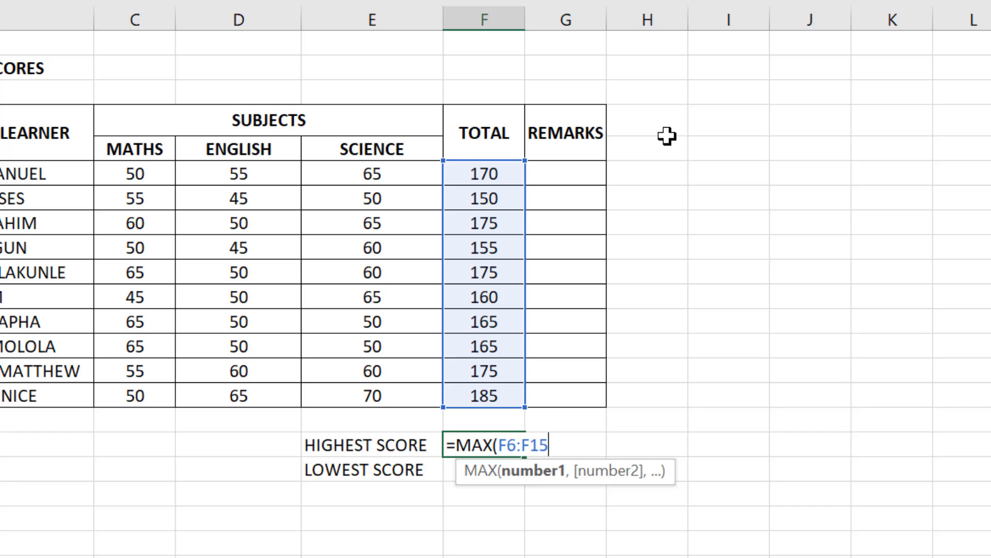
{"action": "type", "text": ")"}
{"action": "key", "text": "Return"}
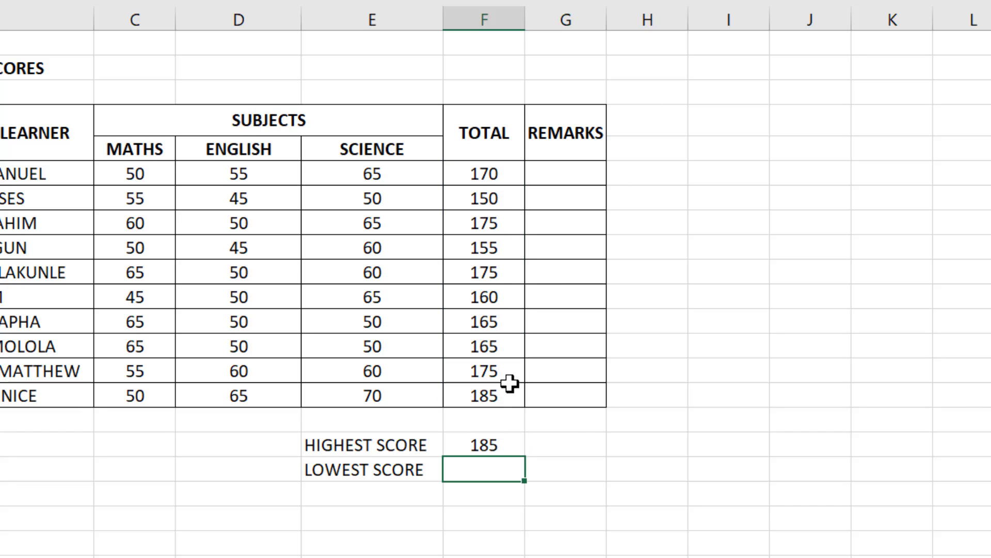
{"action": "left_click", "coordinate": [502, 403]}
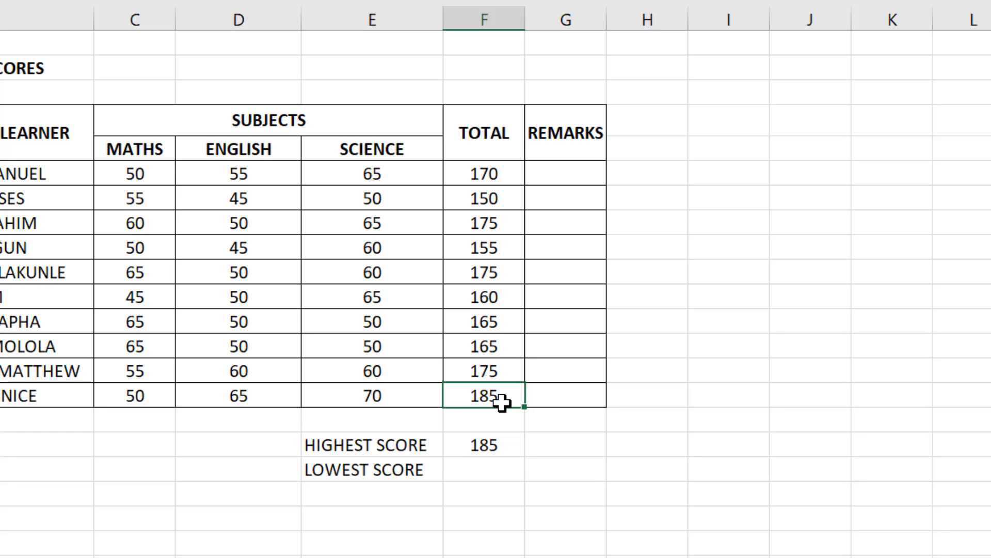
Find the lowest total in cell F18 with the MIN function, using =MIN(F6:F15), and centre the result
{"action": "left_click", "coordinate": [496, 465]}
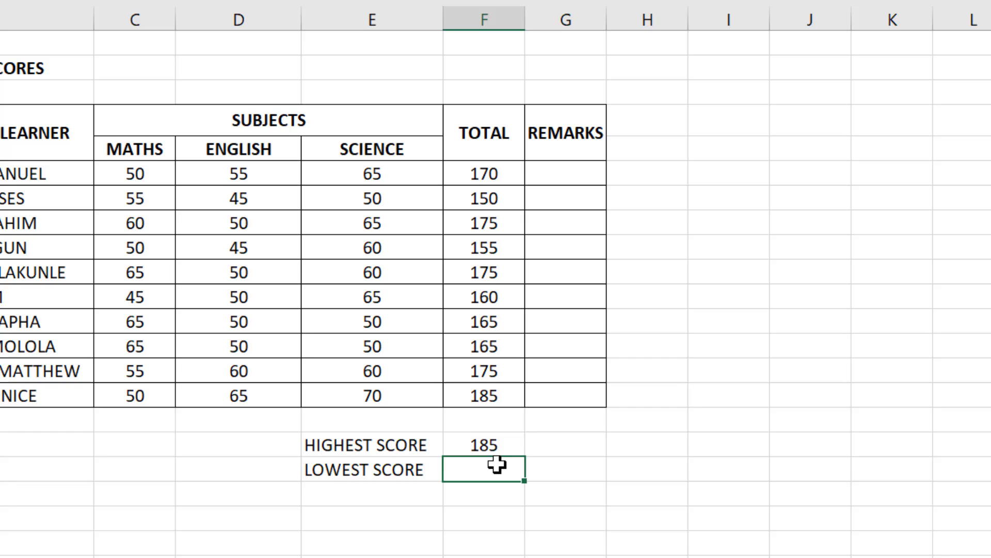
{"action": "type", "text": "-"}
{"action": "type", "text": "MIN"}
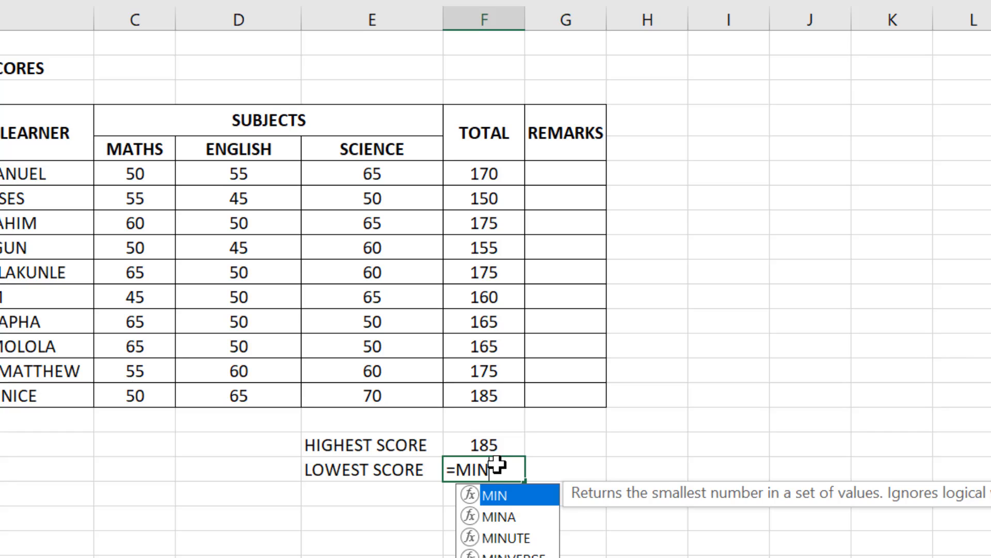
{"action": "type", "text": "("}
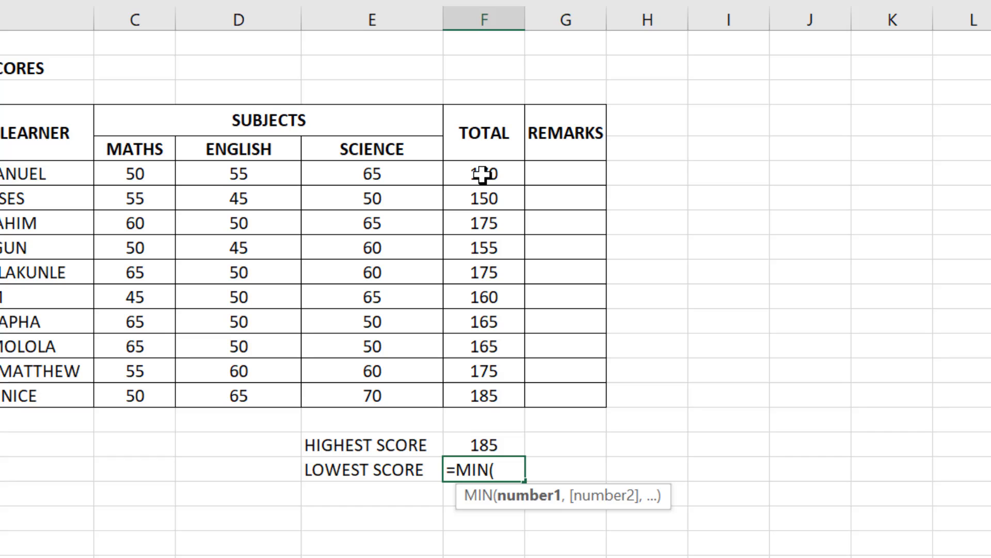
{"action": "left_click_drag", "start_coordinate": [481, 174], "coordinate": [504, 390]}
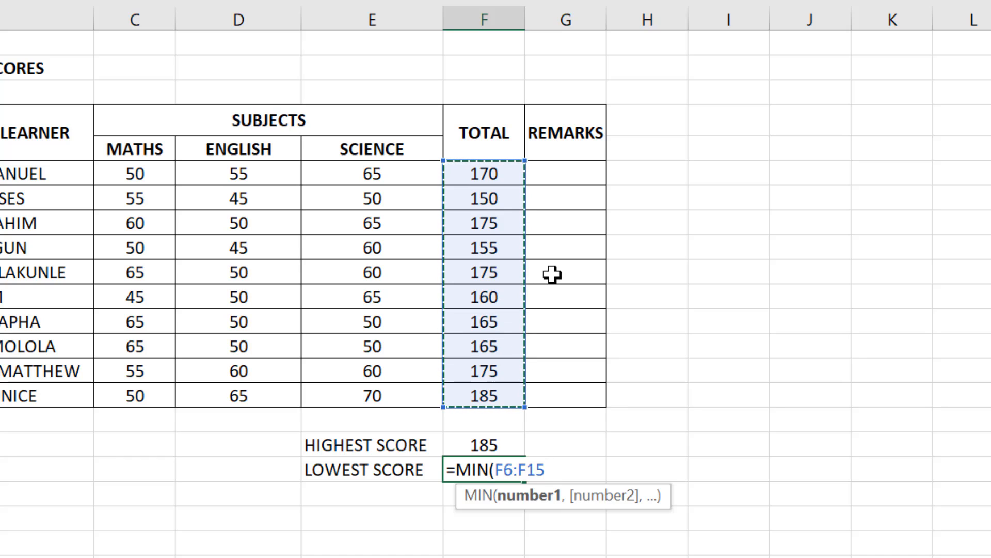
{"action": "key", "text": "BackSpace"}
{"action": "key", "text": "BackSpace"}
{"action": "key", "text": "BackSpace"}
{"action": "key", "text": "BackSpace"}
{"action": "key", "text": "BackSpace"}
{"action": "key", "text": "BackSpace"}
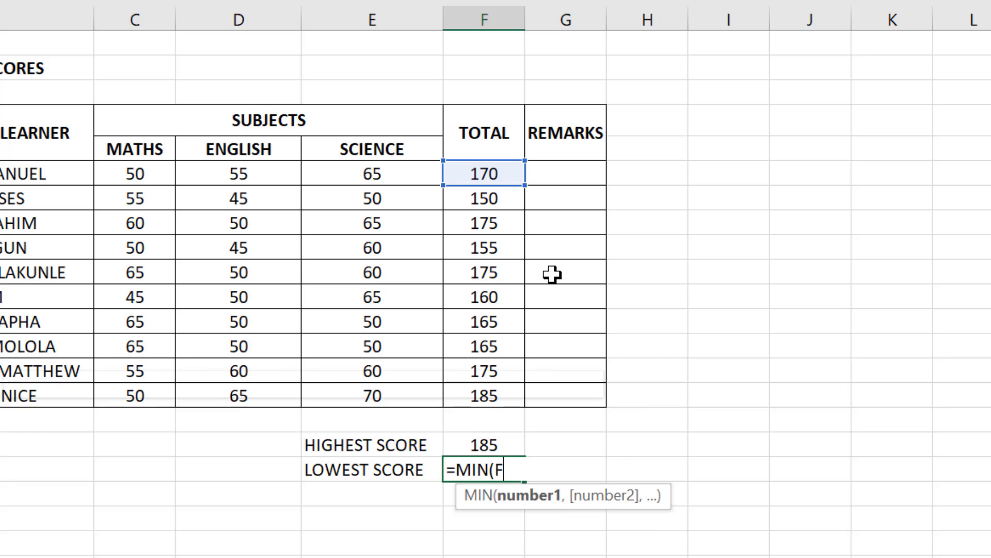
{"action": "type", "text": "F"}
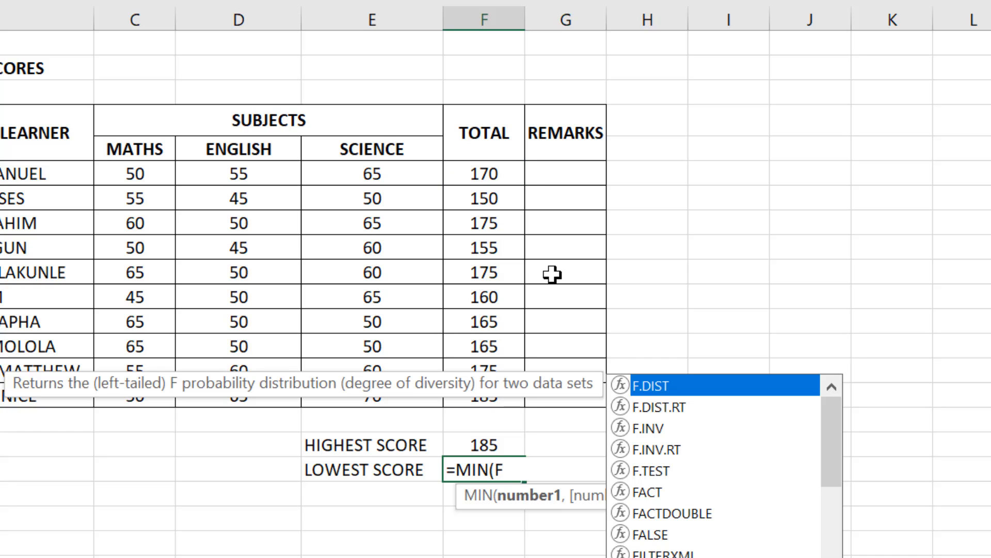
{"action": "type", "text": "6\""}
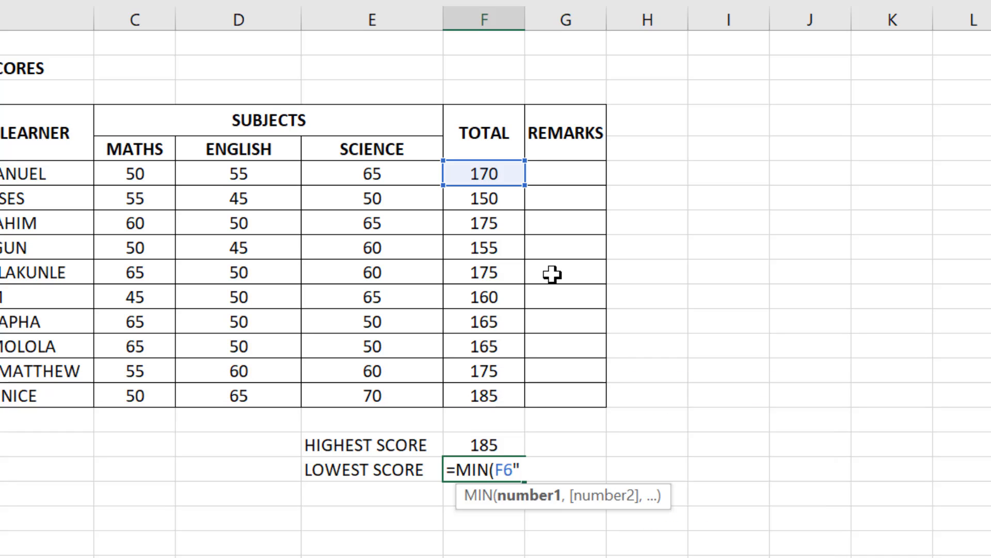
{"action": "key", "text": "BackSpace"}
{"action": "type", "text": ":"}
{"action": "type", "text": "F15"}
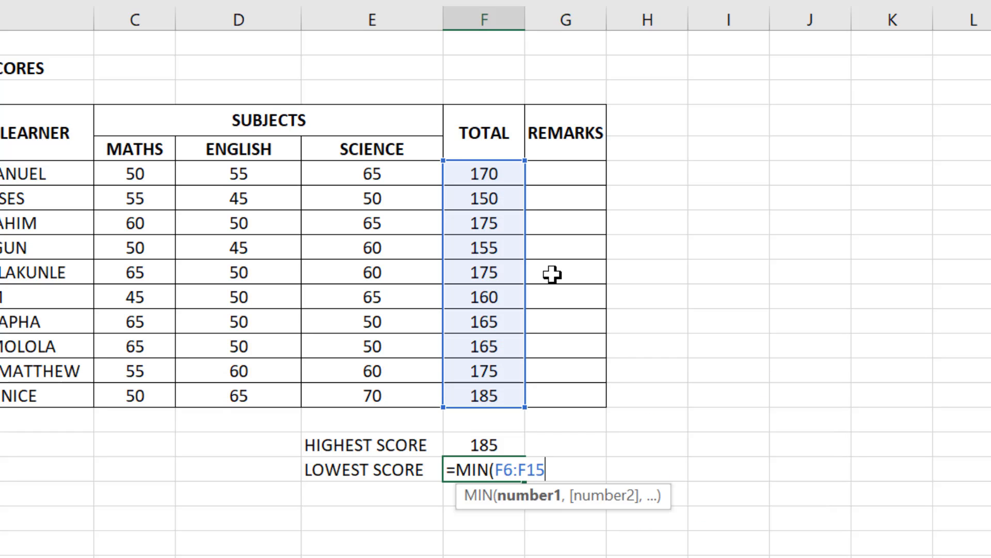
{"action": "type", "text": ")"}
{"action": "key", "text": "Return"}
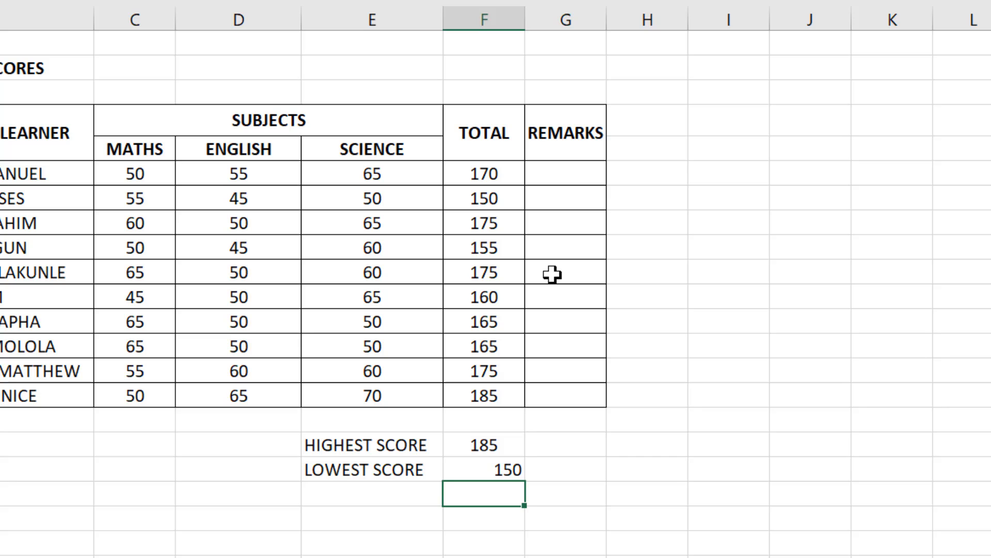
{"action": "left_click", "coordinate": [484, 470]}
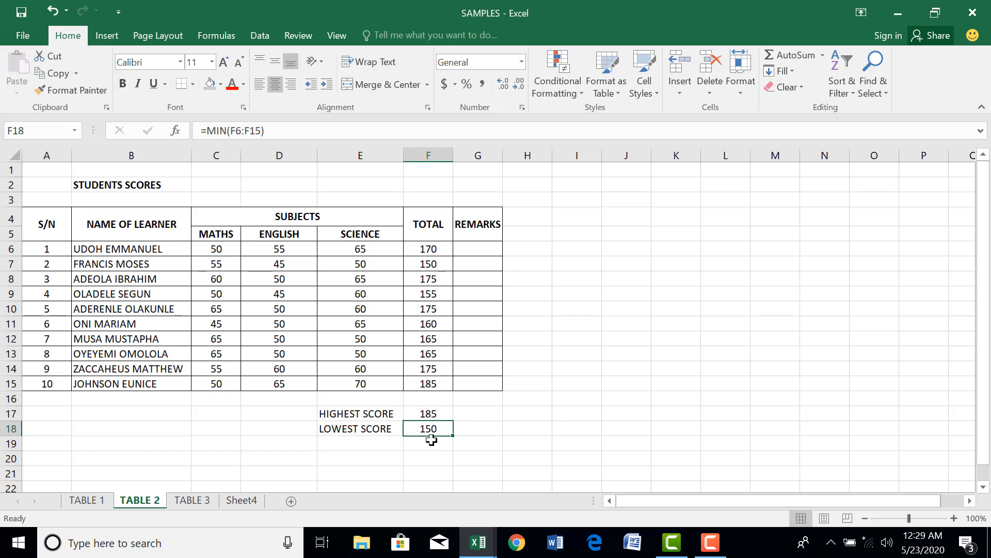
Try an English score of 120 in cell D7, check the recalculated total in F7, and undo the change
{"action": "left_click", "coordinate": [285, 267]}
{"action": "type", "text": "120"}
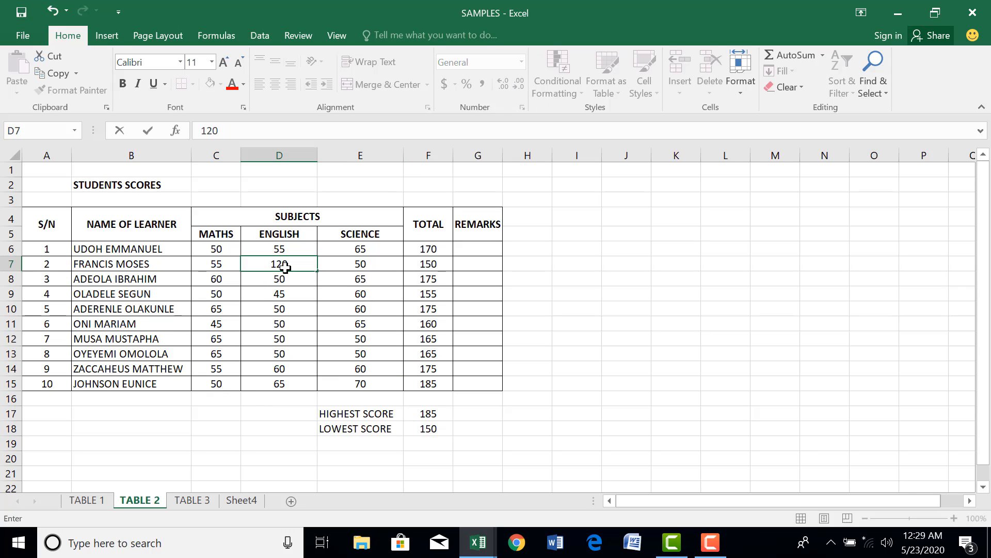
{"action": "key", "text": "Return"}
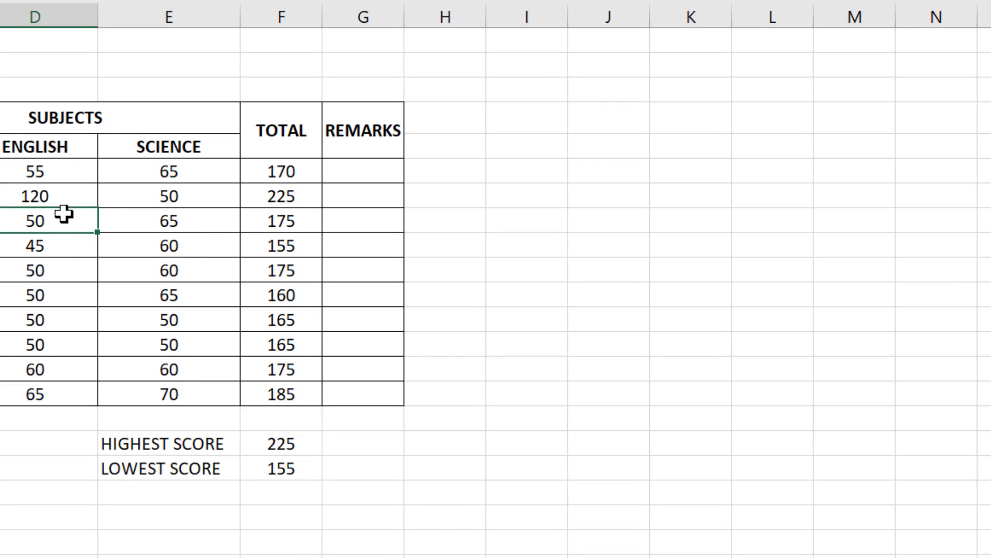
{"action": "left_click", "coordinate": [290, 200]}
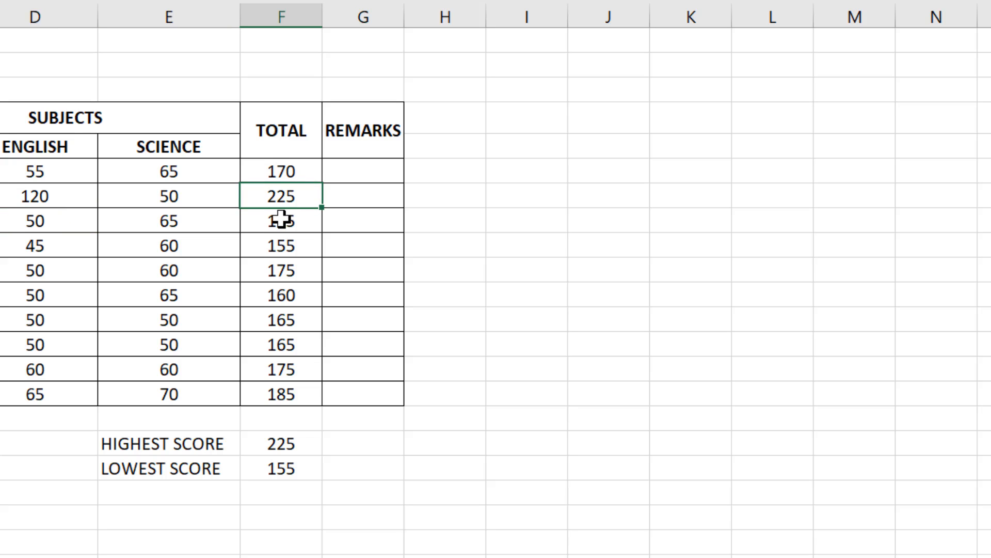
{"action": "key", "text": "ctrl+z"}
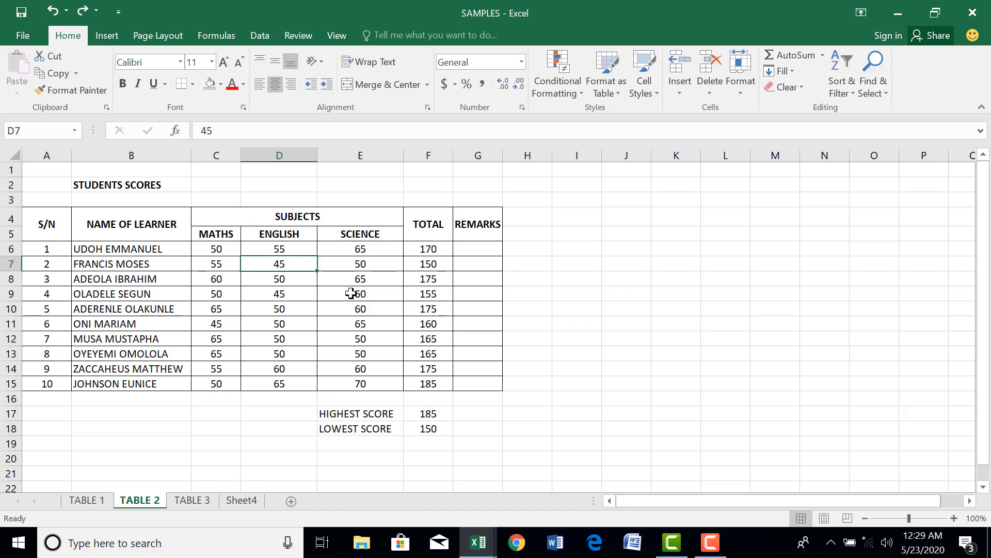
Enter the label AVERAGE SCORE in cell E19, below LOWEST SCORE
{"action": "left_click", "coordinate": [371, 443]}
{"action": "type", "text": "AVERAGE"}
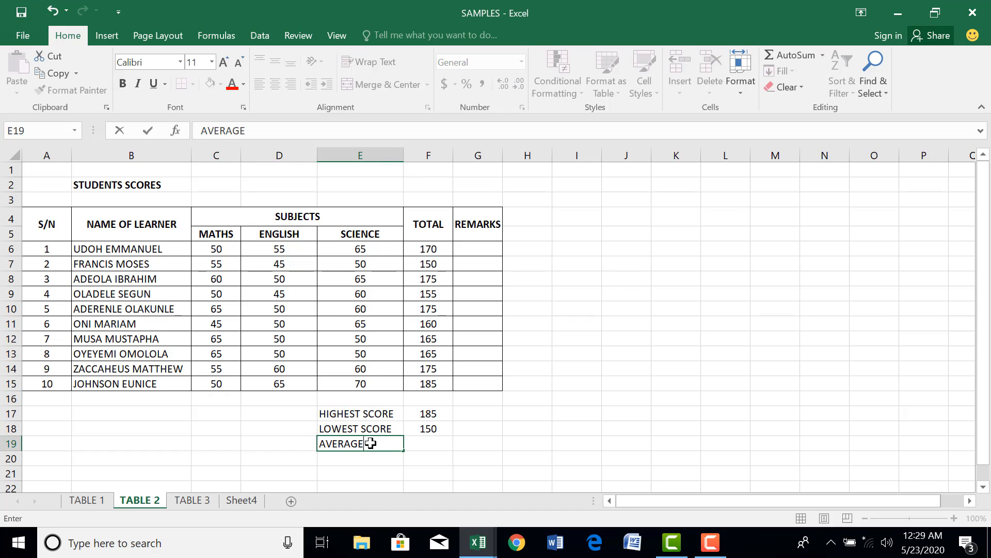
{"action": "type", "text": " SCORE"}
Calculate the average of the learners' totals in cell F19 with the AVERAGE function, using =AVERAGE(F6:F15)
{"action": "left_click", "coordinate": [438, 444]}
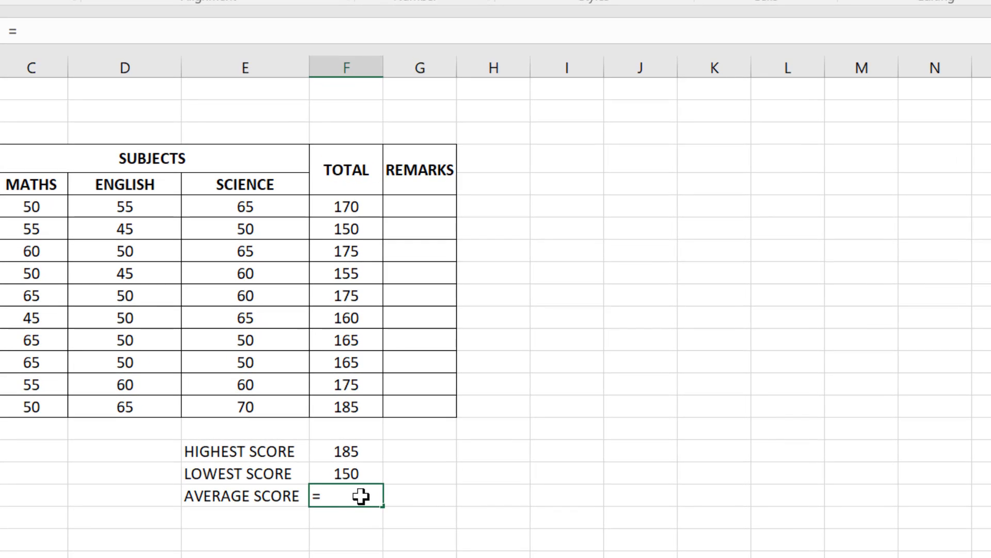
{"action": "type", "text": "=A"}
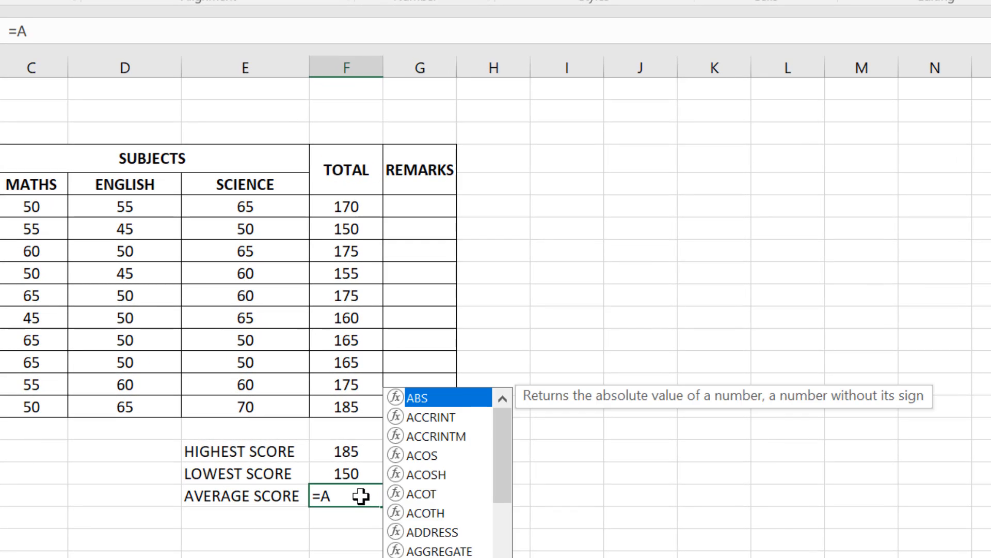
{"action": "type", "text": "VERAGE"}
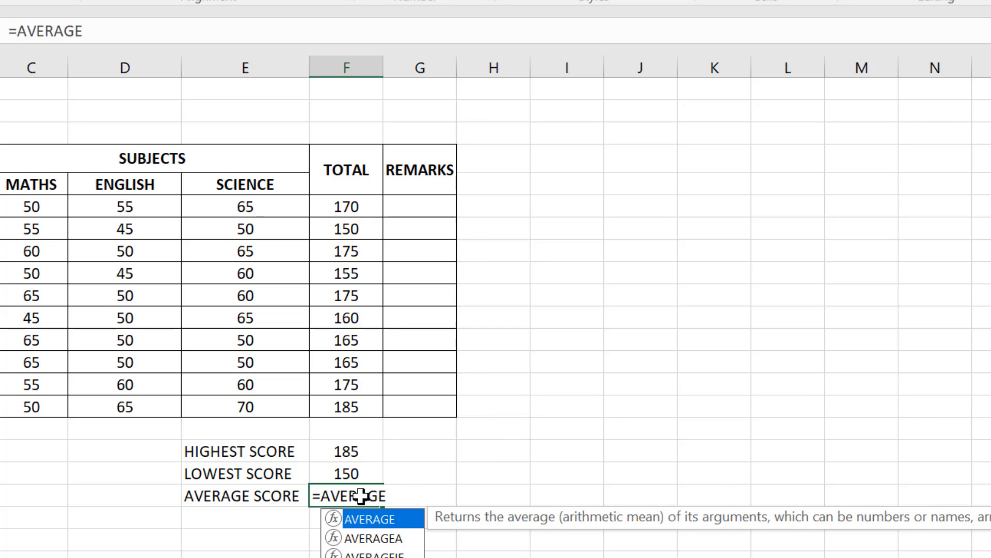
{"action": "type", "text": "("}
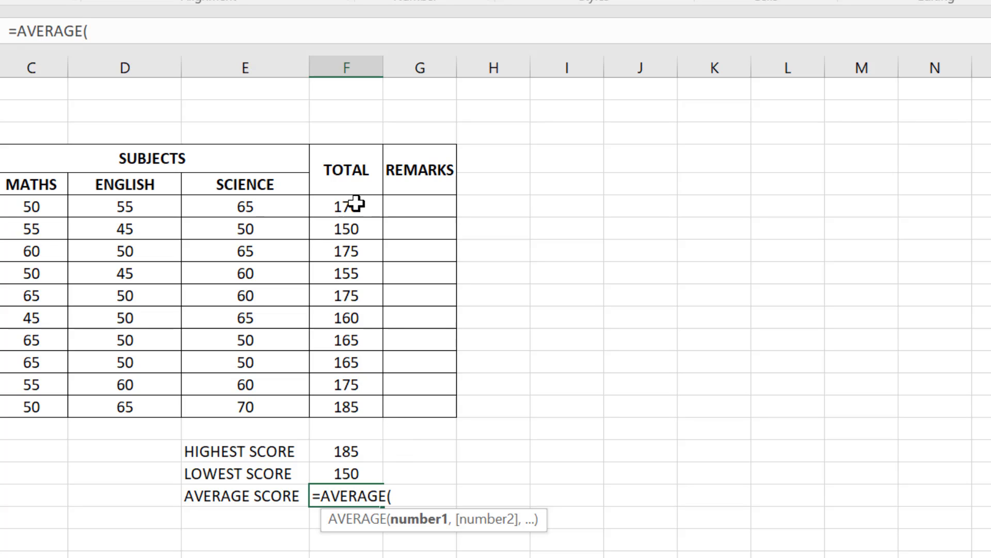
{"action": "left_click_drag", "start_coordinate": [356, 201], "coordinate": [371, 407]}
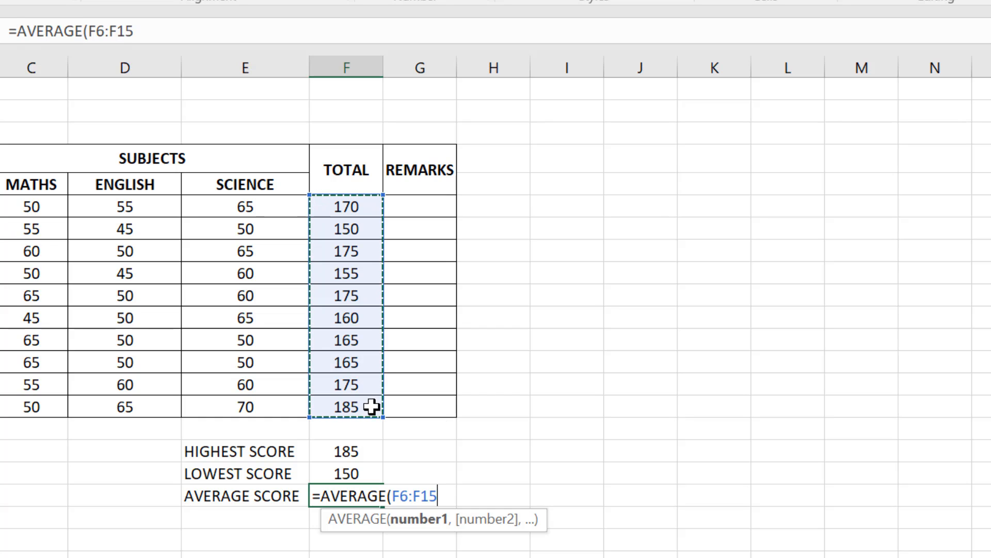
{"action": "type", "text": ")"}
{"action": "key", "text": "Return"}
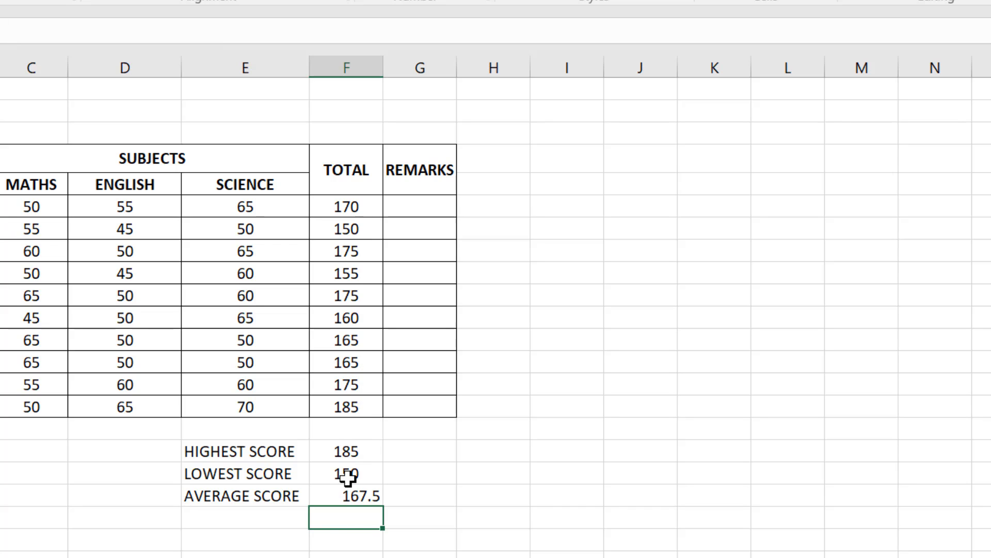
{"action": "left_click", "coordinate": [363, 491]}
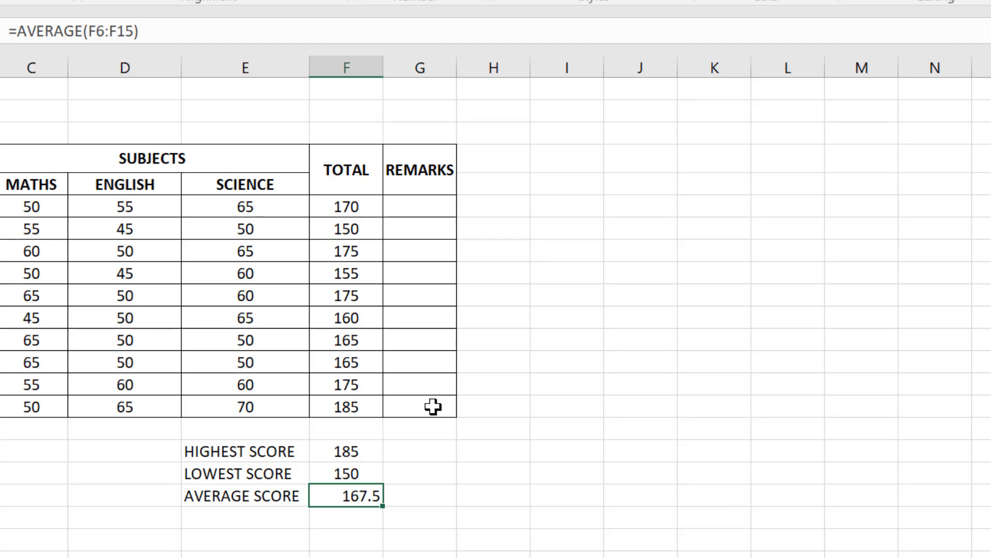
{"action": "left_click", "coordinate": [411, 502]}
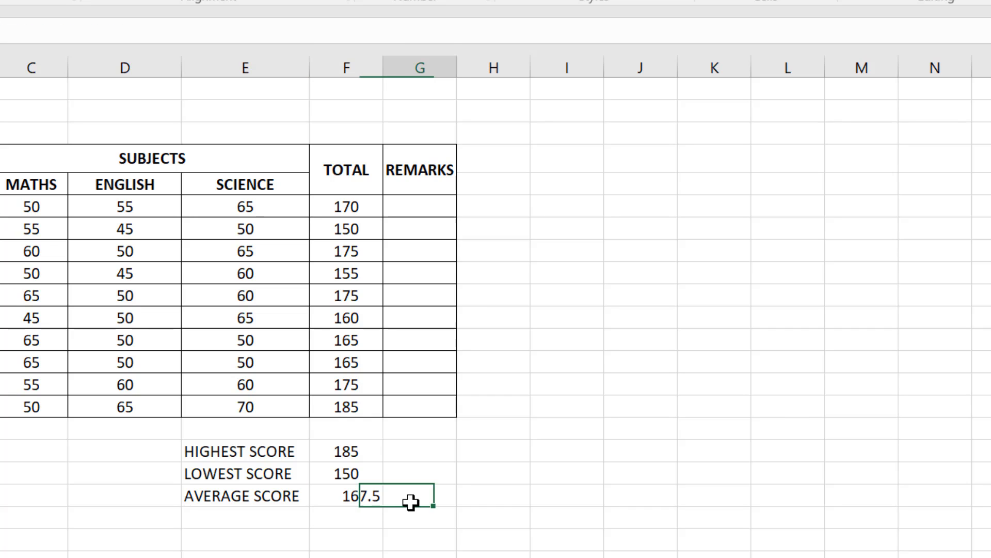
{"action": "left_click", "coordinate": [373, 497]}
{"action": "left_click", "coordinate": [580, 201]}
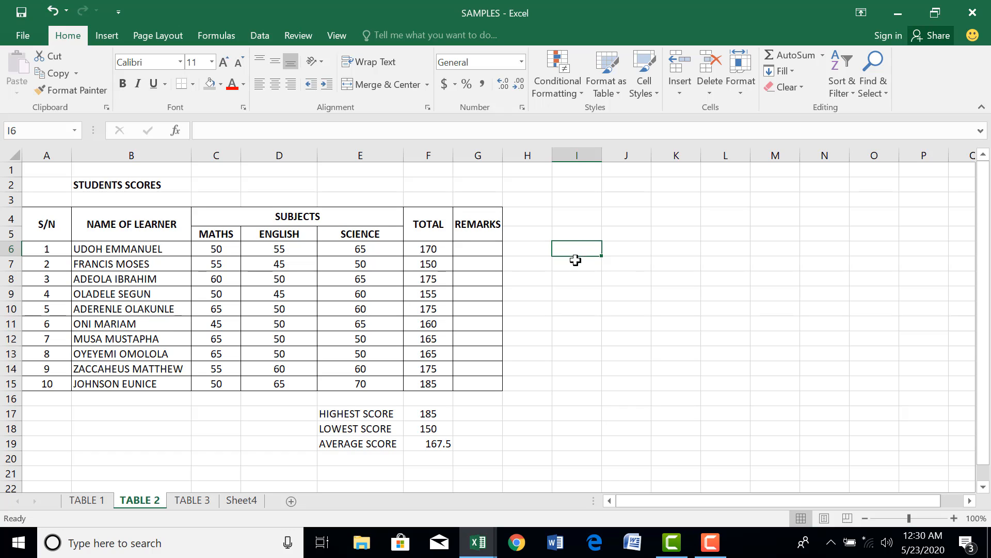
{"action": "left_click", "coordinate": [234, 35]}
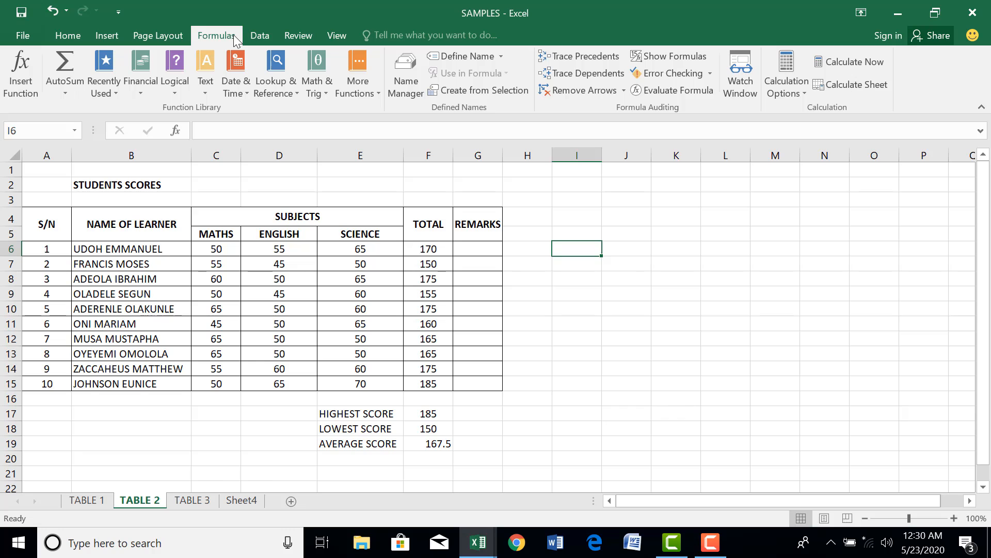
{"action": "left_click", "coordinate": [379, 98]}
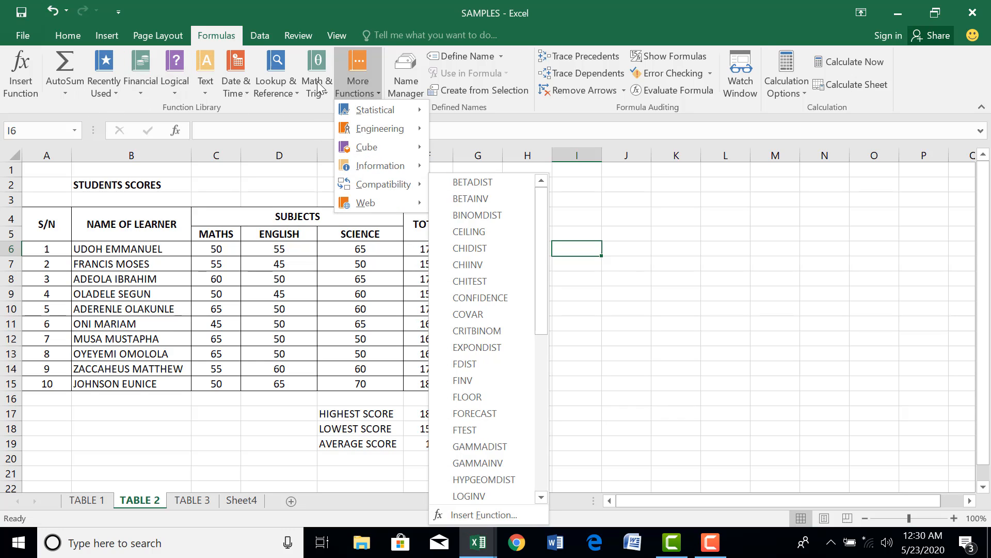
{"action": "left_click", "coordinate": [343, 11]}
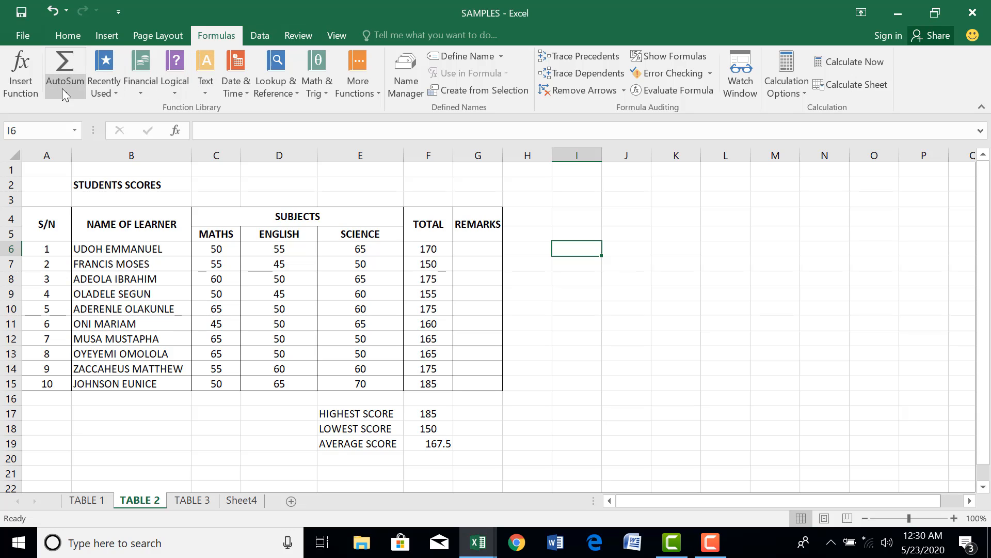
{"action": "left_click", "coordinate": [24, 61]}
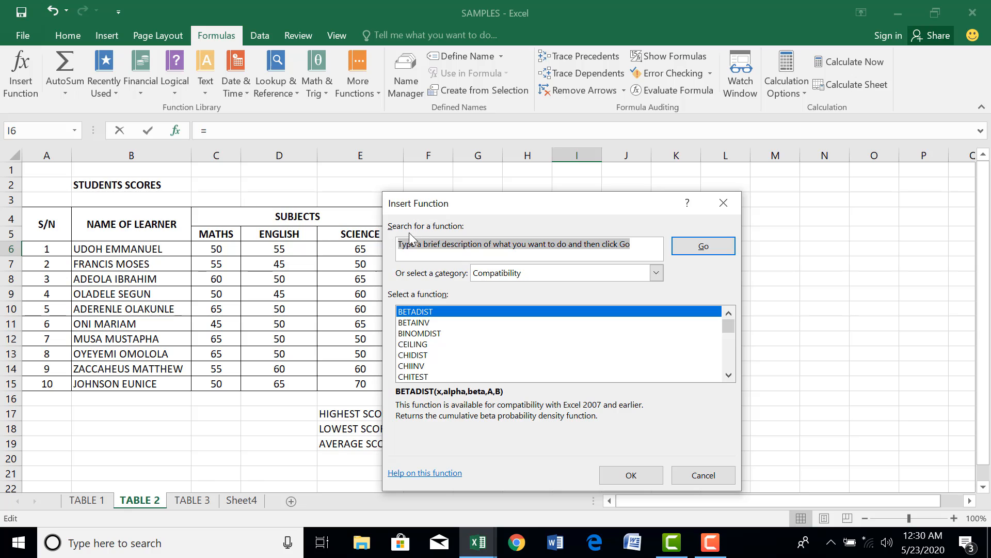
{"action": "left_click_drag", "start_coordinate": [480, 203], "coordinate": [655, 184]}
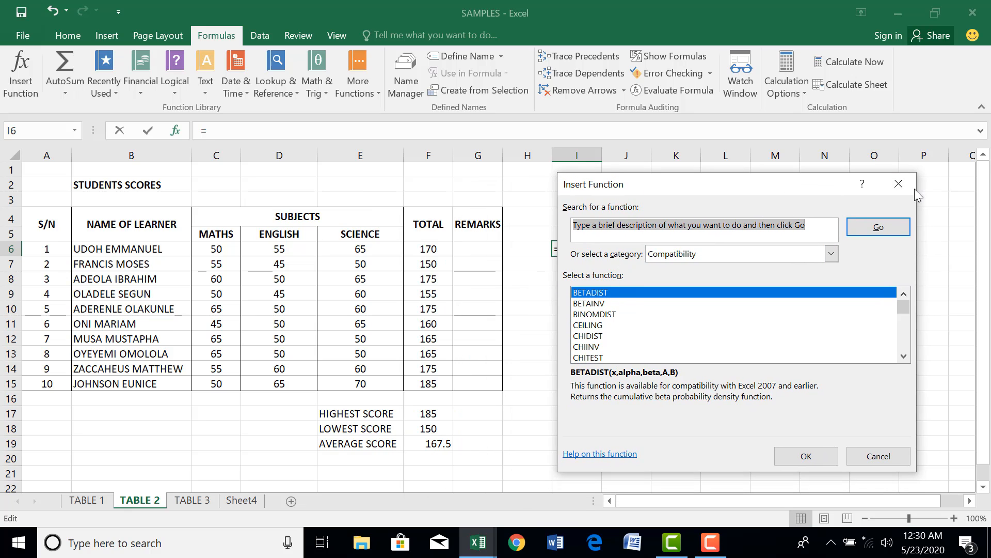
{"action": "left_click", "coordinate": [898, 184]}
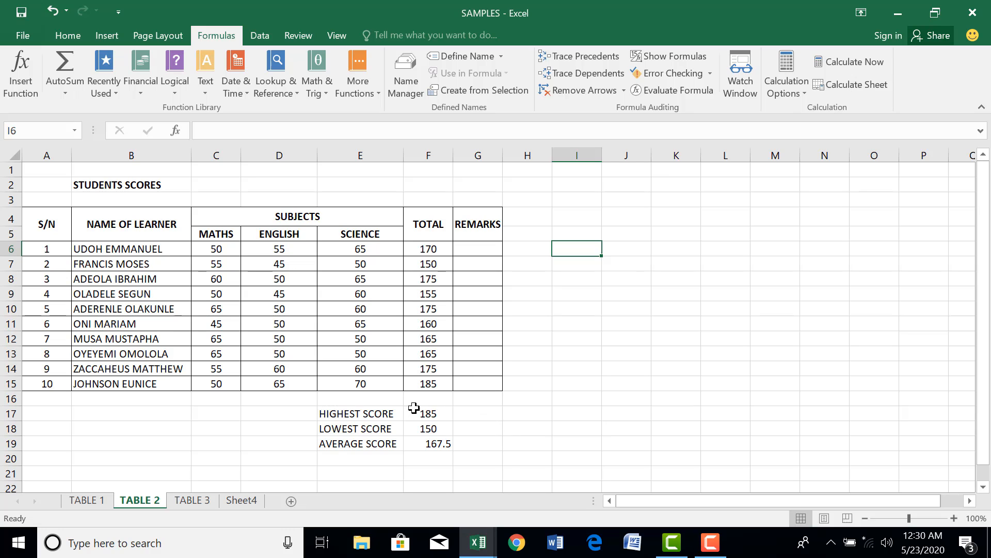
Start inserting a function in cell H17 from the Insert Function dialog and set the category to All
{"action": "left_click", "coordinate": [530, 416]}
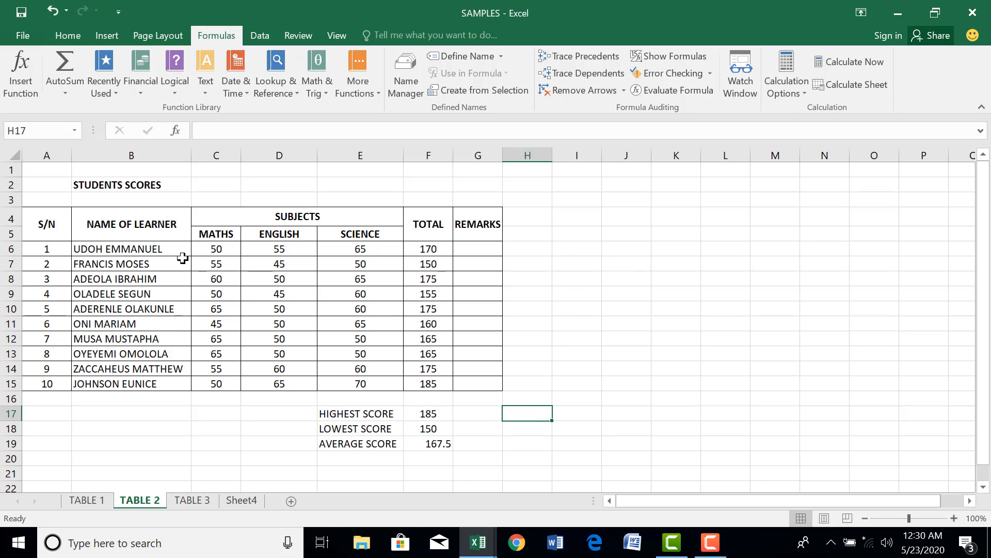
{"action": "left_click", "coordinate": [20, 77]}
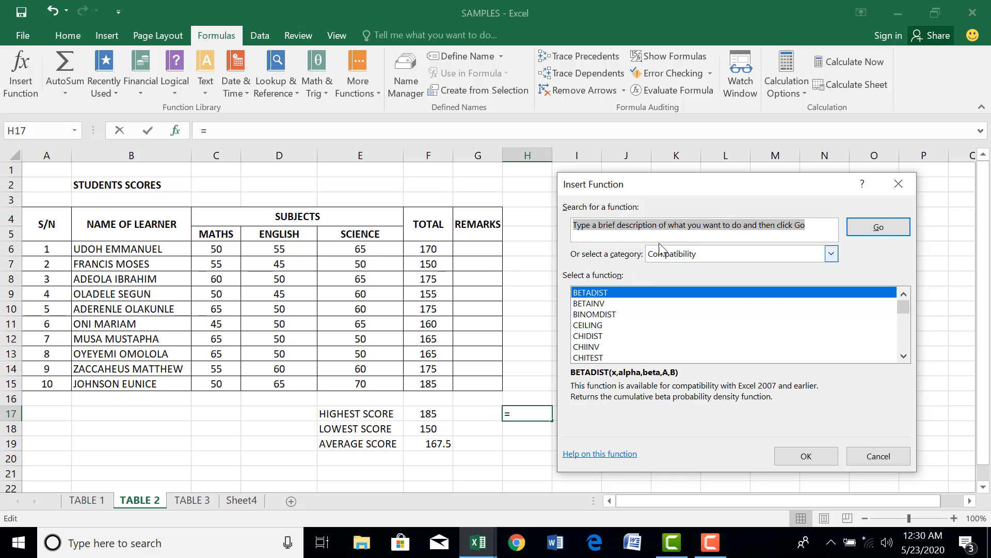
{"action": "left_click", "coordinate": [832, 254]}
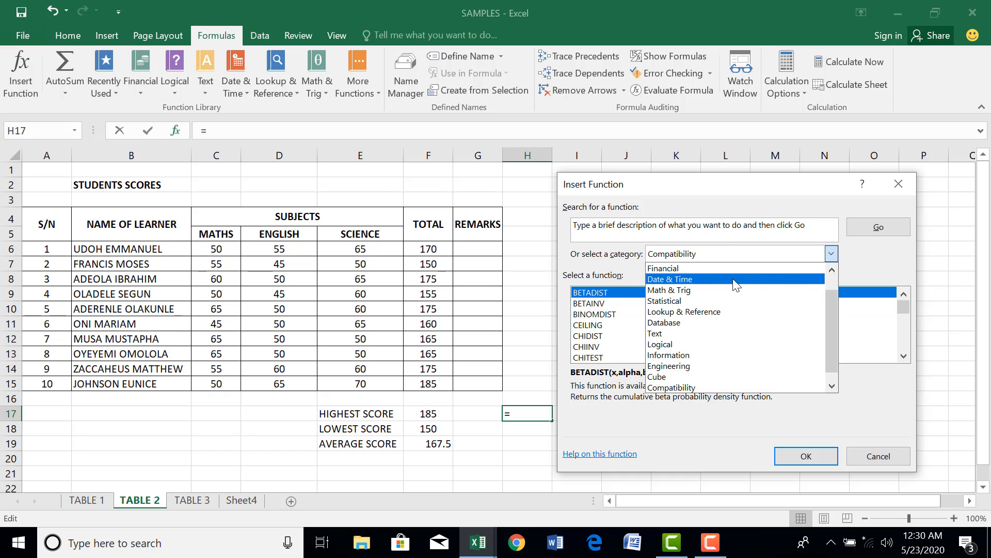
{"action": "scroll", "coordinate": [702, 335], "scroll_direction": "up", "scroll_amount": 1}
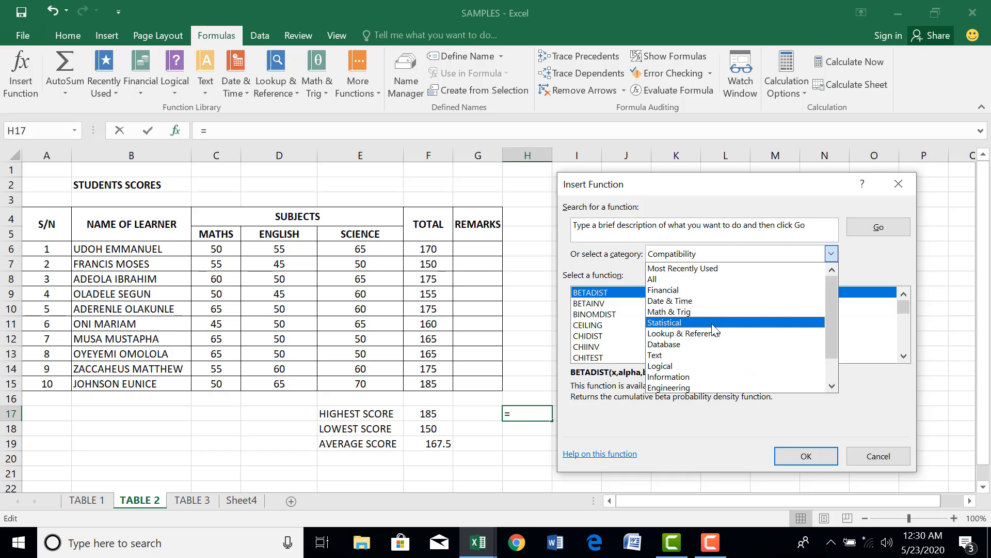
{"action": "left_click", "coordinate": [666, 278]}
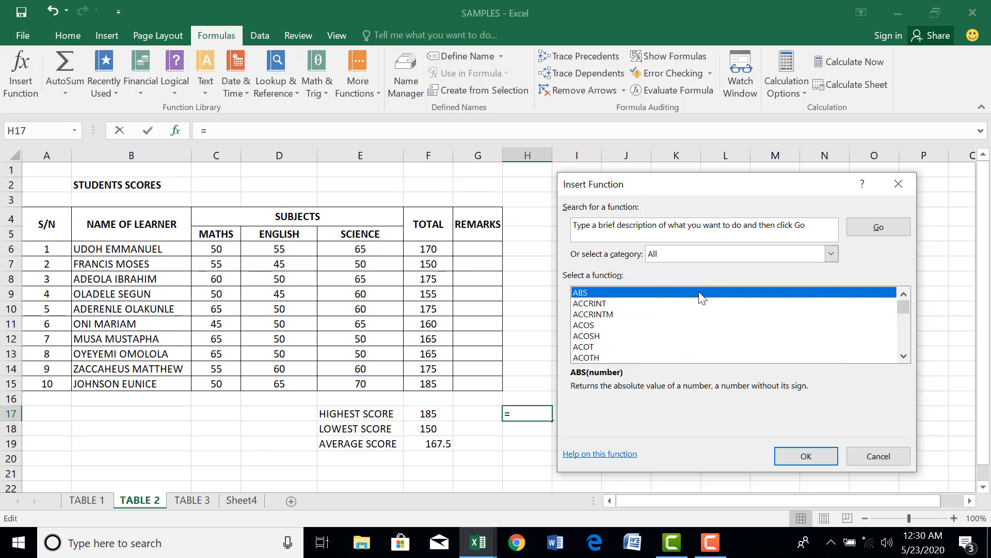
Find the MAX function in the list of all functions and insert it into H17, opening its arguments
{"action": "scroll", "coordinate": [671, 348], "scroll_direction": "down", "scroll_amount": 18}
{"action": "scroll", "coordinate": [671, 349], "scroll_direction": "down", "scroll_amount": 20}
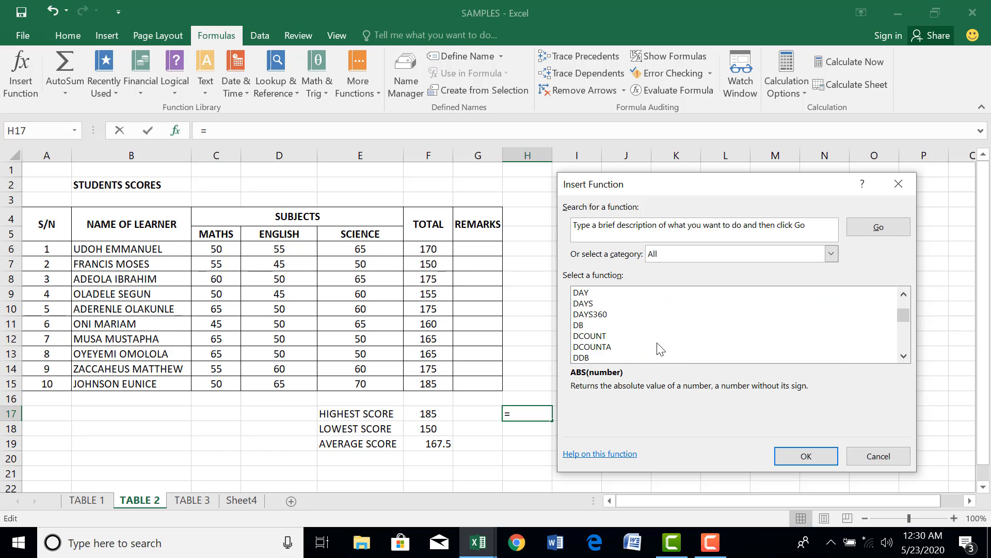
{"action": "scroll", "coordinate": [661, 350], "scroll_direction": "down", "scroll_amount": 10}
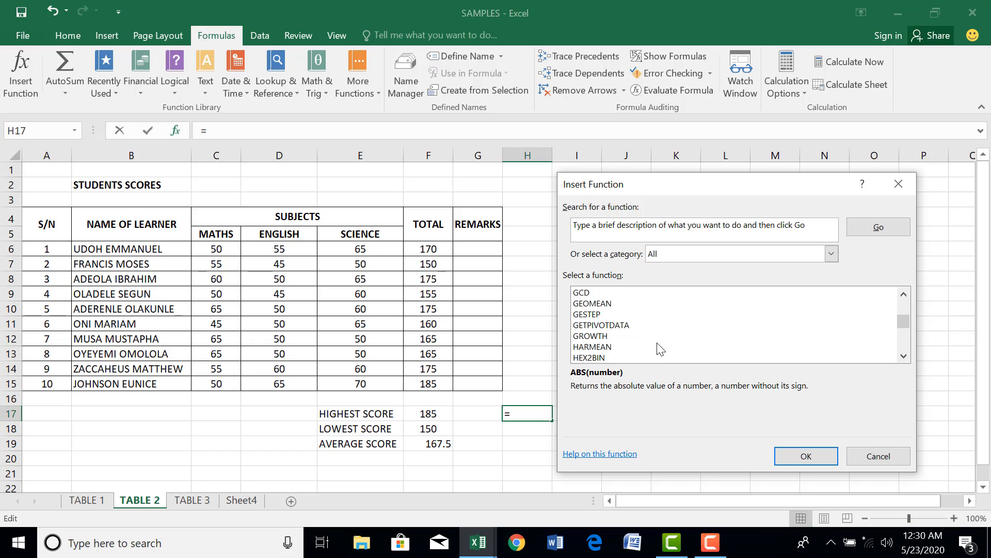
{"action": "scroll", "coordinate": [661, 350], "scroll_direction": "down", "scroll_amount": 20}
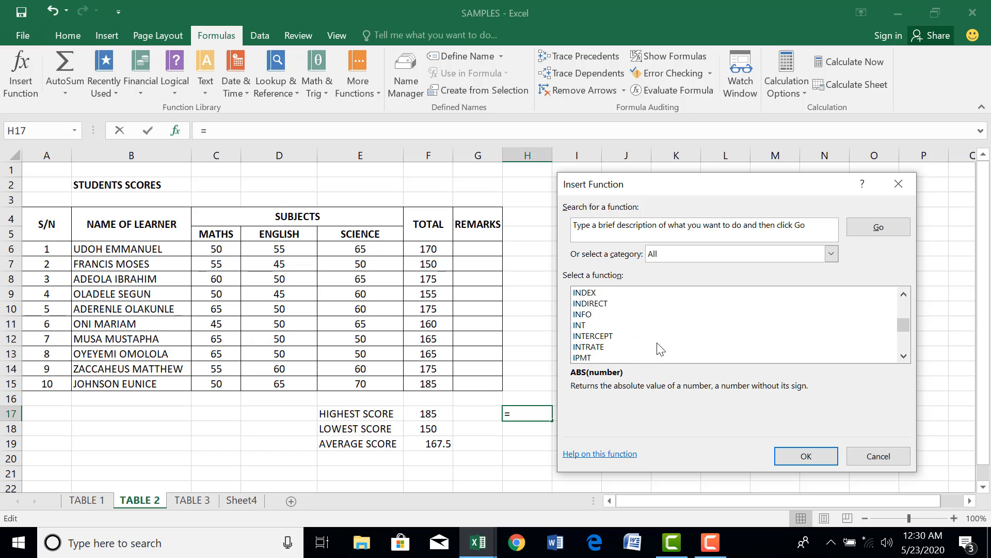
{"action": "scroll", "coordinate": [661, 350], "scroll_direction": "down", "scroll_amount": 6}
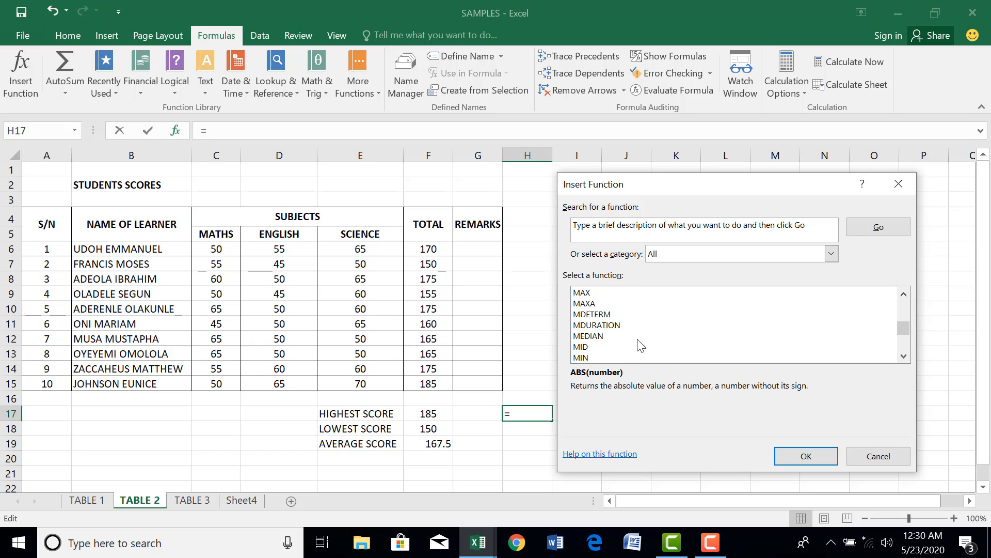
{"action": "scroll", "coordinate": [596, 354], "scroll_direction": "up", "scroll_amount": 9}
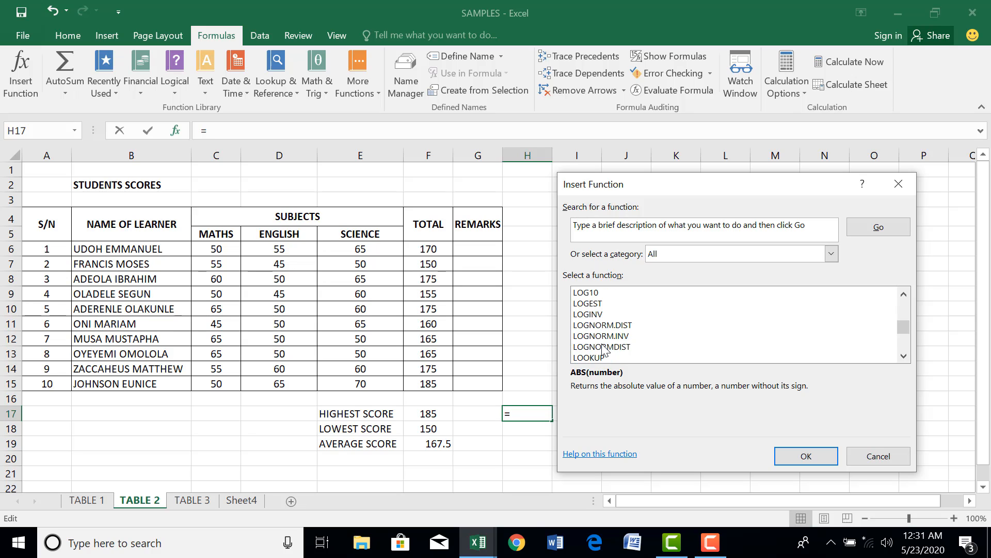
{"action": "scroll", "coordinate": [606, 349], "scroll_direction": "down", "scroll_amount": 6}
{"action": "left_click", "coordinate": [586, 325]}
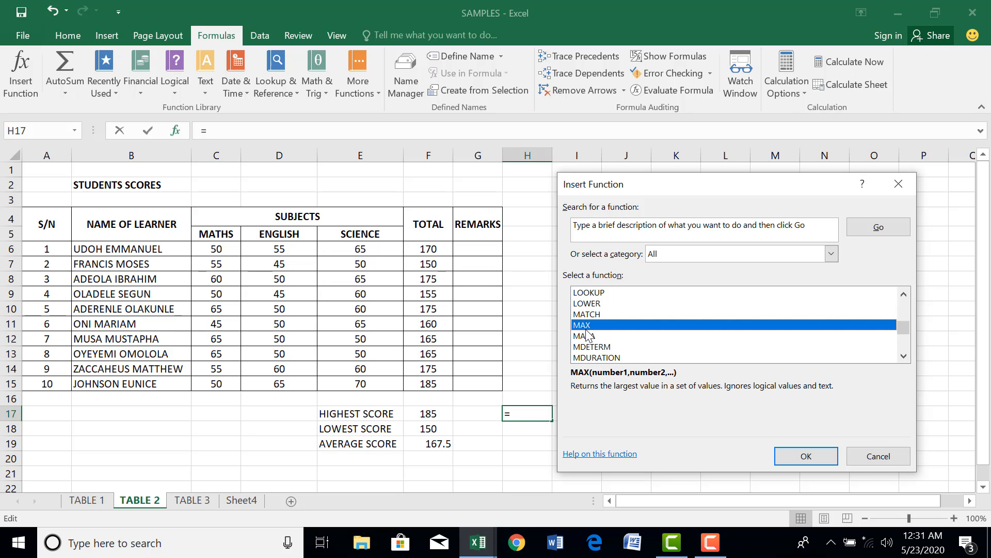
{"action": "left_click", "coordinate": [805, 454]}
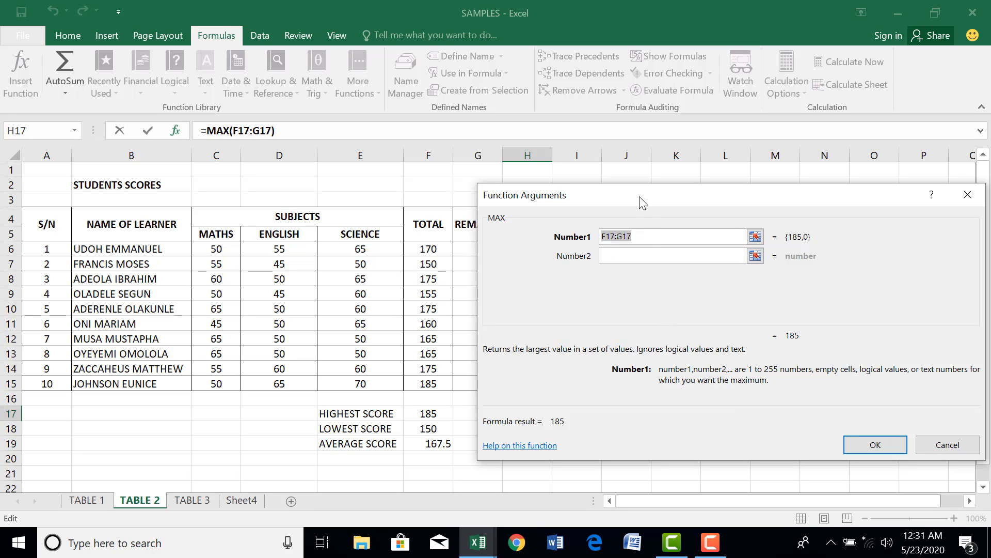
Set the MAX function's Number1 argument to F6:F15 and complete the formula in H17
{"action": "left_click_drag", "start_coordinate": [640, 202], "coordinate": [715, 186]}
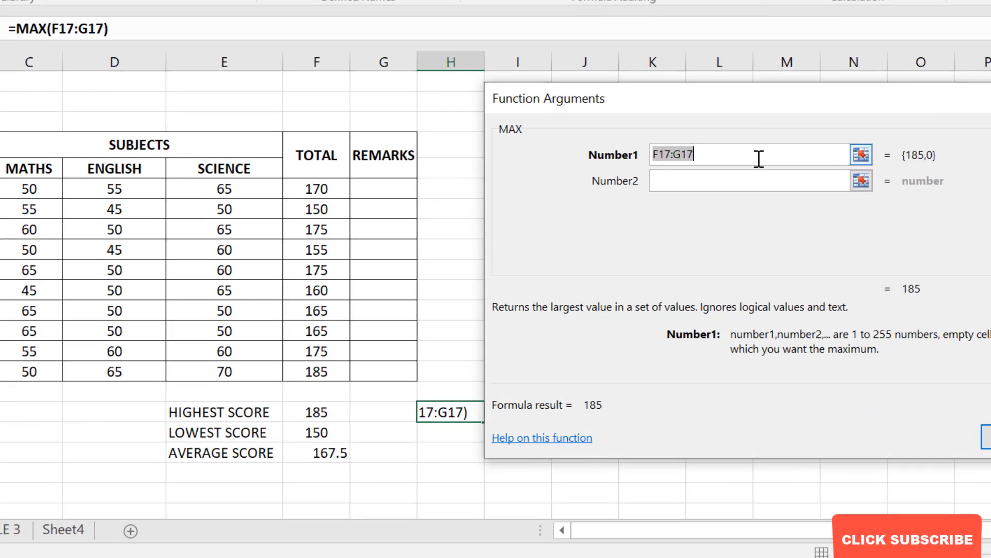
{"action": "left_click", "coordinate": [759, 158]}
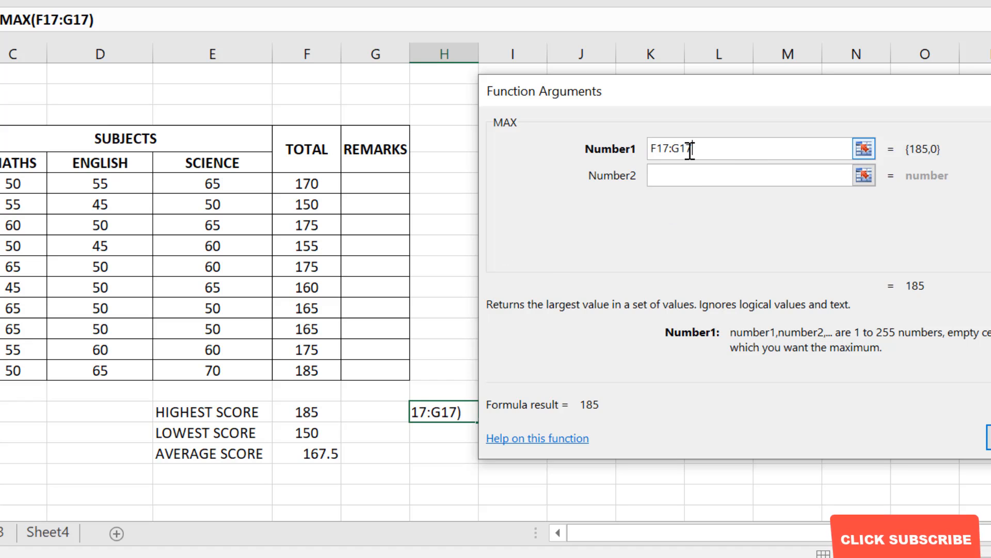
{"action": "left_click_drag", "start_coordinate": [702, 148], "coordinate": [649, 151]}
{"action": "type", "text": "F6"}
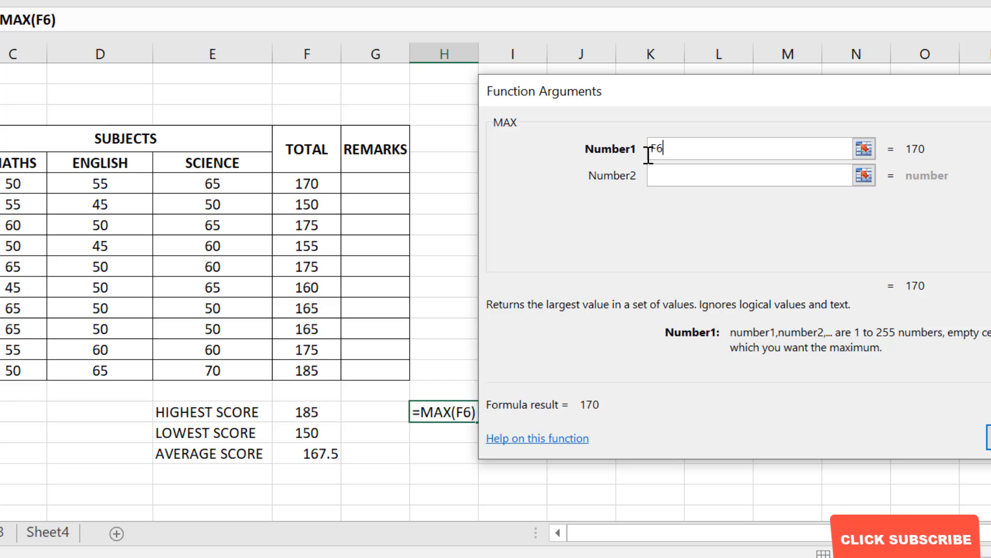
{"action": "type", "text": ":"}
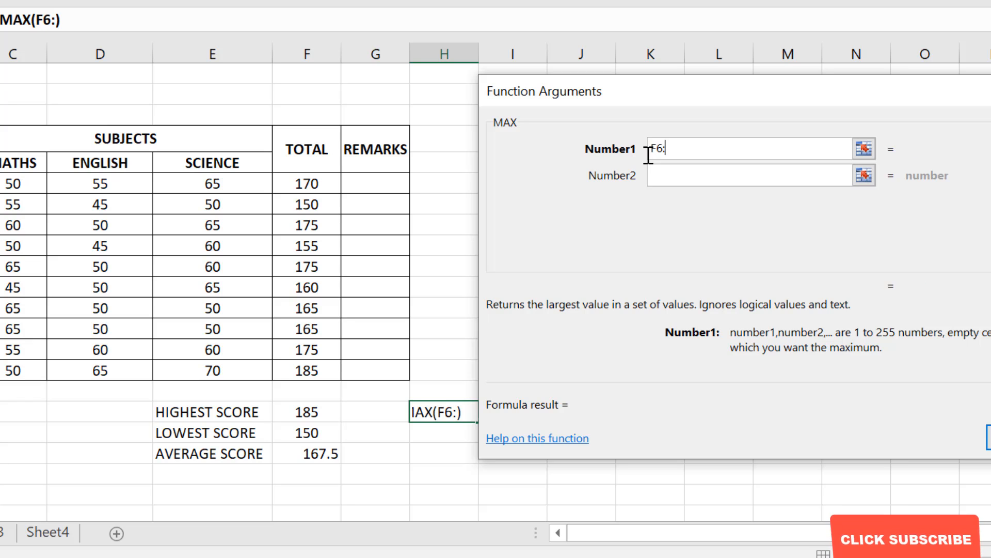
{"action": "type", "text": "F15"}
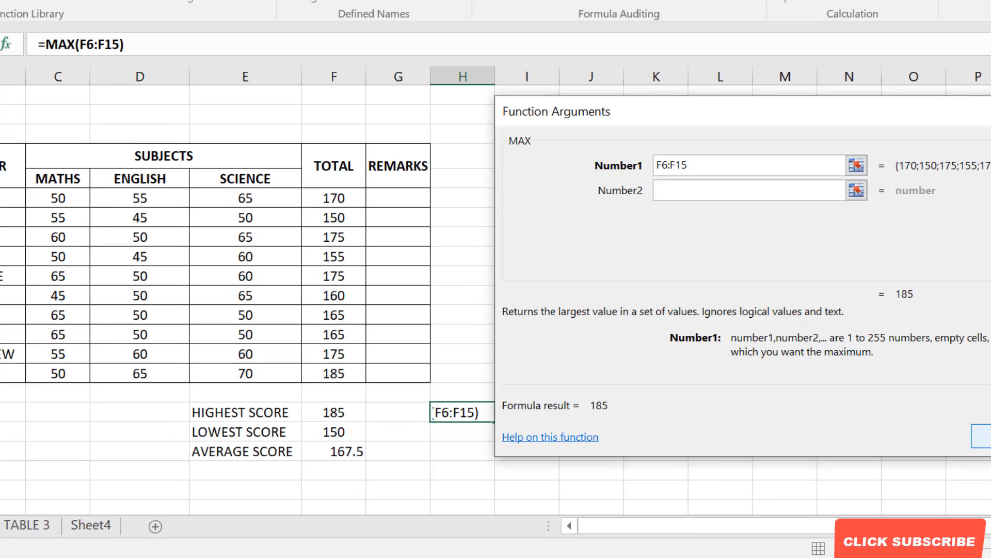
{"action": "left_click", "coordinate": [989, 438]}
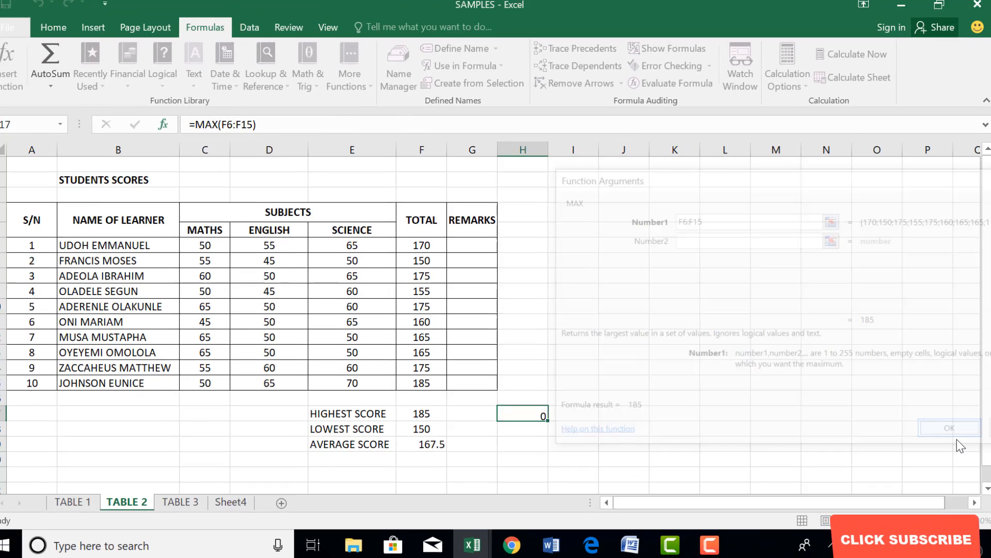
Insert the AVERAGE function from the list of all functions into cell H19, opening its arguments
{"action": "left_click", "coordinate": [537, 443]}
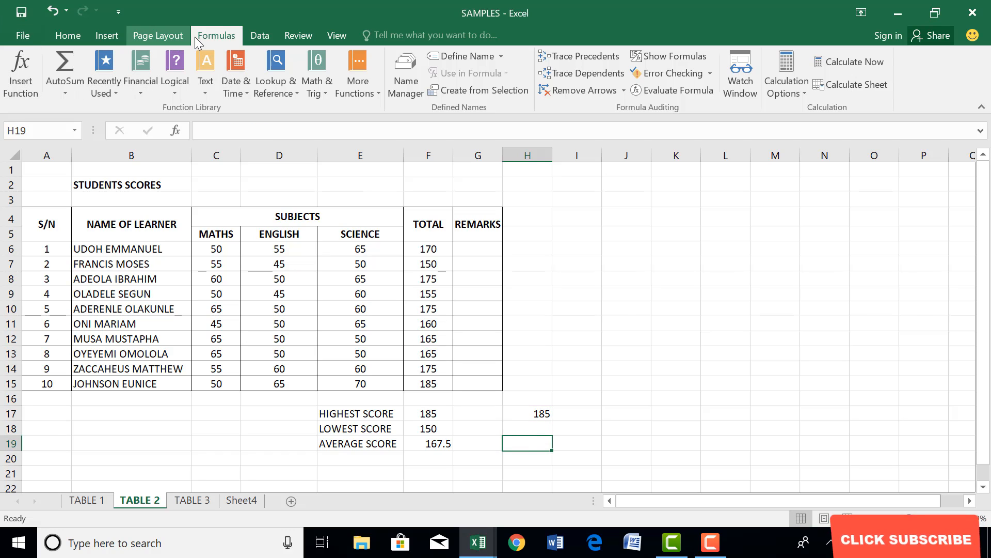
{"action": "left_click", "coordinate": [20, 73]}
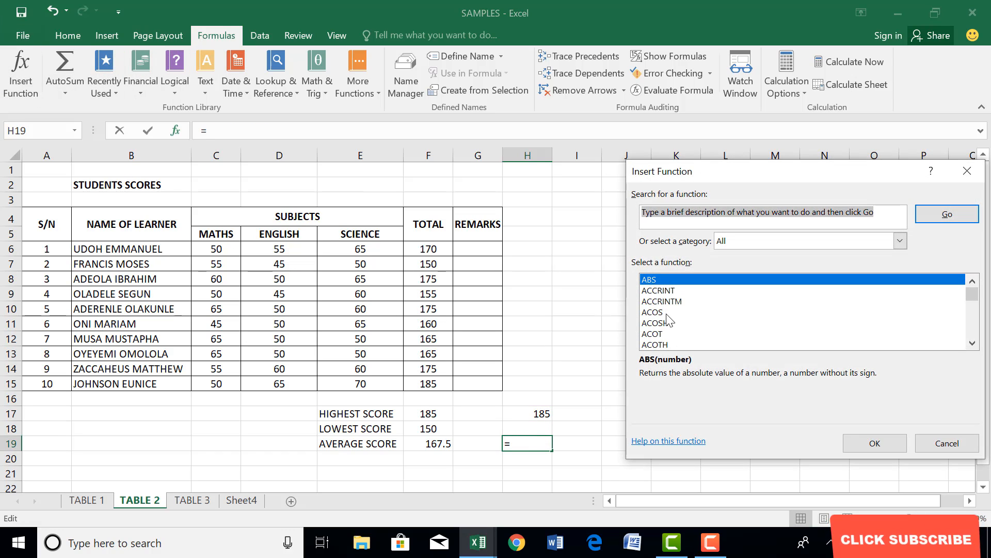
{"action": "scroll", "coordinate": [665, 328], "scroll_direction": "down", "scroll_amount": 4}
{"action": "scroll", "coordinate": [666, 315], "scroll_direction": "up", "scroll_amount": 3}
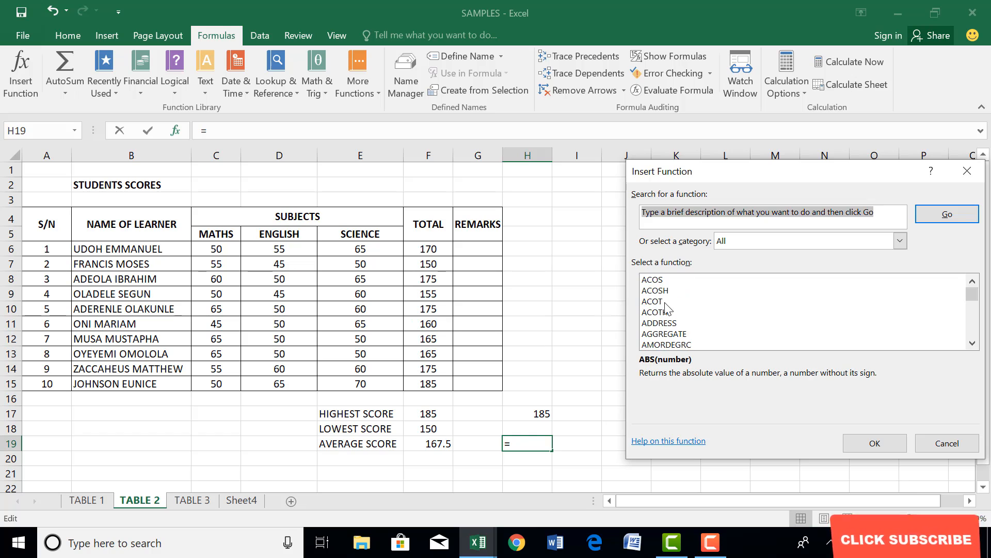
{"action": "scroll", "coordinate": [669, 291], "scroll_direction": "down", "scroll_amount": 5}
{"action": "left_click", "coordinate": [660, 301]}
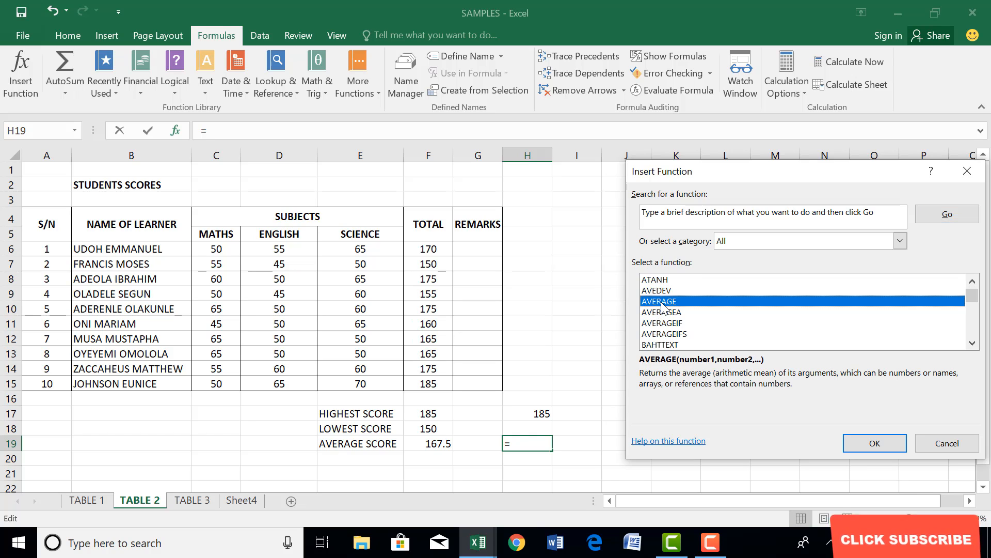
{"action": "left_click", "coordinate": [872, 444]}
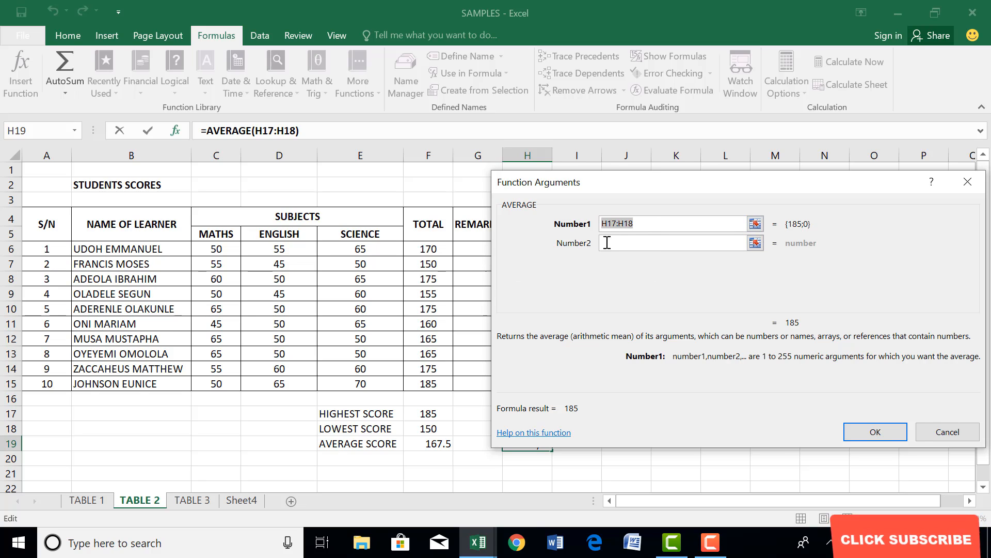
Replace AVERAGE's Number1 argument with the learners' totals F6:F15 and complete the formula in H19
{"action": "key", "text": "BackSpace"}
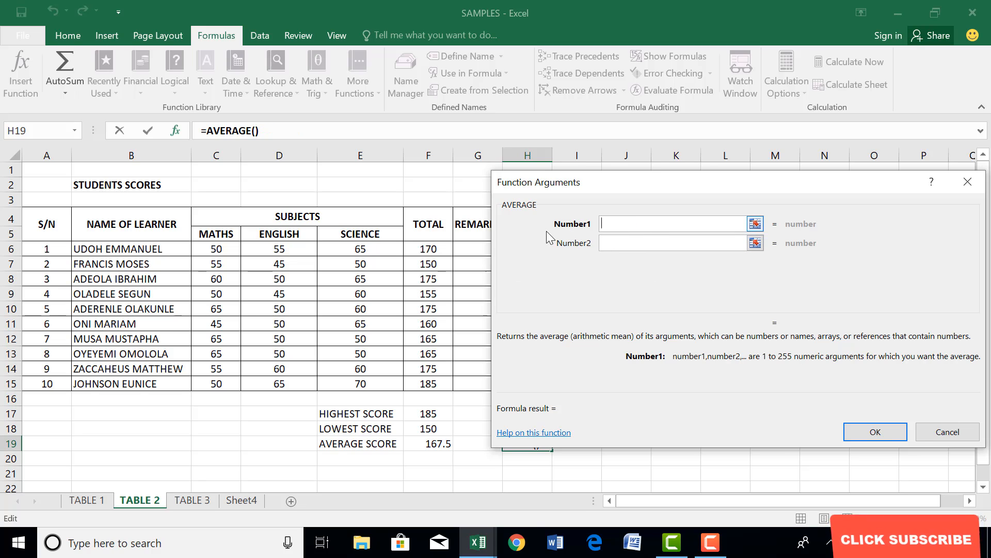
{"action": "left_click_drag", "start_coordinate": [437, 250], "coordinate": [432, 379]}
{"action": "left_click", "coordinate": [885, 435]}
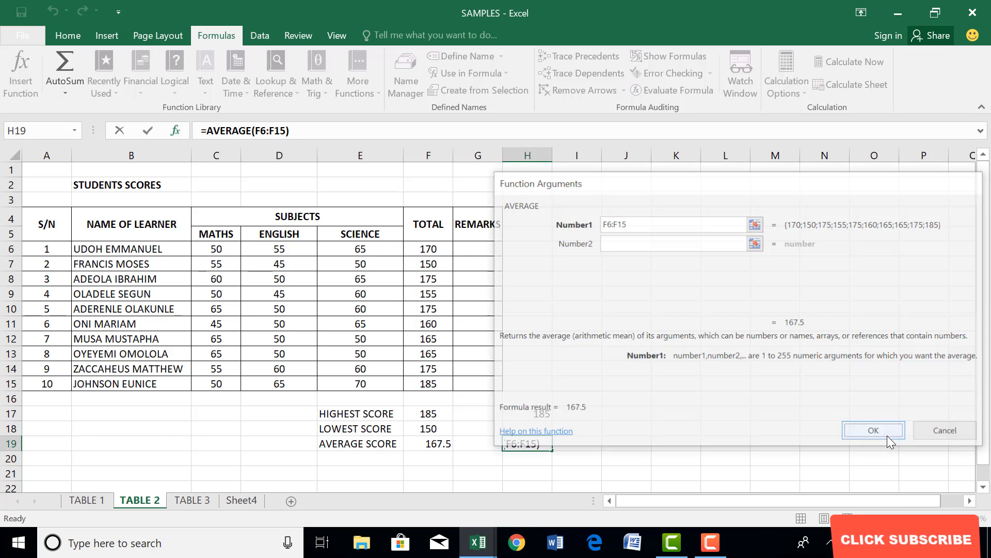